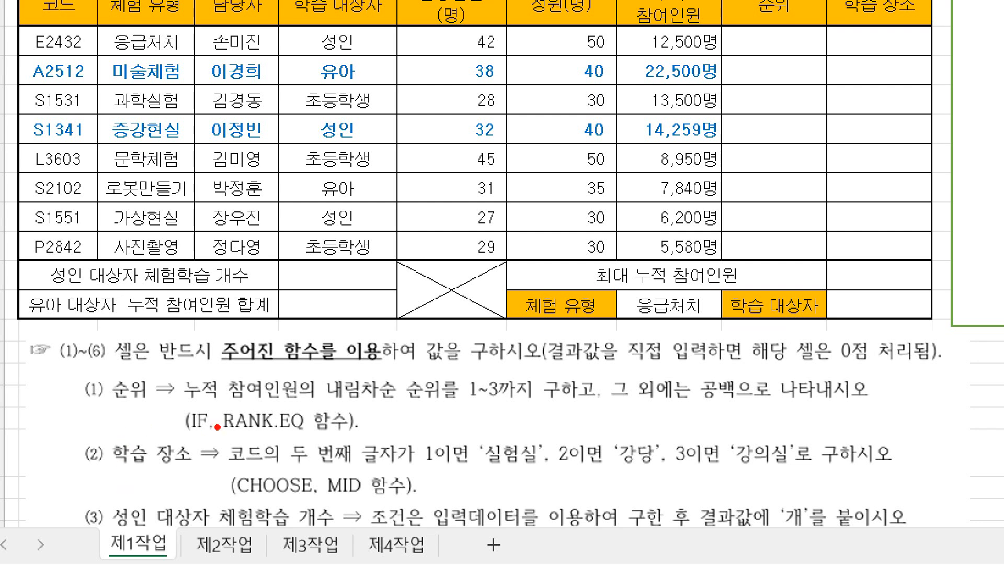
{"action": "left_click_drag", "start_coordinate": [185, 404], "coordinate": [585, 409]}
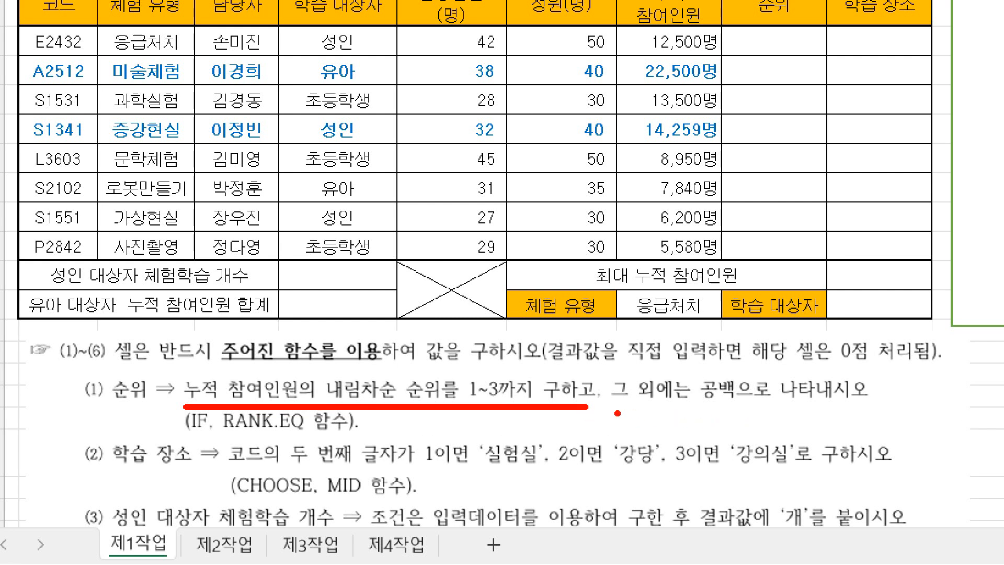
{"action": "left_click_drag", "start_coordinate": [618, 408], "coordinate": [878, 413]}
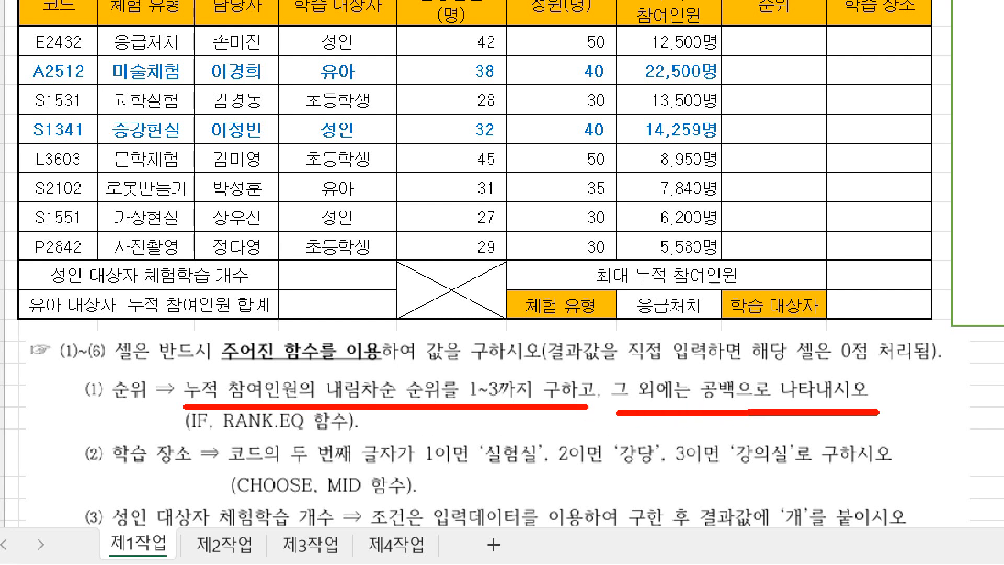
{"action": "mouse_move", "coordinate": [186, 402]}
{"action": "left_mouse_down"}
{"action": "mouse_move", "coordinate": [307, 453]}
{"action": "mouse_move", "coordinate": [374, 447]}
{"action": "left_mouse_up"}
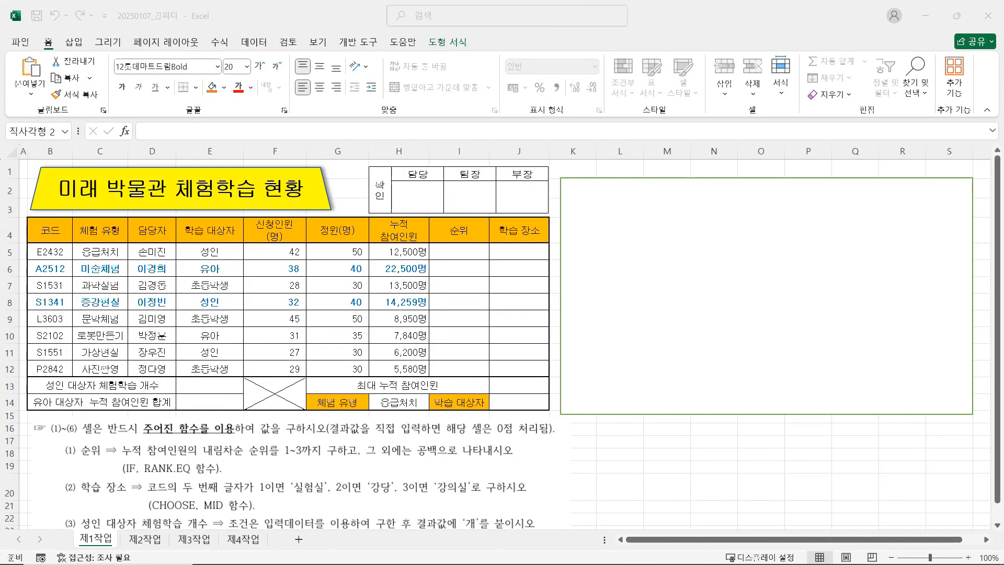
Write the IF syntax note "=if(조건,참,거짓)" in the empty rectangle beside the table
{"action": "type", "text": "=if"}
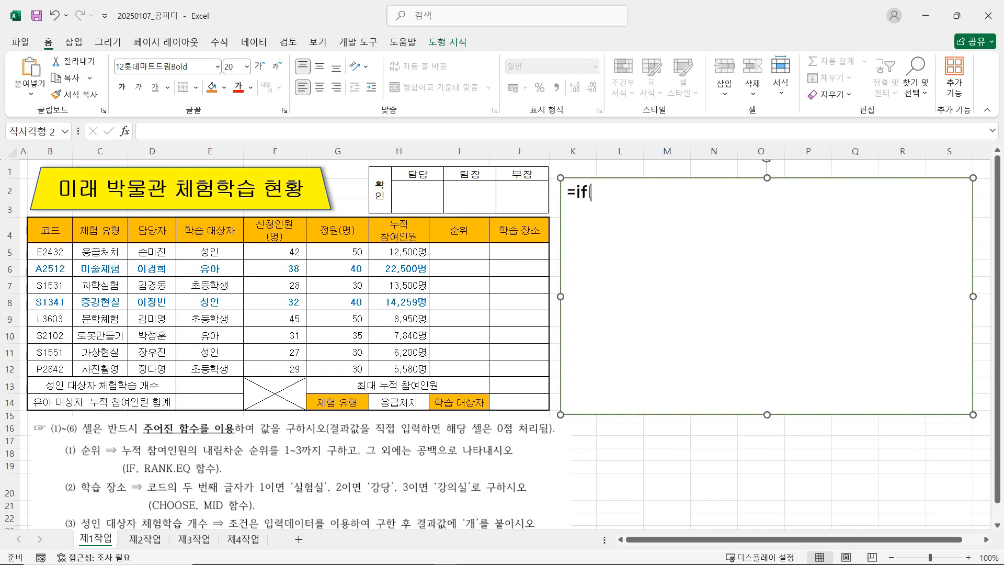
{"action": "type", "text": "("}
{"action": "type", "text": "w"}
{"action": "key", "text": "BackSpace"}
{"action": "type", "text": "wh"}
{"action": "key", "text": "BackSpace"}
{"action": "key", "text": "BackSpace"}
{"action": "type", "text": "조건"}
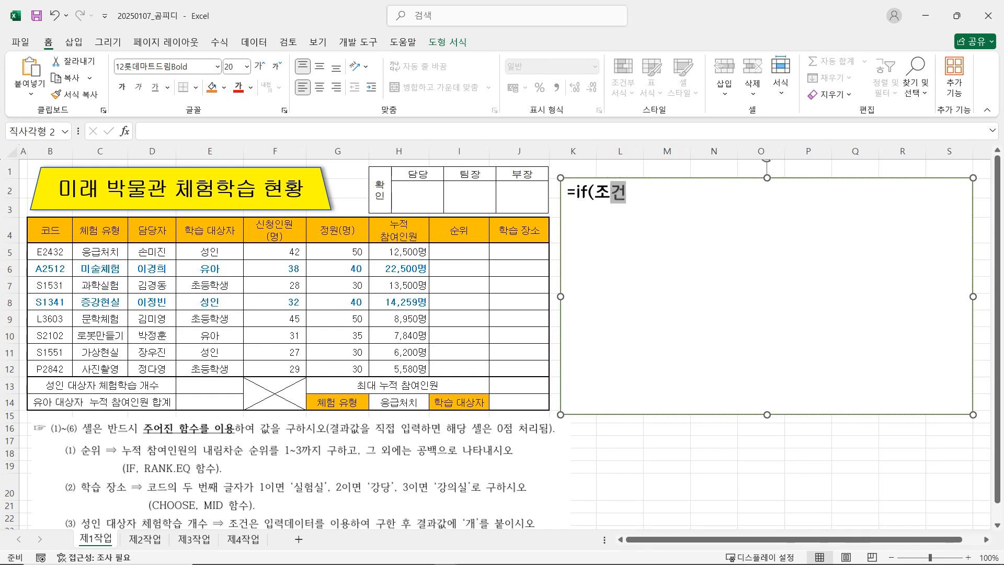
{"action": "type", "text": ",참,거짓"}
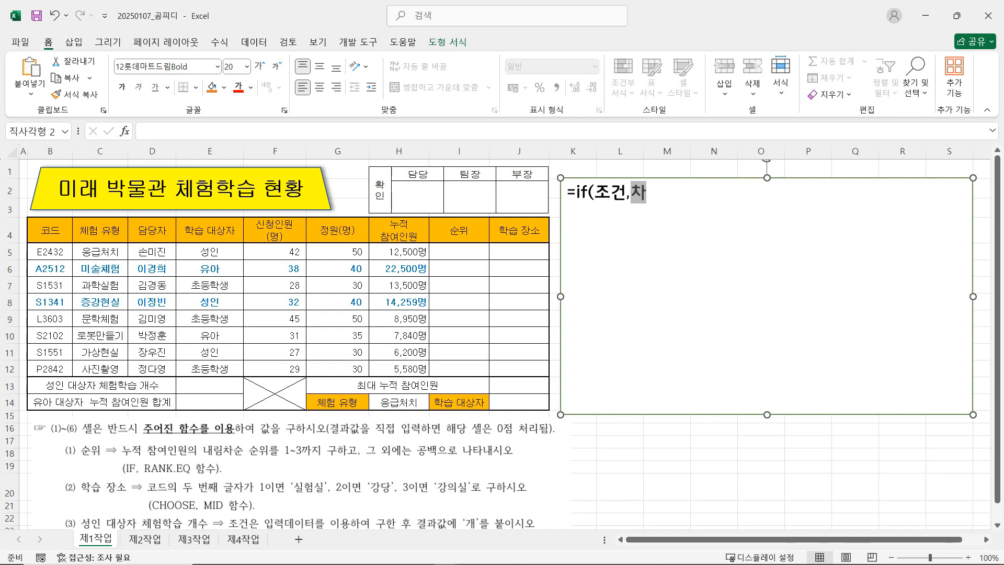
{"action": "type", "text": ")"}
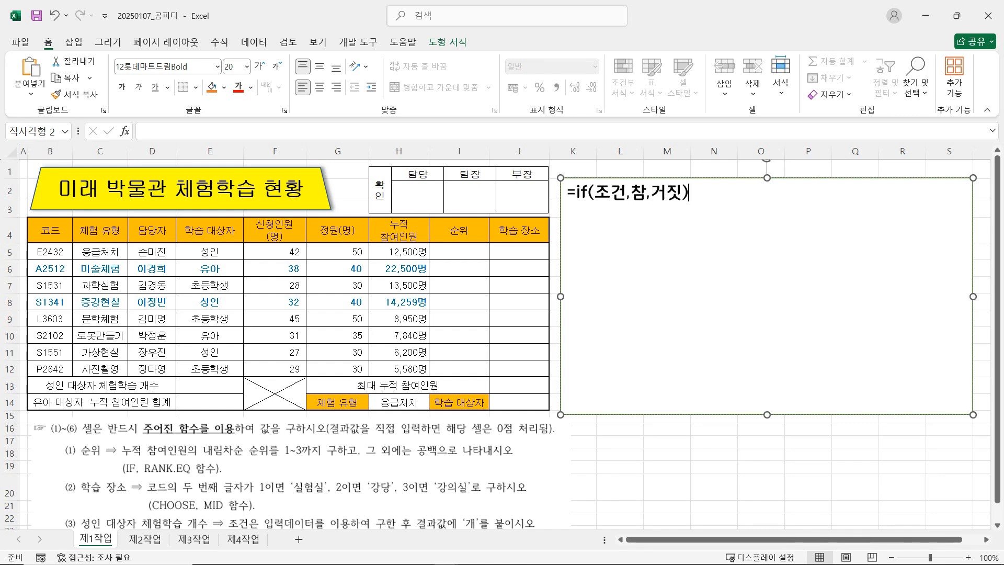
Enlarge the IF syntax note in the rectangle to font size 32
{"action": "key", "text": "ctrl+a"}
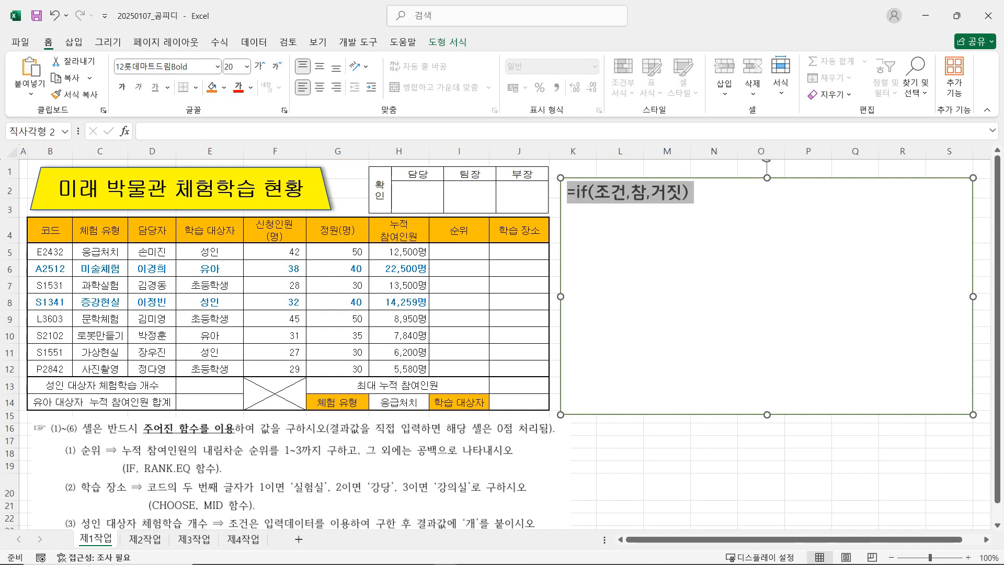
{"action": "left_click", "coordinate": [260, 66]}
{"action": "left_click", "coordinate": [260, 66]}
{"action": "left_click", "coordinate": [259, 67]}
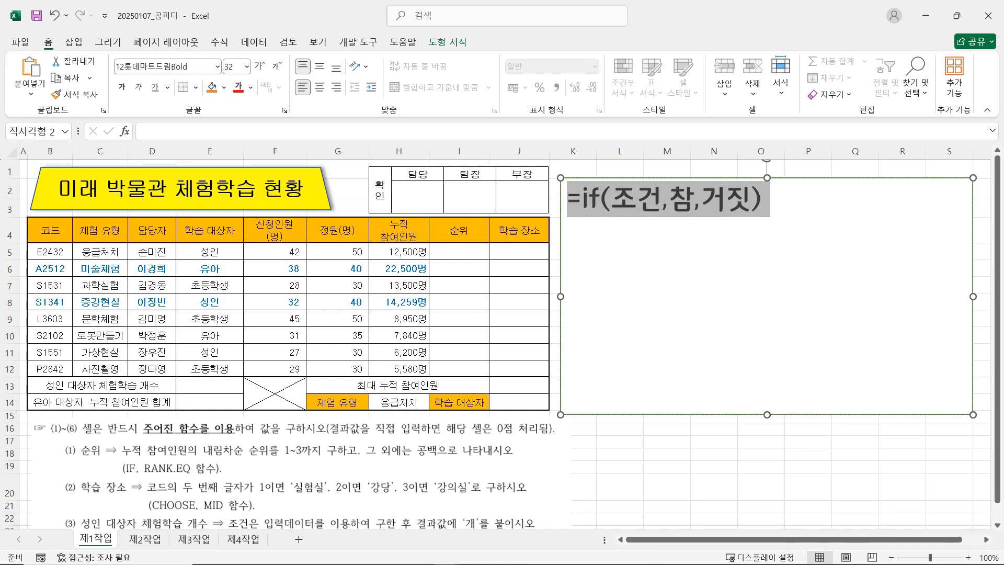
{"action": "left_click", "coordinate": [726, 198]}
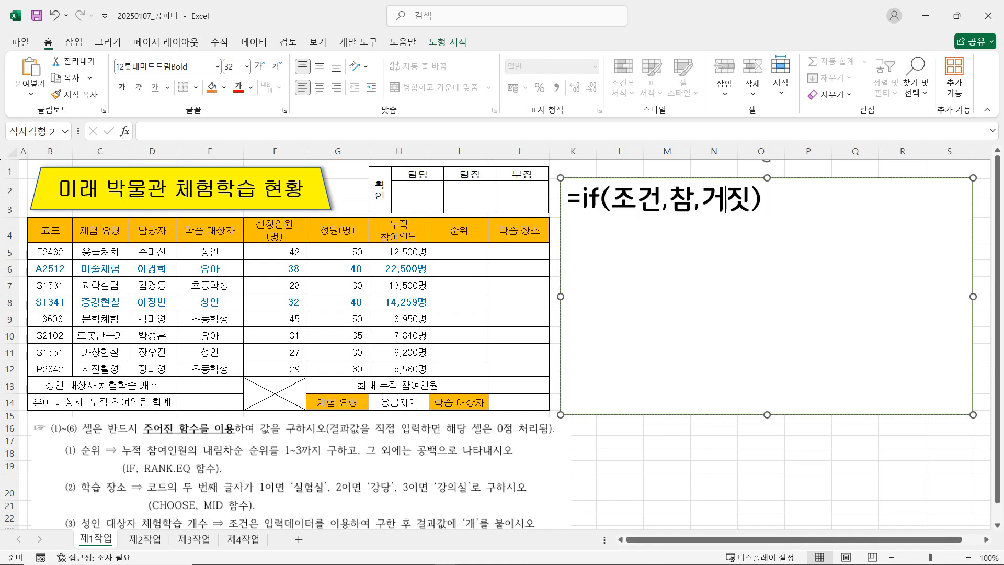
{"action": "left_click", "coordinate": [762, 199]}
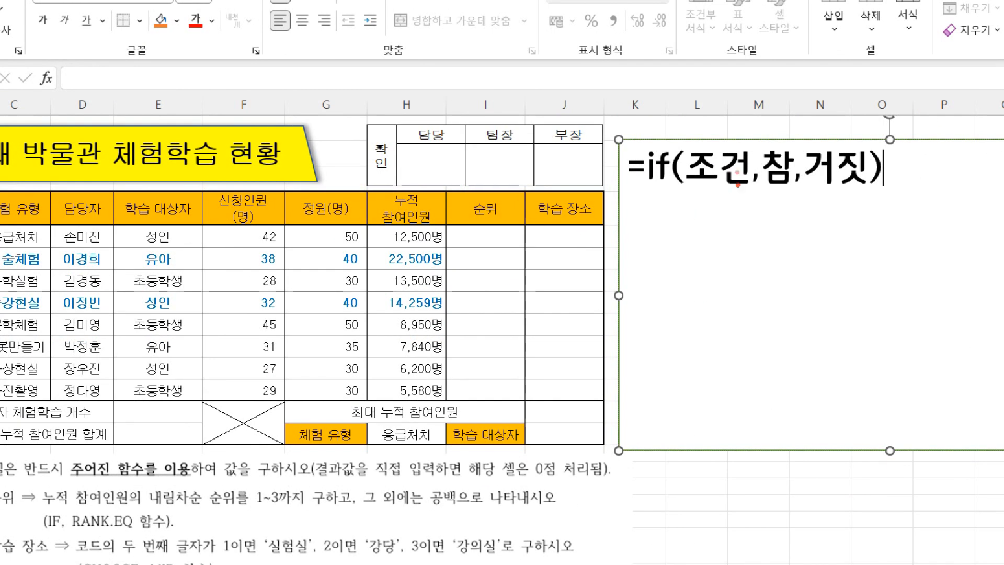
{"action": "left_click_drag", "start_coordinate": [674, 140], "coordinate": [762, 207]}
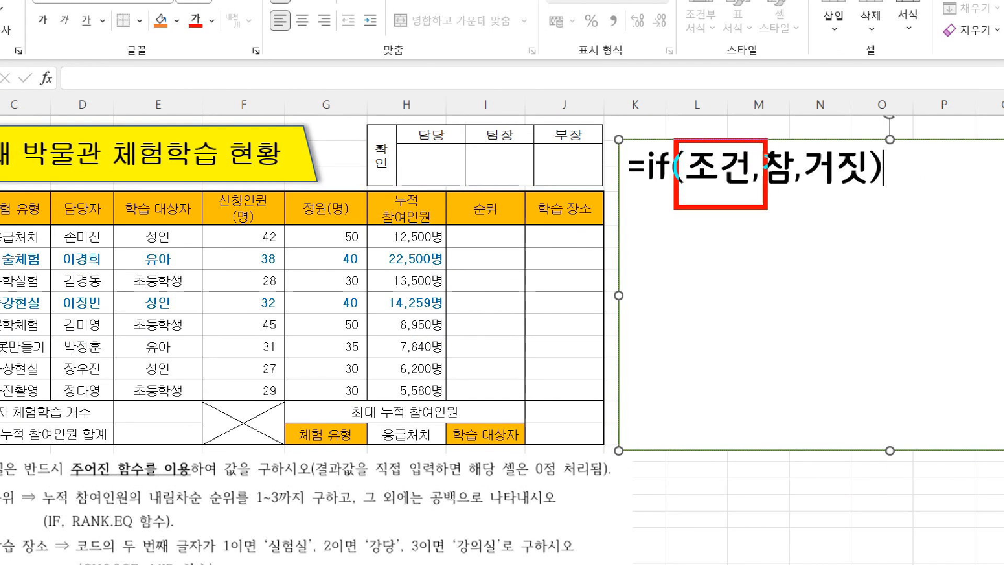
{"action": "mouse_move", "coordinate": [36, 479]}
{"action": "left_mouse_down"}
{"action": "mouse_move", "coordinate": [86, 497]}
{"action": "mouse_move", "coordinate": [318, 516]}
{"action": "left_mouse_up"}
{"action": "key", "text": "Escape"}
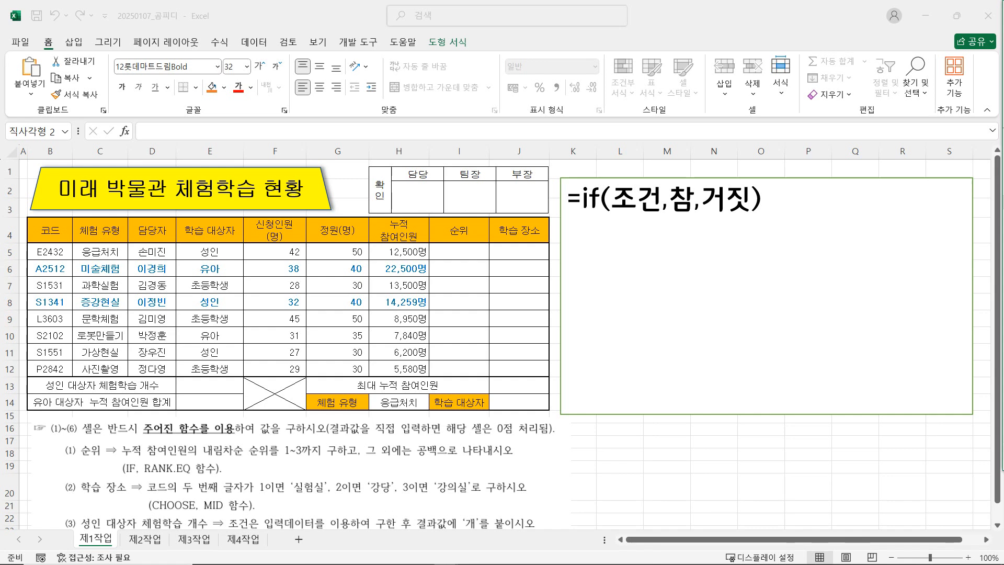
{"action": "left_click", "coordinate": [762, 200]}
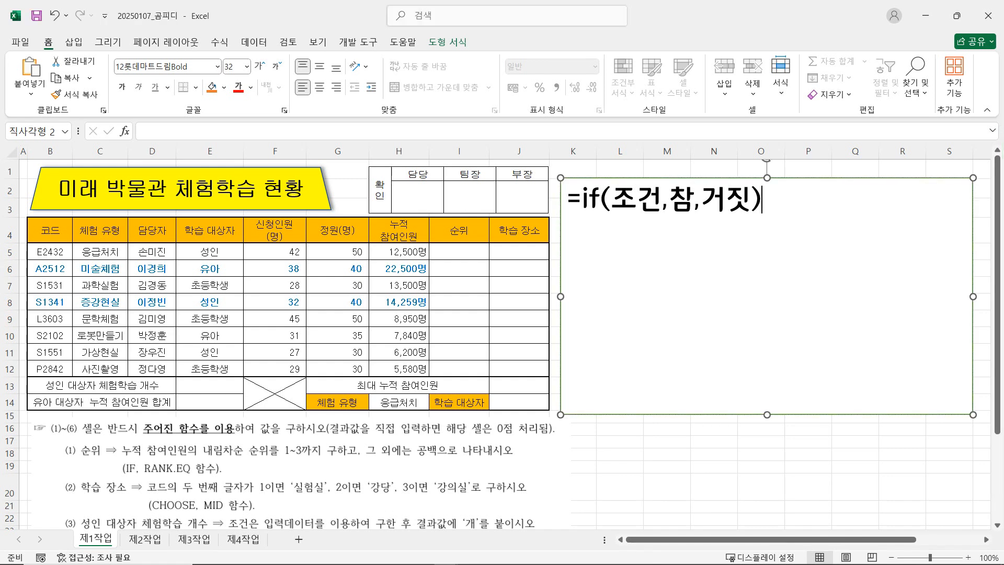
{"action": "left_click", "coordinate": [613, 200]}
{"action": "left_click_drag", "start_coordinate": [661, 201], "coordinate": [693, 201]}
{"action": "left_click", "coordinate": [669, 201]}
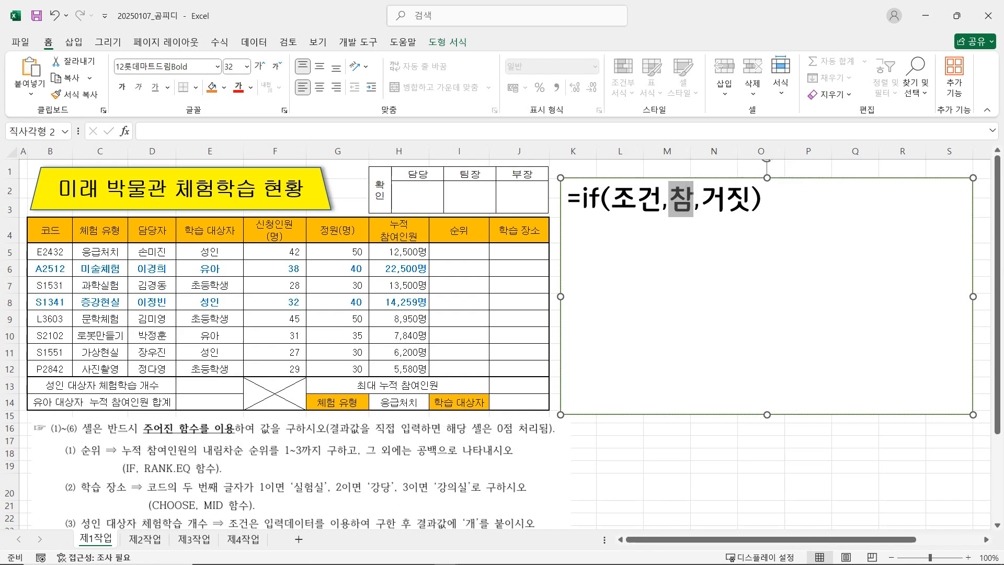
Add a second line "=RANK.EQ(내누적참여인원,전체누적참원인원범위)" below the IF syntax note in the rectangle
{"action": "left_click", "coordinate": [752, 201]}
{"action": "left_click", "coordinate": [567, 272]}
{"action": "type", "text": "=ㄱ"}
{"action": "key", "text": "BackSpace"}
{"action": "type", "text": "RANK.EW"}
{"action": "key", "text": "BackSpace"}
{"action": "type", "text": "Q(내"}
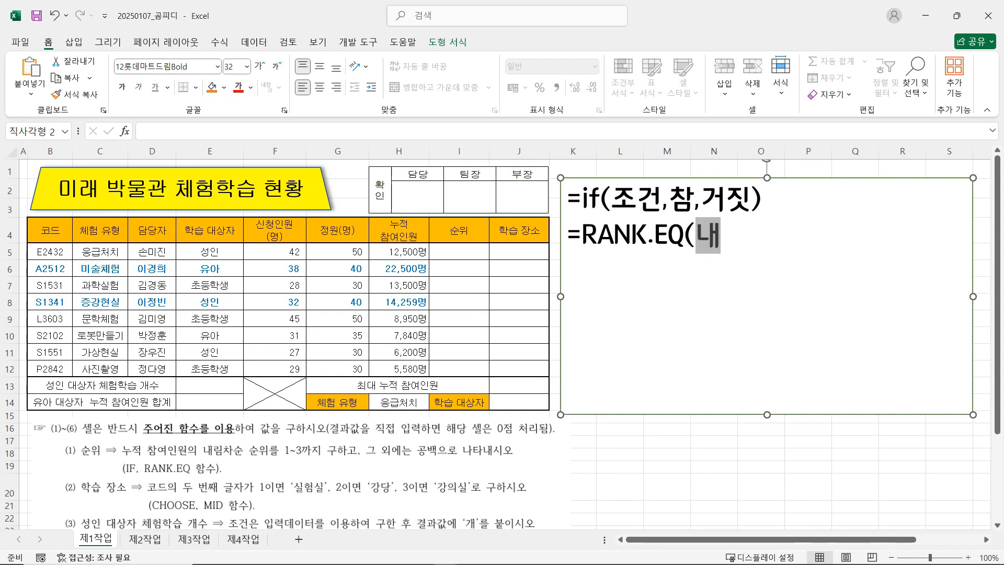
{"action": "type", "text": "누적참여인원,"}
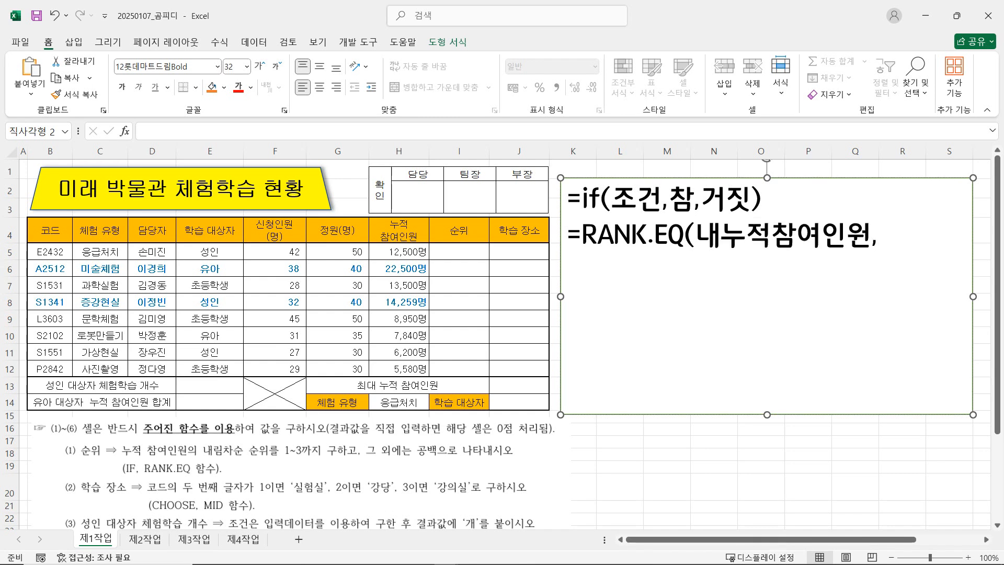
{"action": "type", "text": "전ㅊ체누적참원ㅇ"}
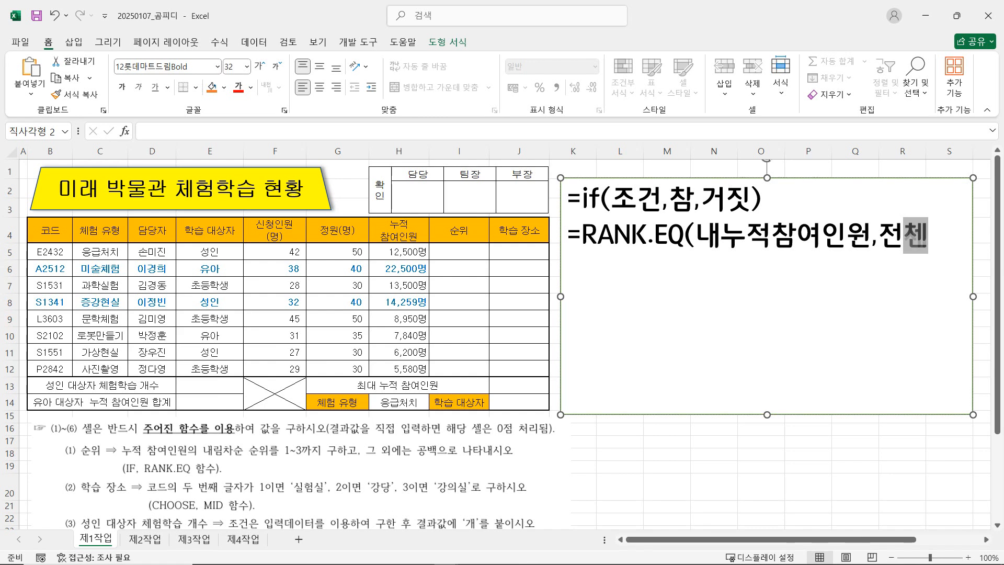
{"action": "type", "text": "인원범위"}
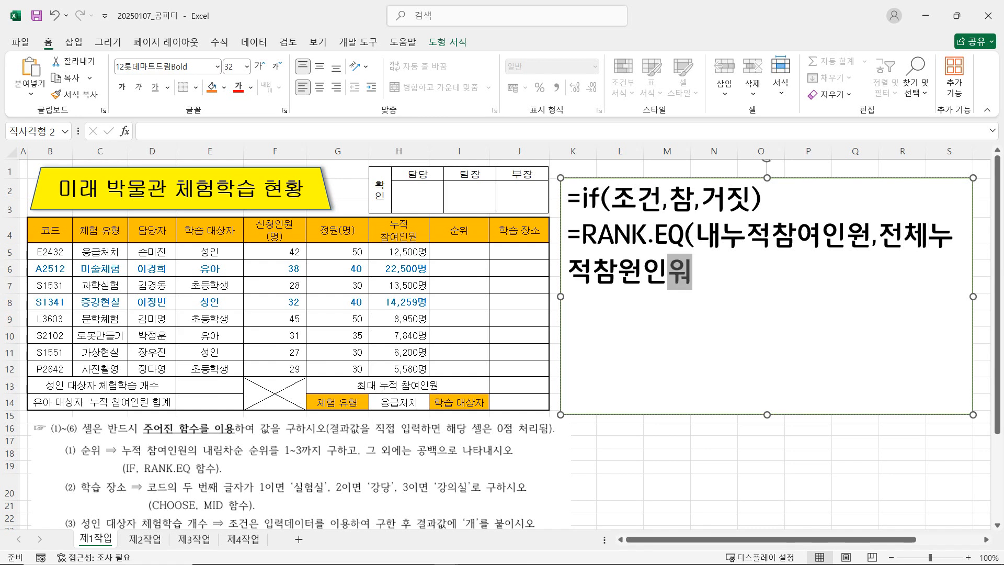
{"action": "type", "text": ")"}
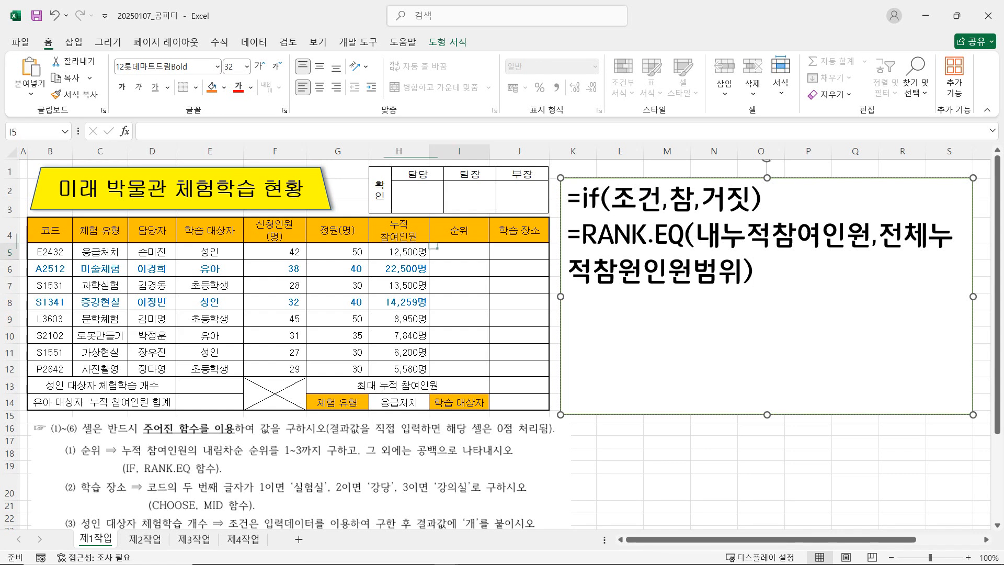
{"action": "left_click", "coordinate": [459, 251]}
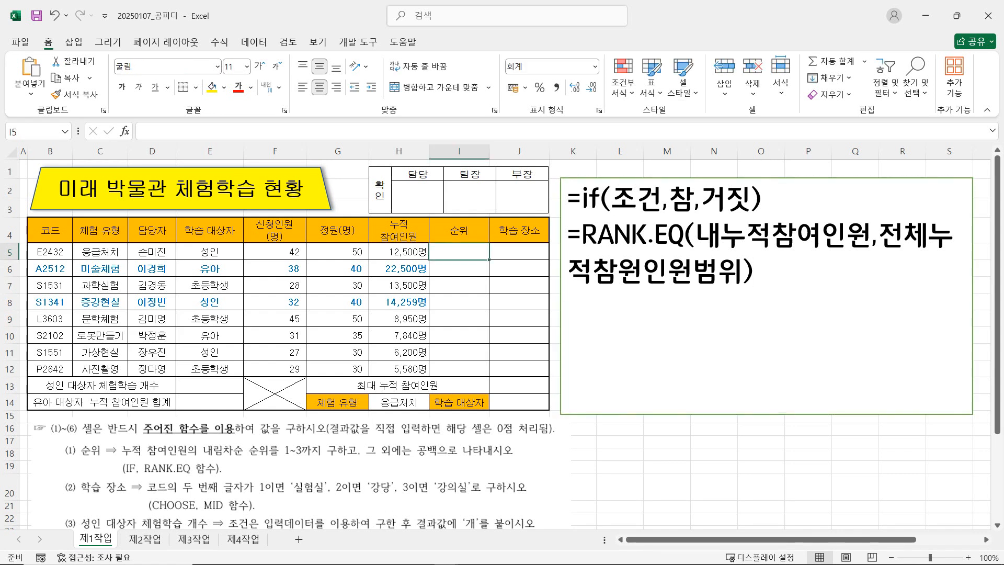
{"action": "left_click", "coordinate": [398, 251]}
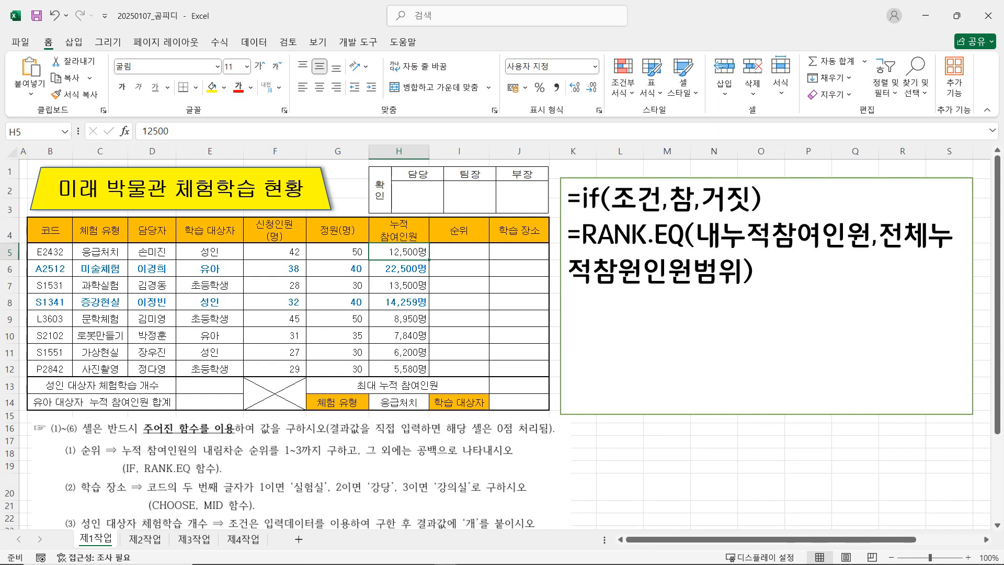
{"action": "left_click_drag", "start_coordinate": [398, 251], "coordinate": [399, 368]}
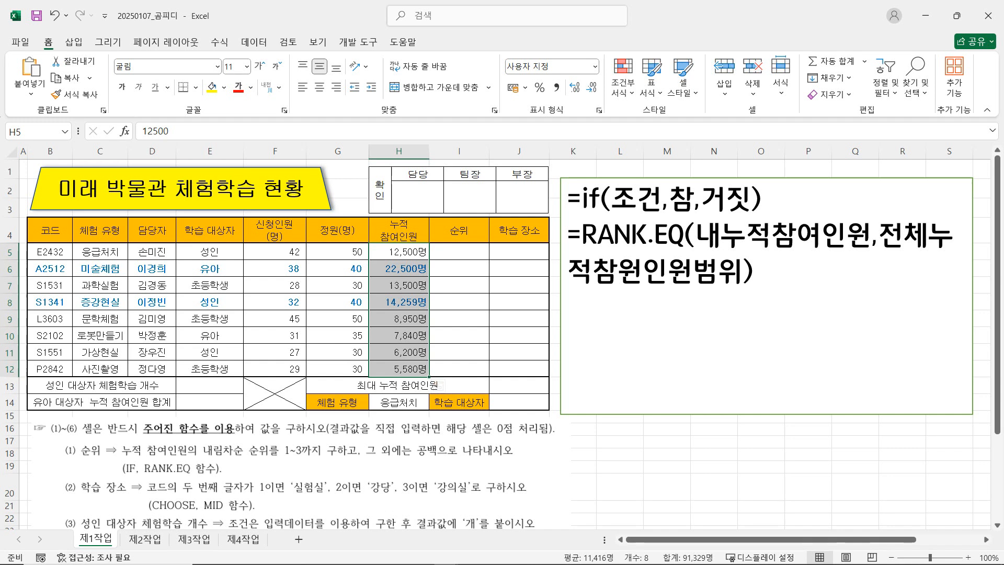
Start an IF formula in cell I5, the first row of the 순위 column
{"action": "left_click", "coordinate": [460, 253]}
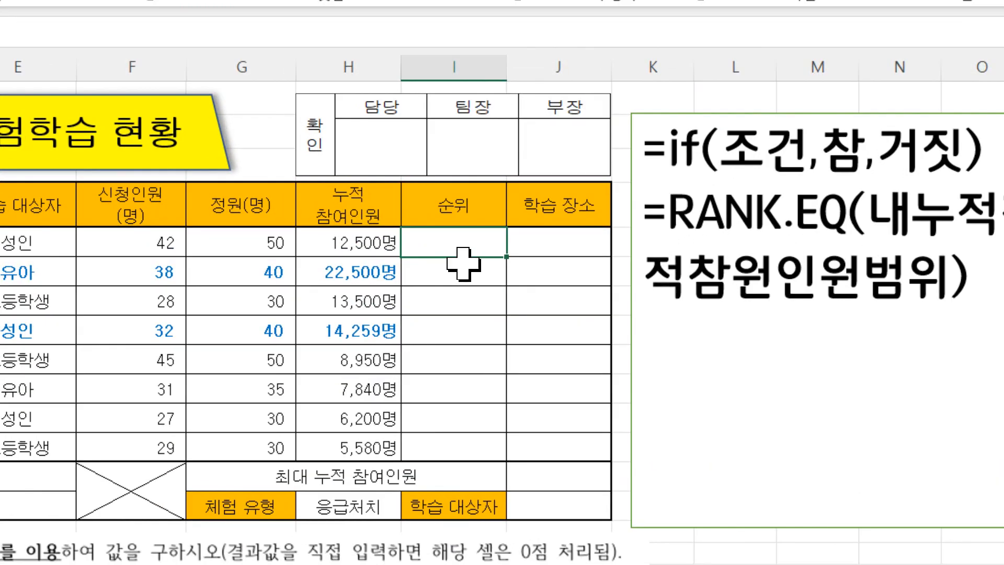
{"action": "type", "text": "="}
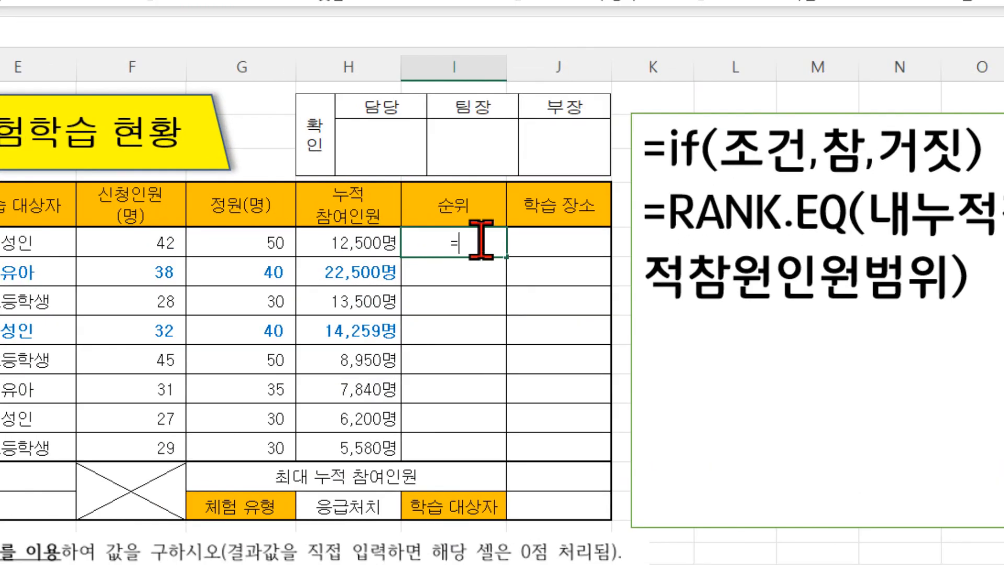
{"action": "type", "text": "ㅑㄹ"}
{"action": "key", "text": "BackSpace"}
{"action": "key", "text": "BackSpace"}
{"action": "type", "text": "if"}
{"action": "key", "text": "Tab"}
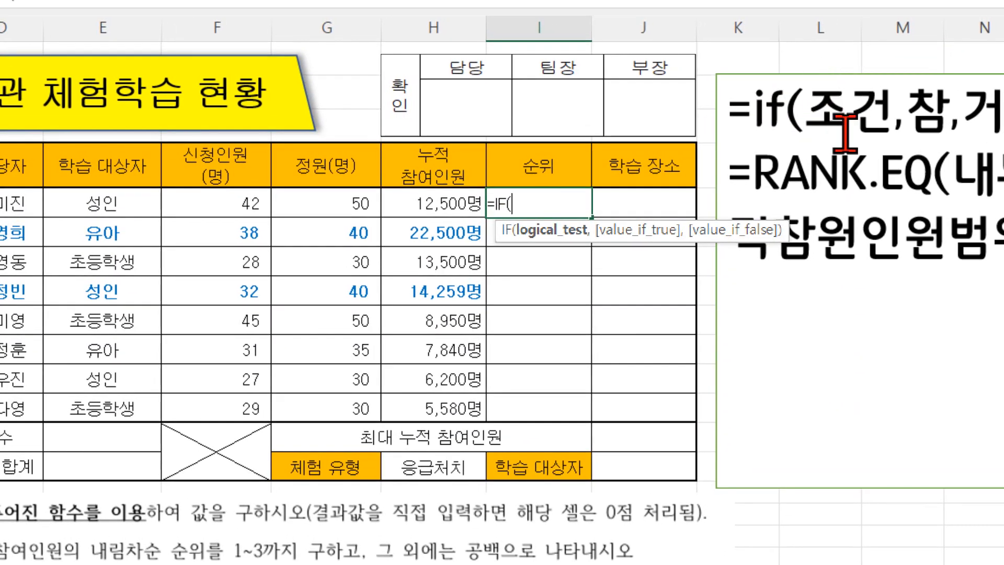
Nest RANK.EQ as the IF condition in I5, with H5 as the number and H5:H12 as the reference range
{"action": "type", "text": "RANK"}
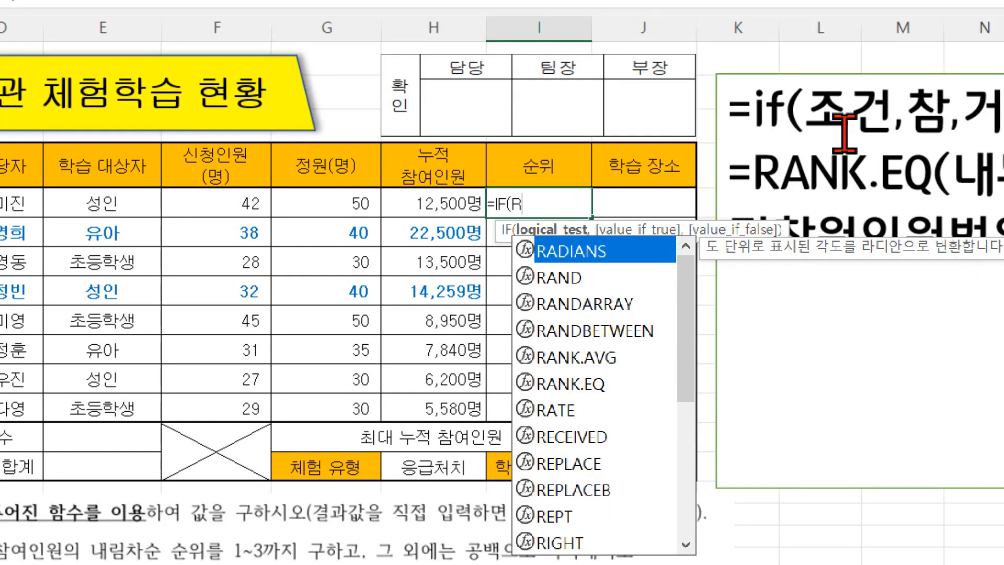
{"action": "type", "text": ".EQ("}
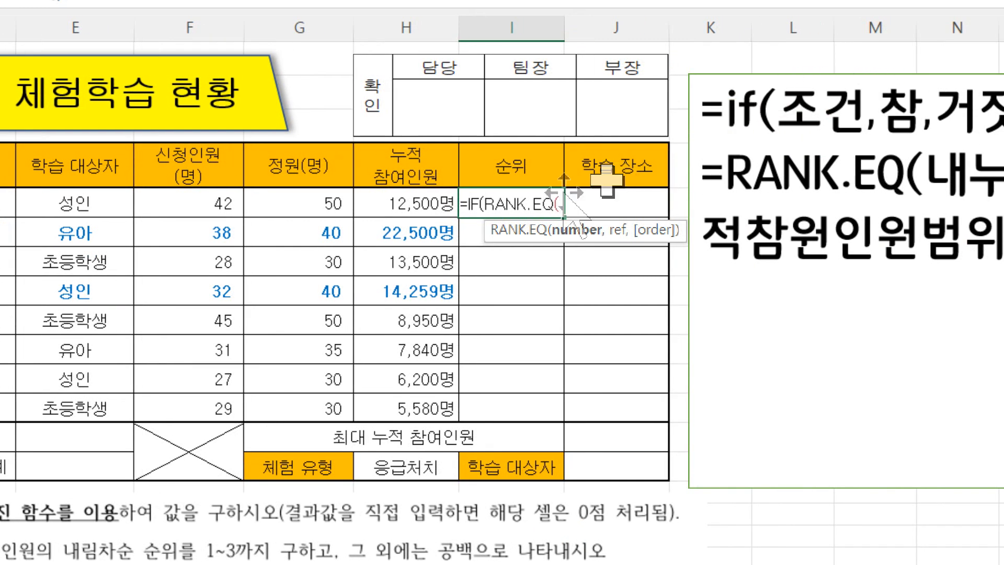
{"action": "left_click", "coordinate": [404, 202]}
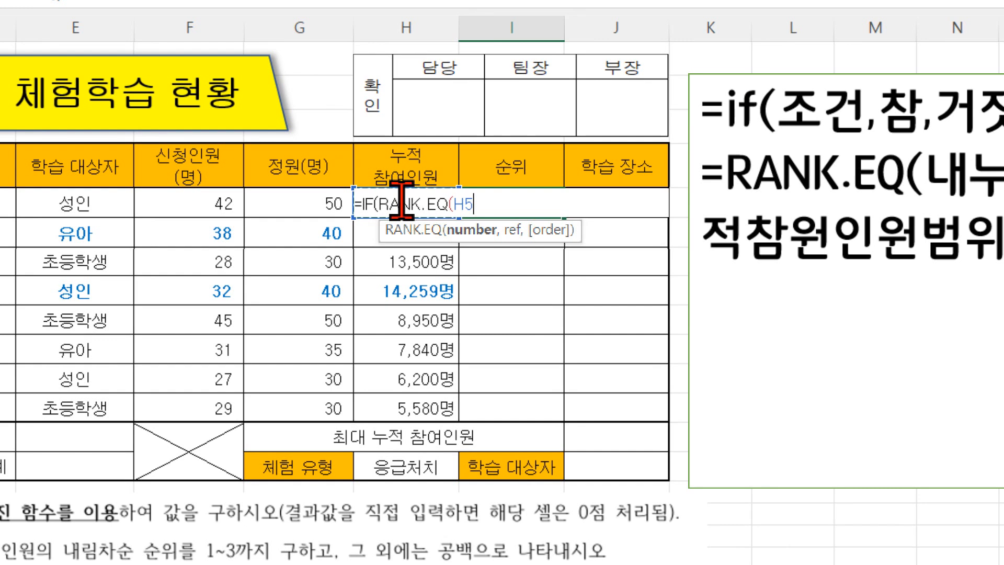
{"action": "type", "text": ","}
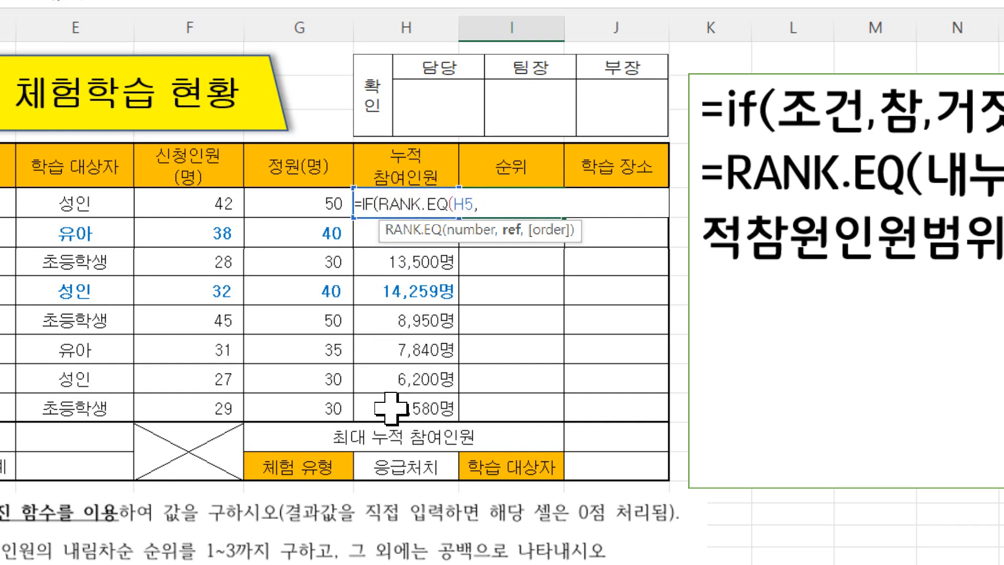
{"action": "left_click_drag", "start_coordinate": [395, 410], "coordinate": [396, 214]}
{"action": "mouse_move", "coordinate": [391, 201]}
{"action": "left_mouse_down"}
{"action": "mouse_move", "coordinate": [350, 207]}
{"action": "mouse_move", "coordinate": [397, 202]}
{"action": "left_mouse_up"}
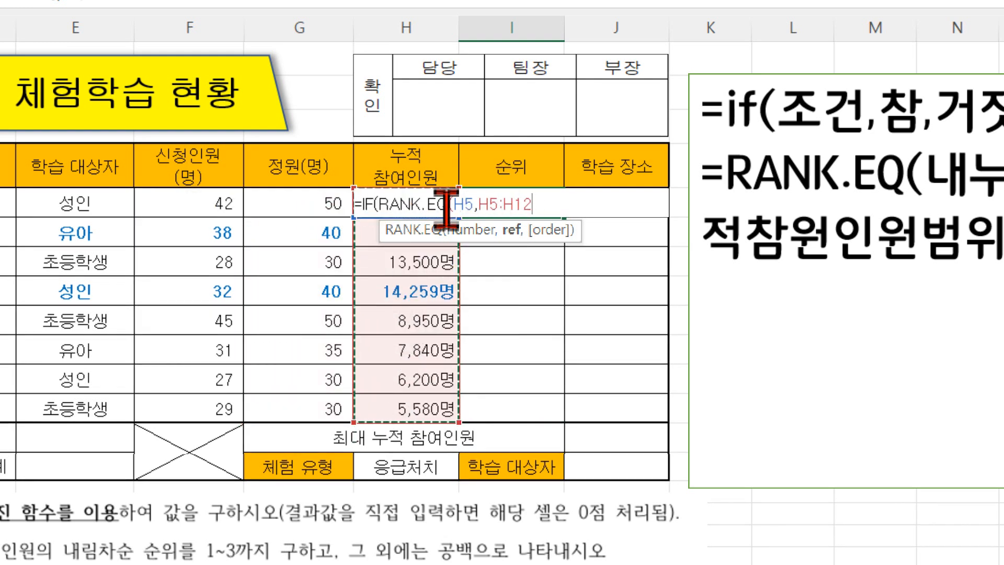
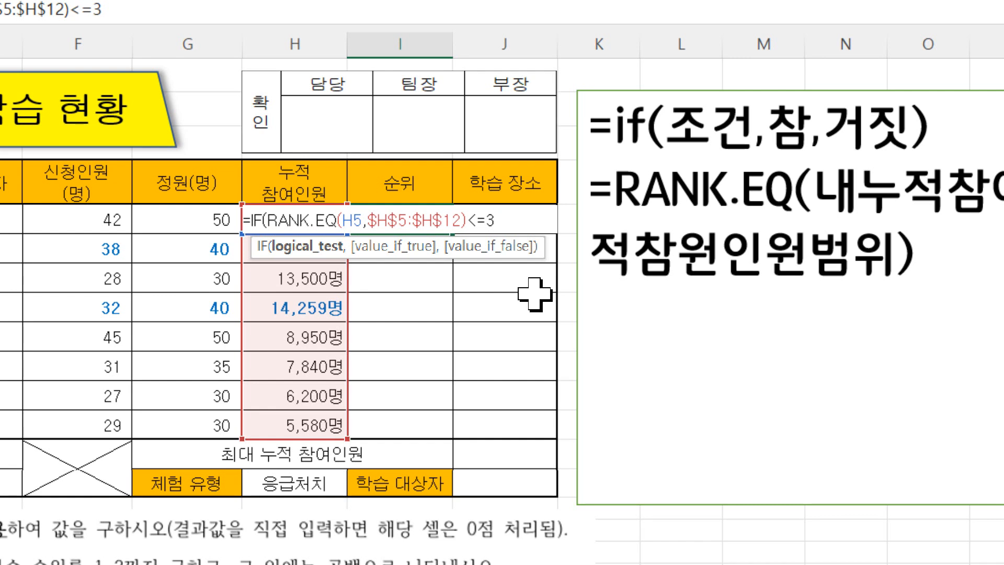
Reuse RANK.EQ(H5,$H$5:$H$12) from the condition as the value_if_true argument of the IF formula in I5
{"action": "type", "text": ","}
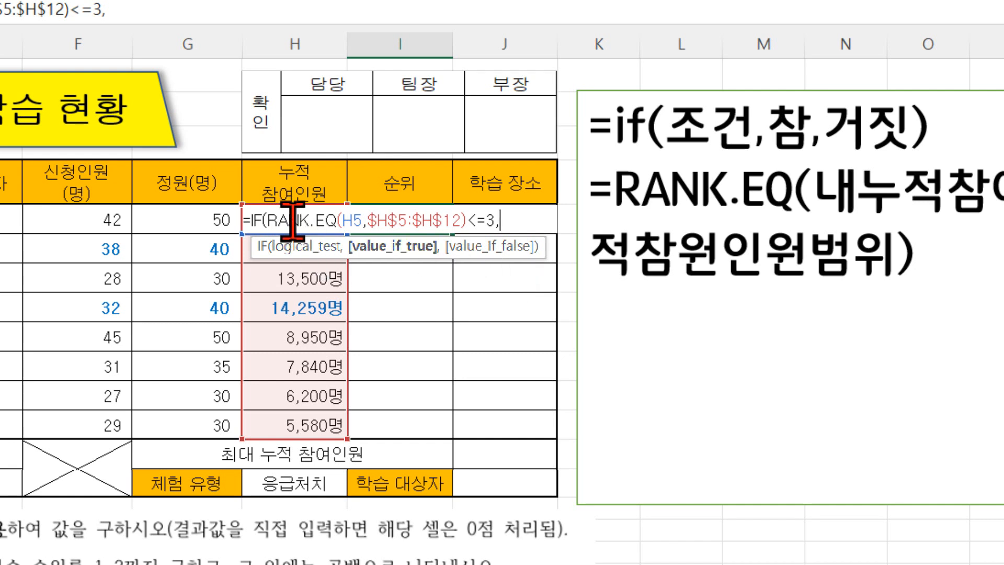
{"action": "left_click_drag", "start_coordinate": [265, 219], "coordinate": [467, 211]}
{"action": "key", "text": "ctrl+c"}
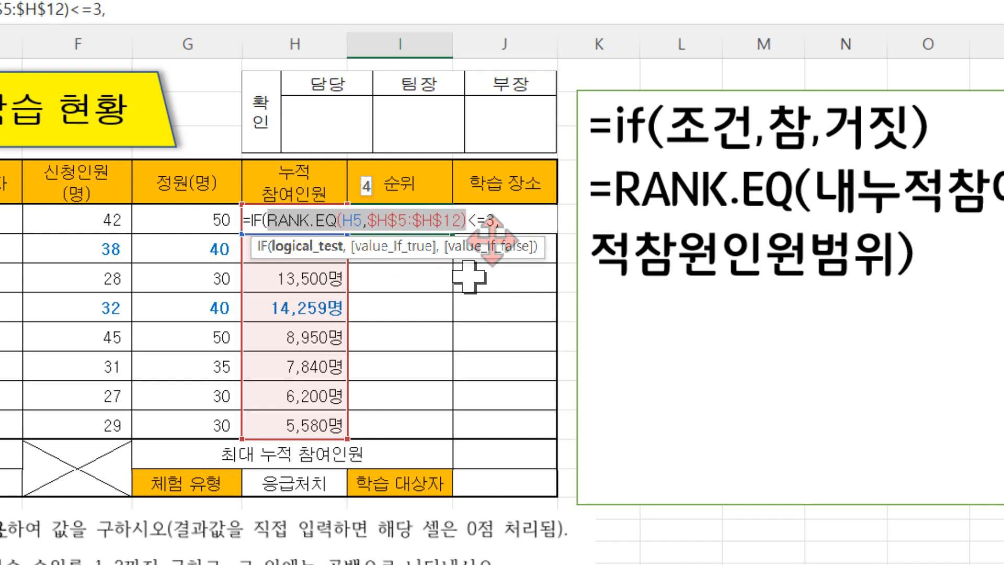
{"action": "left_click", "coordinate": [510, 220]}
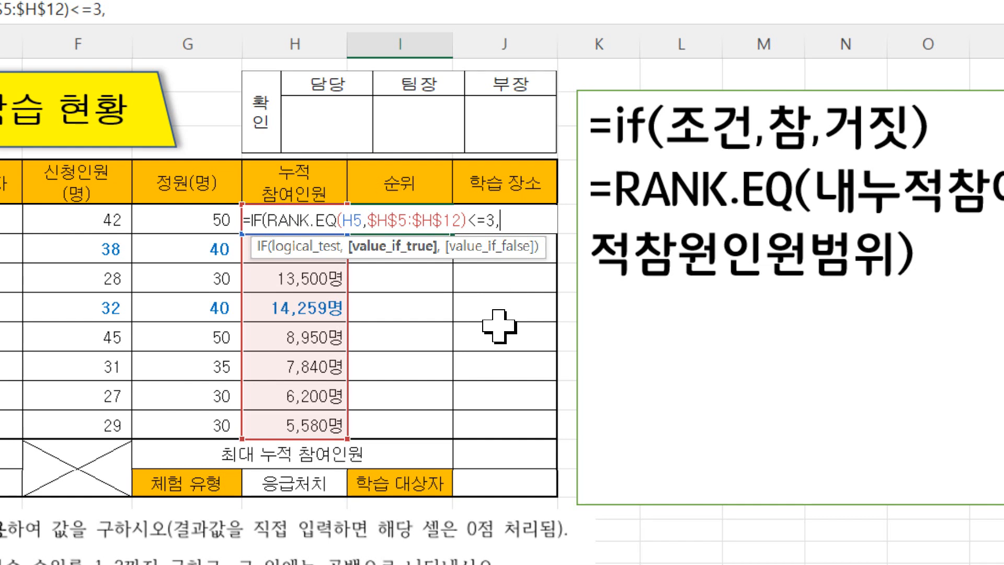
{"action": "key", "text": "ctrl+v"}
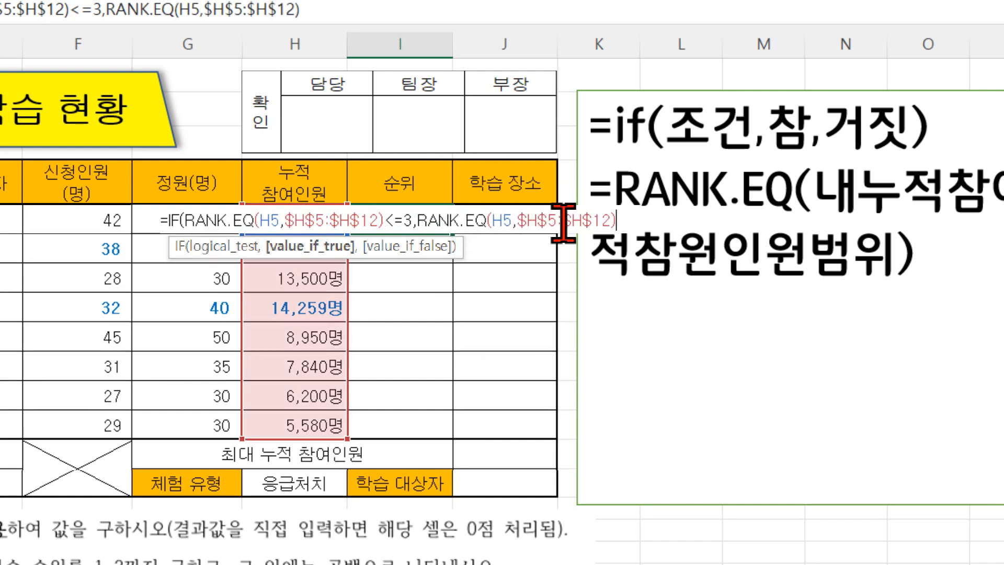
Set the value_if_false argument of the IF formula in I5 to "" and close the formula
{"action": "type", "text": ","}
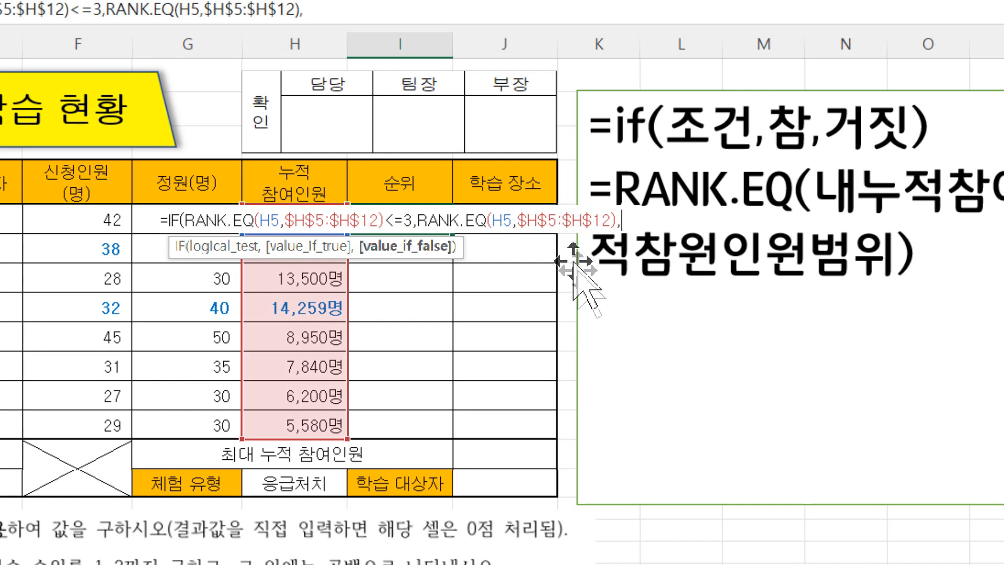
{"action": "type", "text": "\"\""}
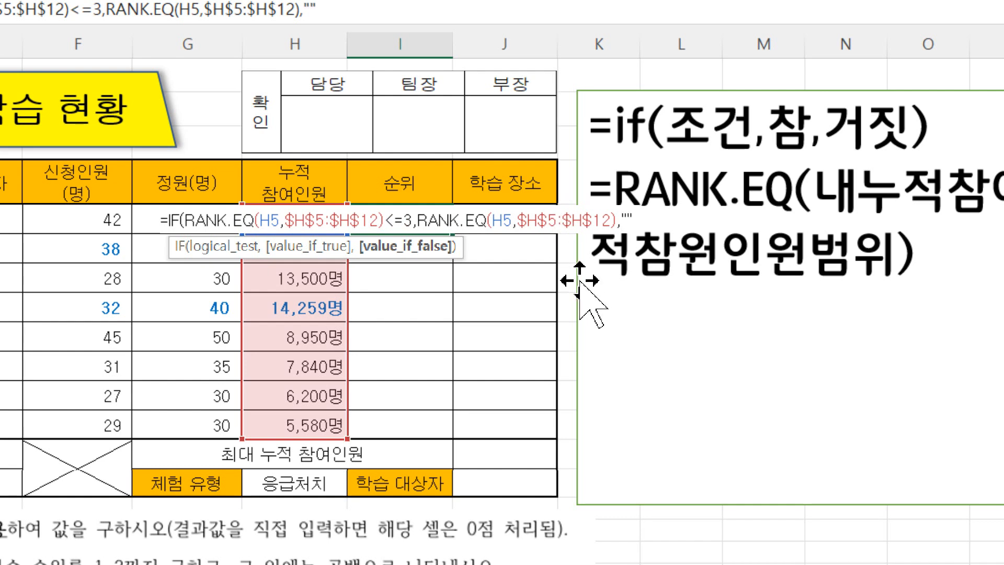
{"action": "type", "text": "\")"}
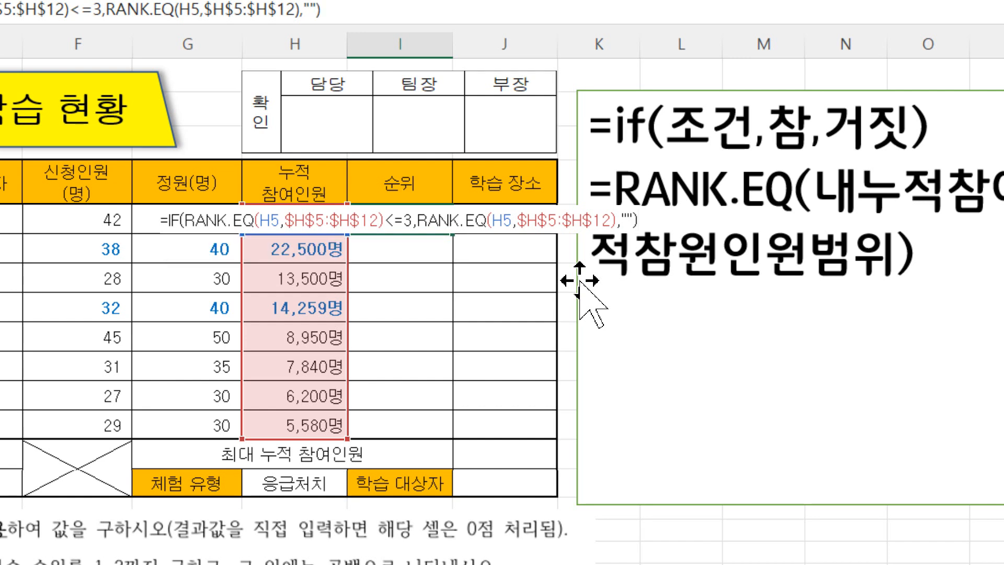
{"action": "left_click_drag", "start_coordinate": [187, 236], "coordinate": [410, 235]}
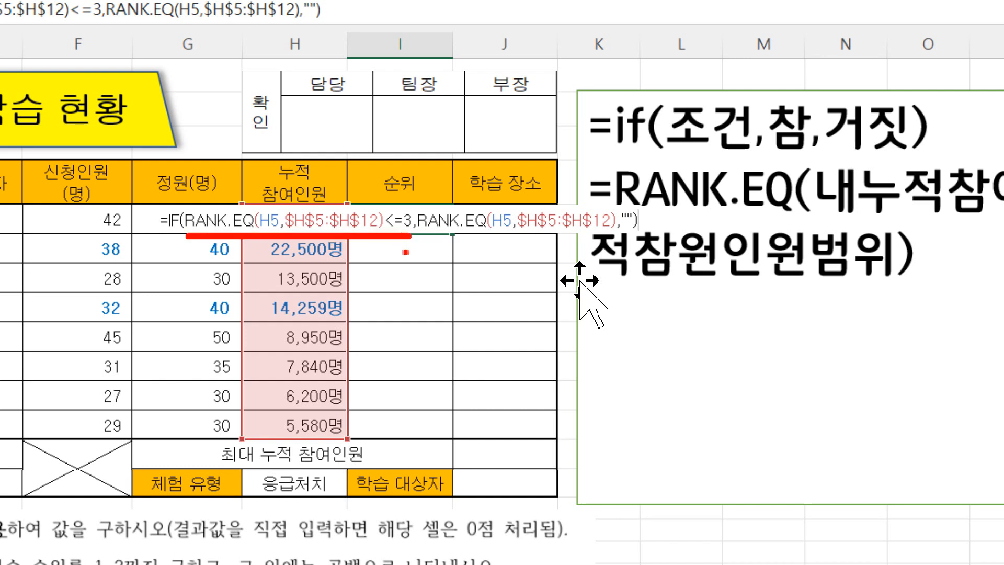
{"action": "left_click_drag", "start_coordinate": [665, 151], "coordinate": [750, 154]}
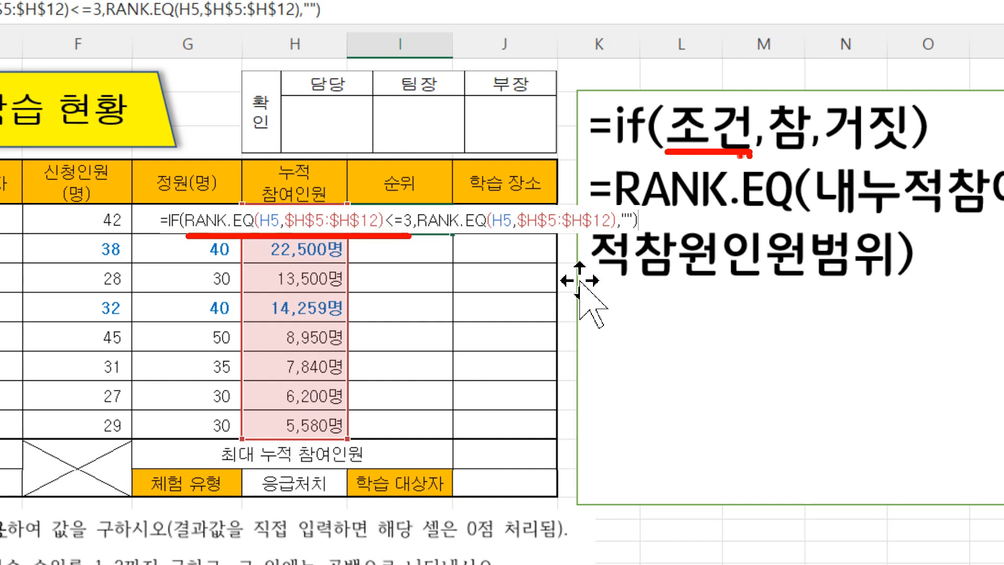
{"action": "left_click_drag", "start_coordinate": [419, 234], "coordinate": [617, 236]}
{"action": "left_click_drag", "start_coordinate": [771, 155], "coordinate": [820, 153]}
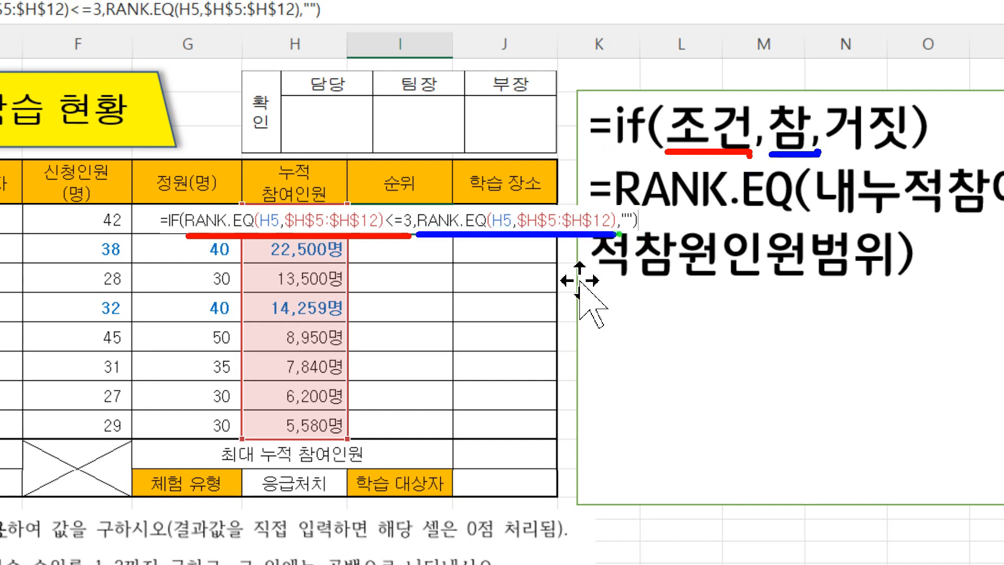
{"action": "left_click_drag", "start_coordinate": [626, 230], "coordinate": [647, 230]}
{"action": "left_click_drag", "start_coordinate": [839, 155], "coordinate": [919, 155]}
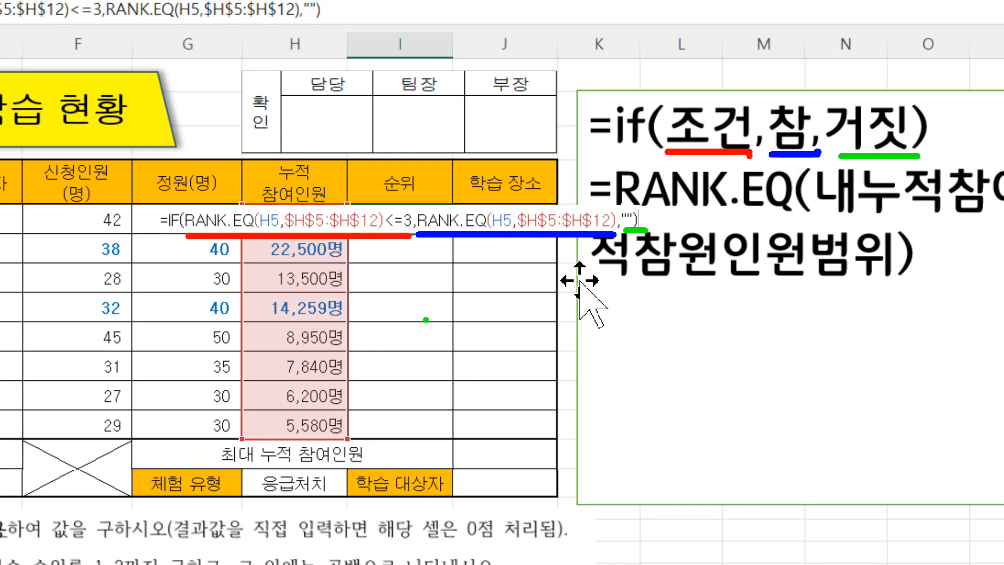
{"action": "key", "text": "Escape"}
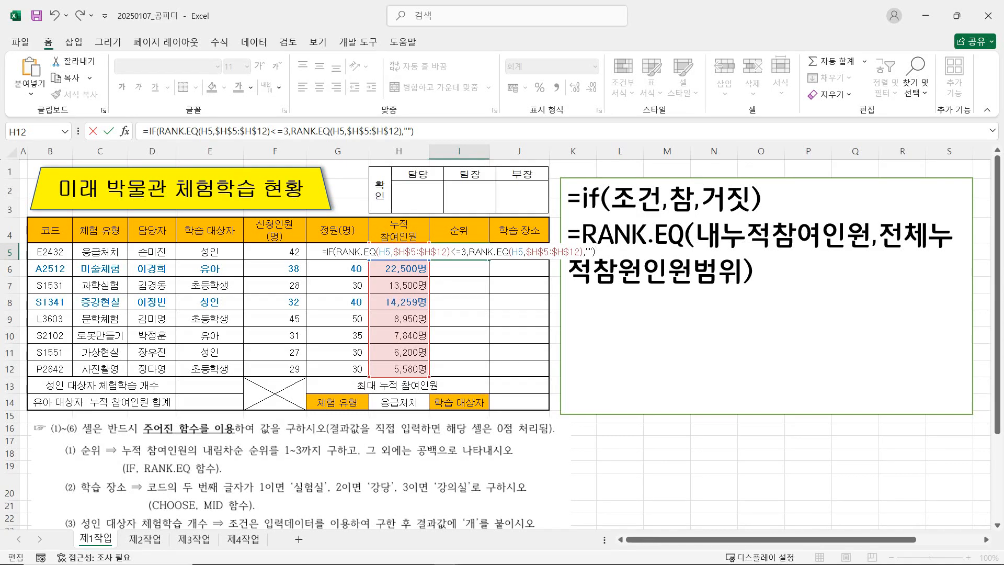
Commit the formula in I5 and fill it through I12 without formatting
{"action": "key", "text": "Return"}
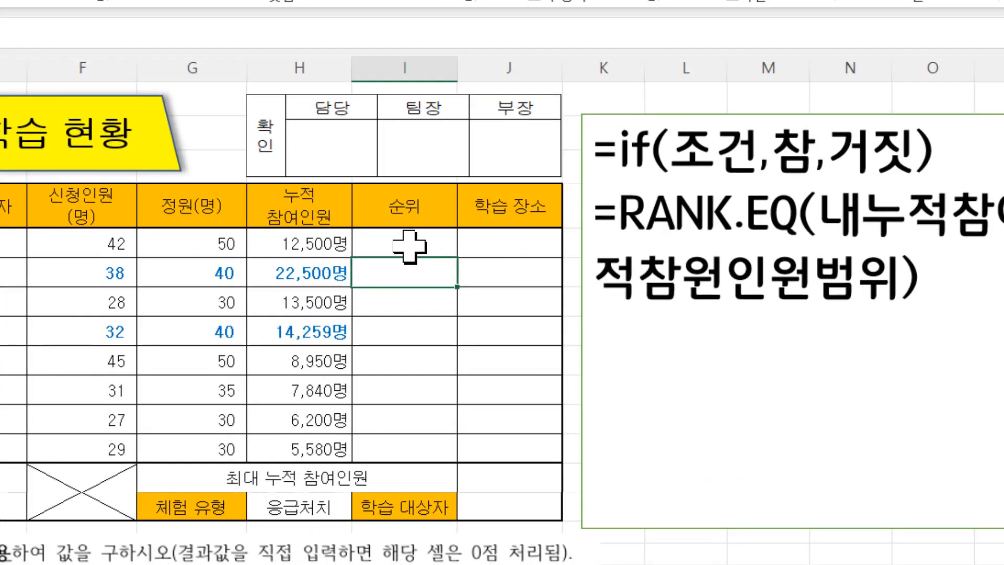
{"action": "left_click", "coordinate": [410, 246]}
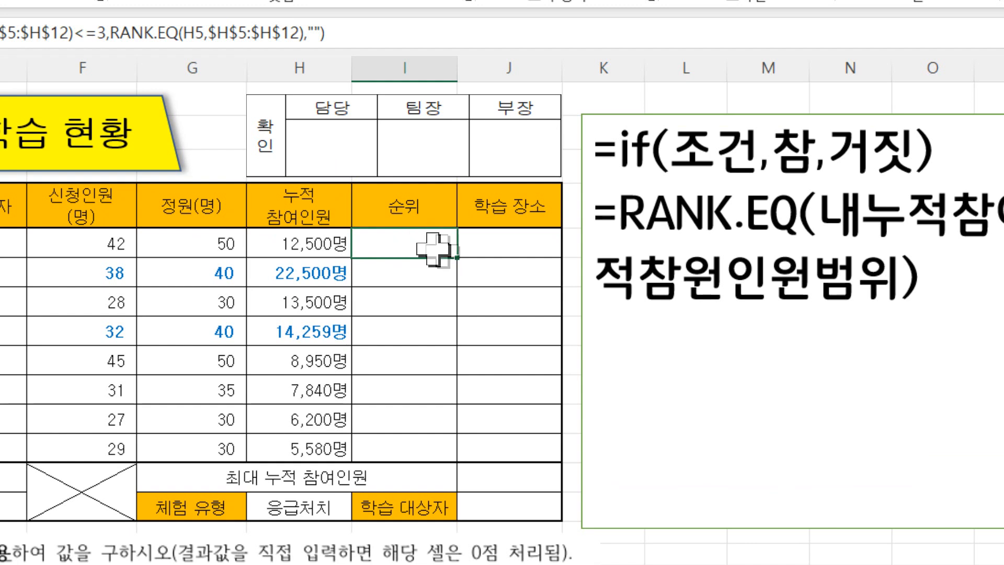
{"action": "left_click_drag", "start_coordinate": [459, 256], "coordinate": [455, 465]}
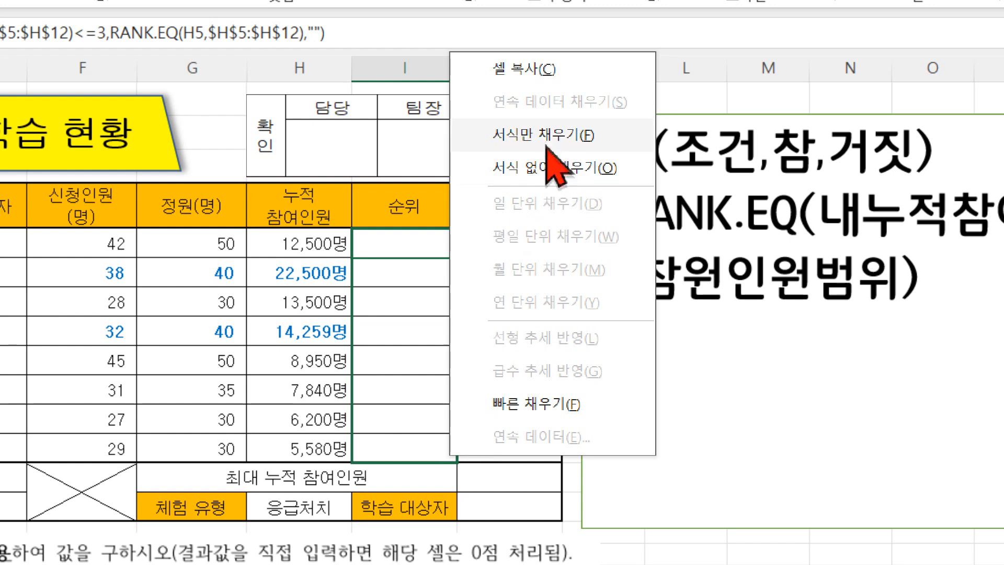
{"action": "left_click", "coordinate": [549, 167]}
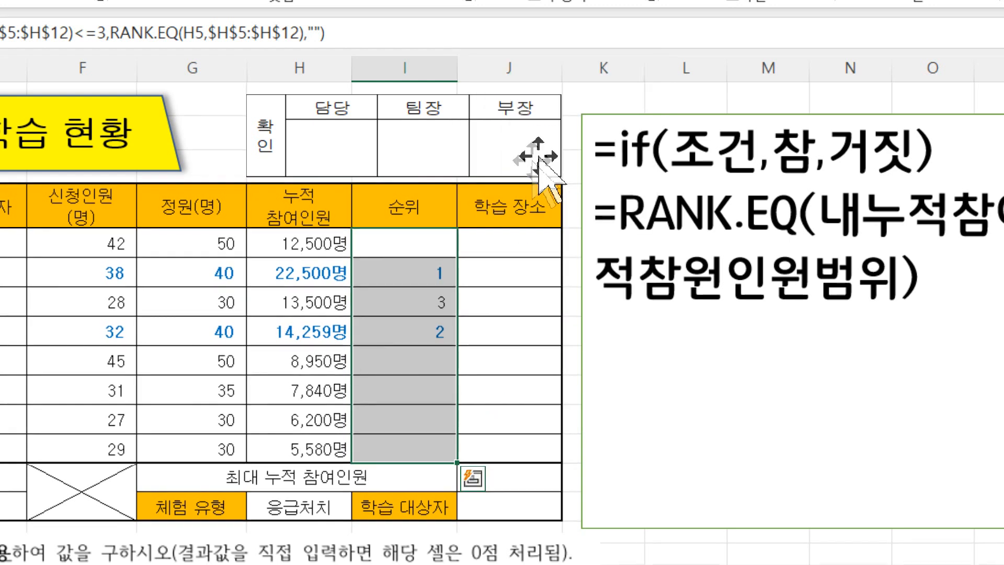
Check the filled 순위 formulas in cells I6, I8 and I7
{"action": "left_click", "coordinate": [388, 275]}
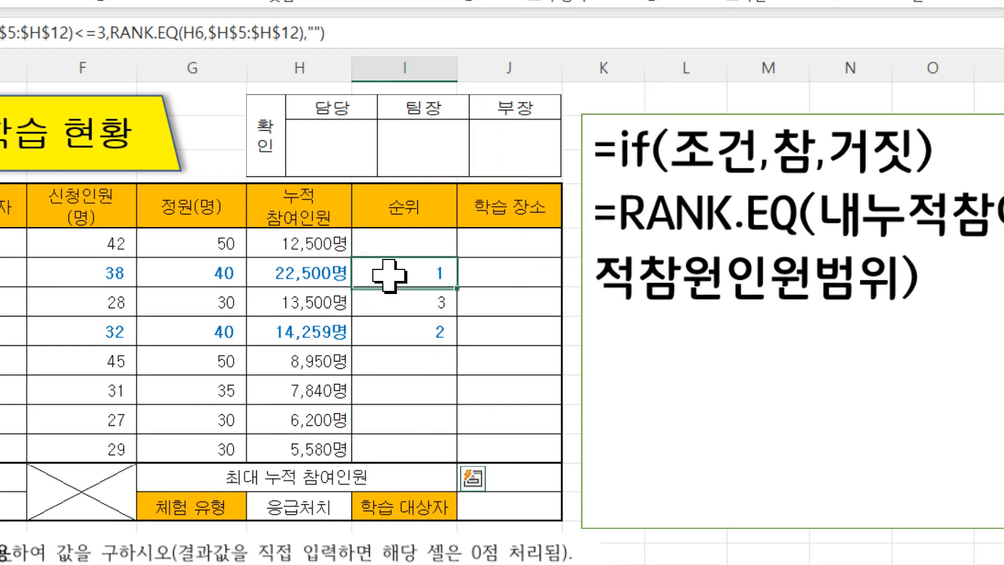
{"action": "left_click", "coordinate": [403, 331]}
{"action": "left_click", "coordinate": [395, 303]}
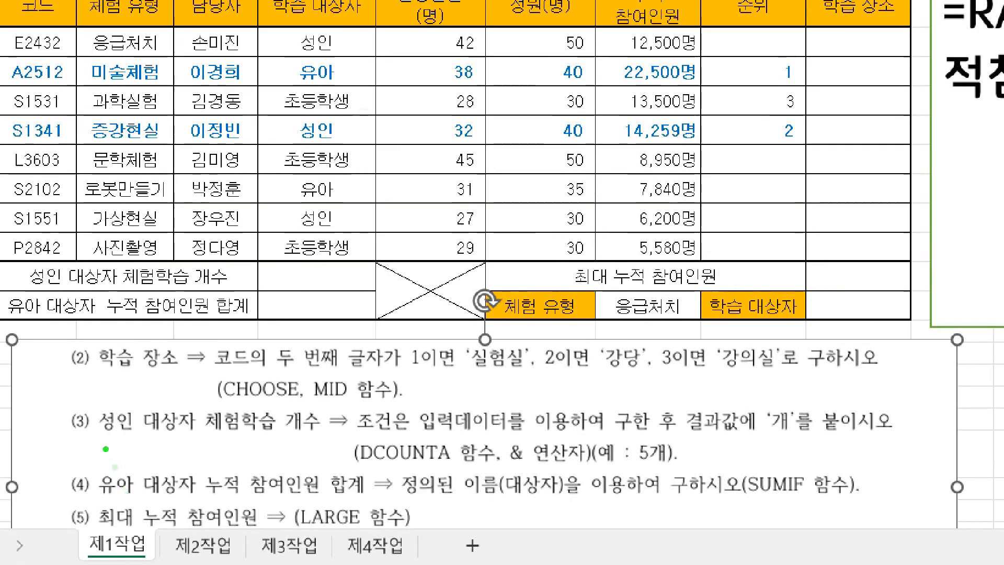
{"action": "left_click_drag", "start_coordinate": [94, 380], "coordinate": [200, 380]}
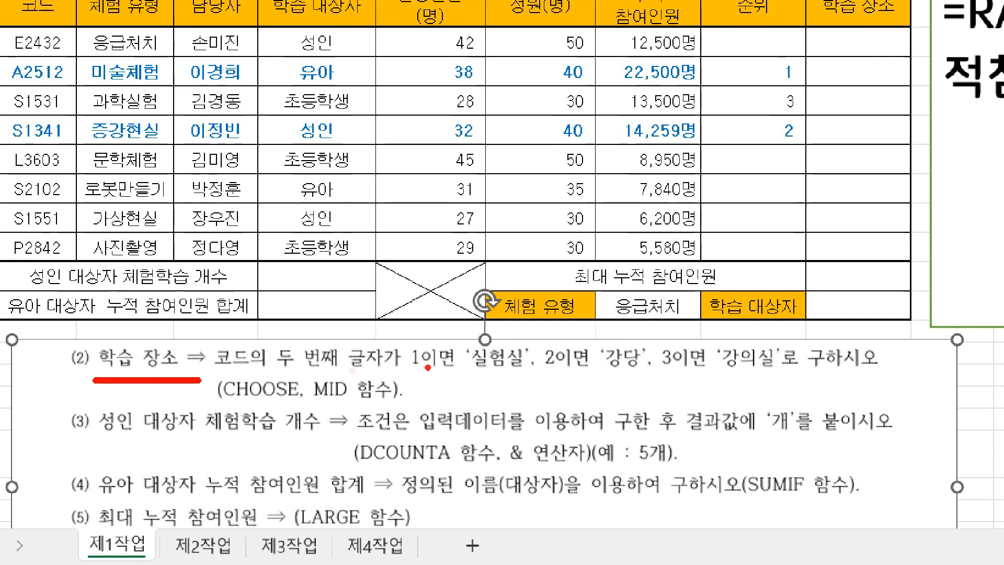
{"action": "mouse_move", "coordinate": [395, 335]}
{"action": "left_mouse_down"}
{"action": "mouse_move", "coordinate": [432, 381]}
{"action": "mouse_move", "coordinate": [529, 380]}
{"action": "left_mouse_up"}
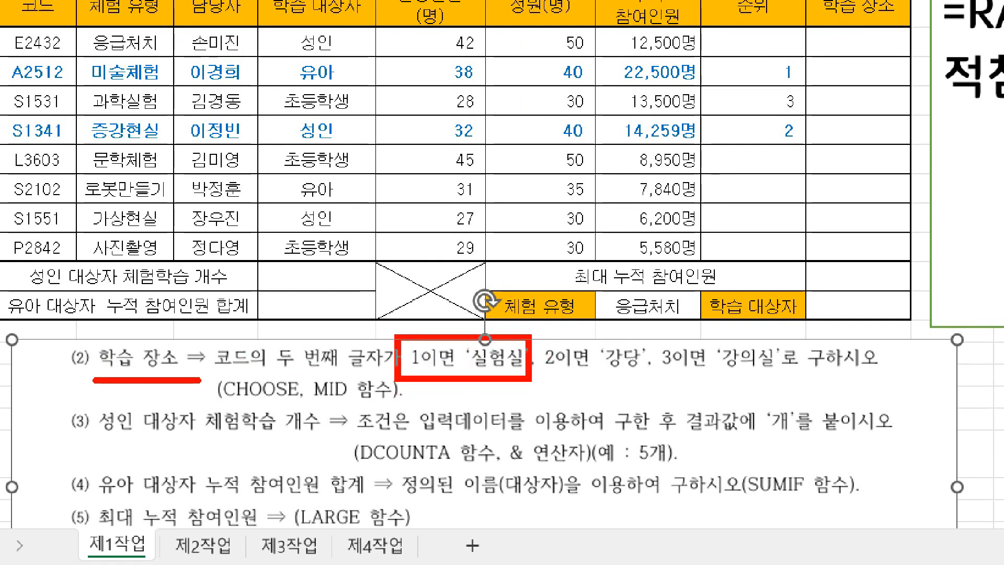
{"action": "left_click_drag", "start_coordinate": [535, 332], "coordinate": [648, 387]}
{"action": "left_click_drag", "start_coordinate": [660, 330], "coordinate": [789, 383]}
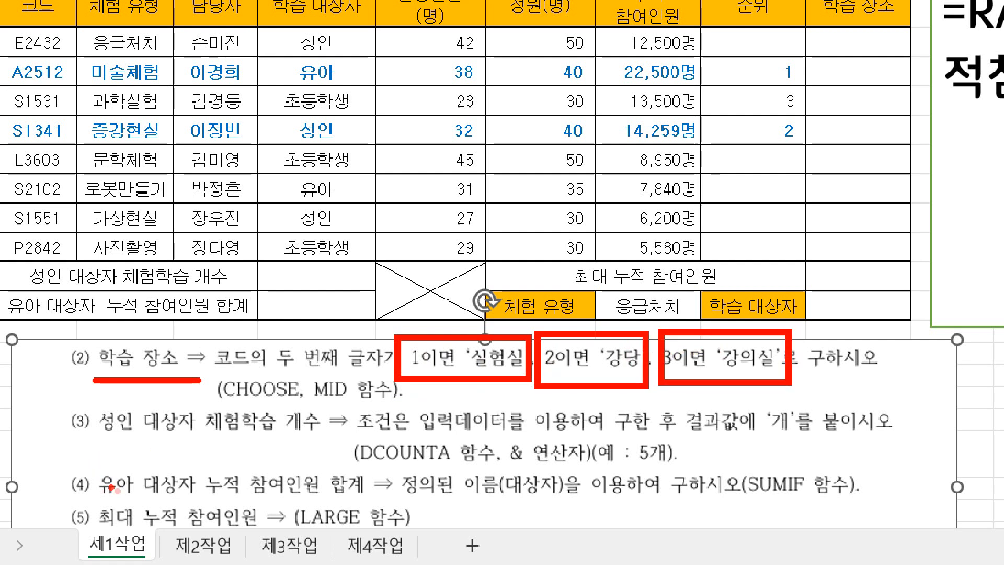
{"action": "left_click_drag", "start_coordinate": [230, 402], "coordinate": [380, 416]}
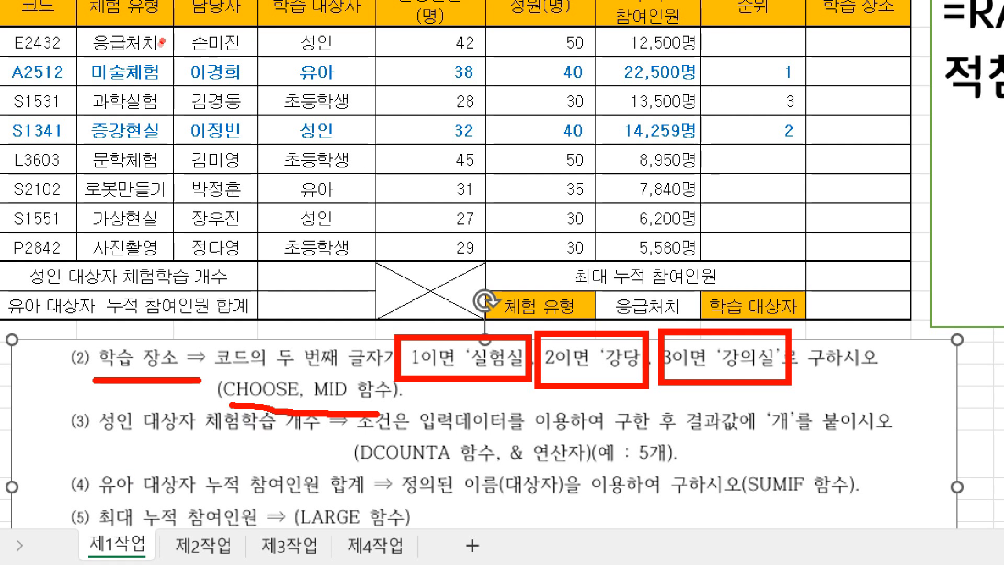
{"action": "key", "text": "Escape"}
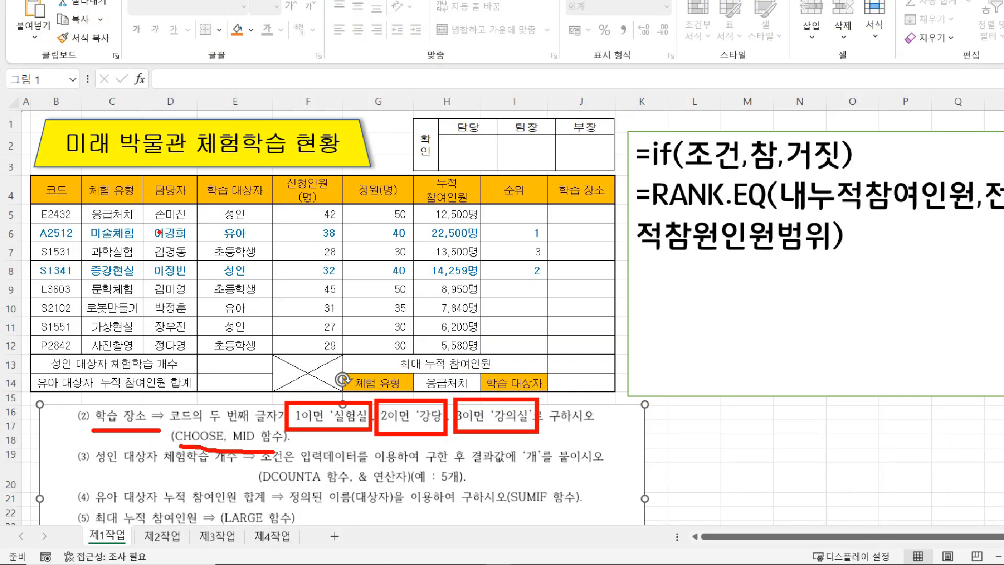
Replace the whole note in the rectangle with the beginning of the CHOOSE syntax, =CHOOSE(번호,"값1",
{"action": "left_click", "coordinate": [752, 273]}
{"action": "key", "text": "ctrl+a"}
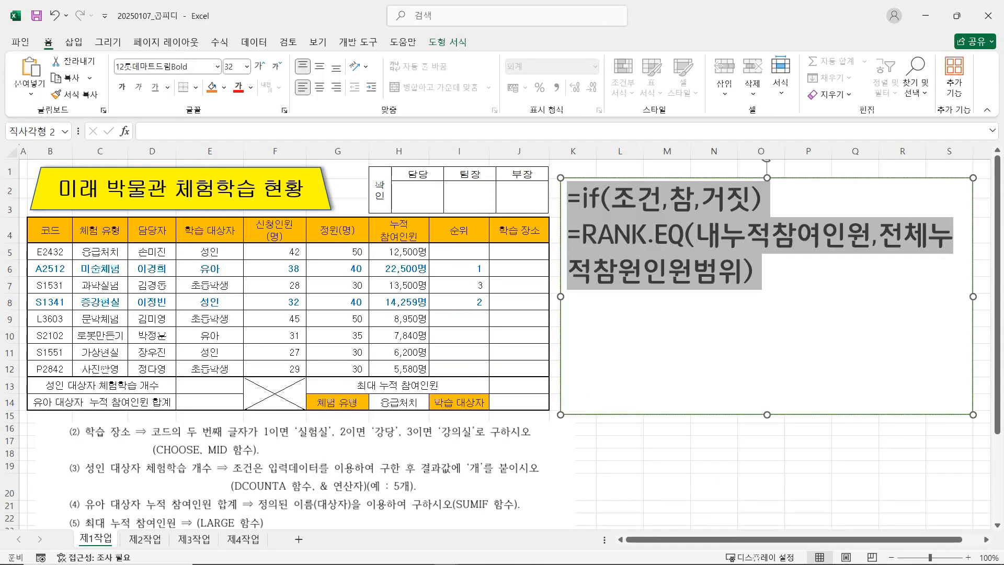
{"action": "type", "text": "=CHOOSE("}
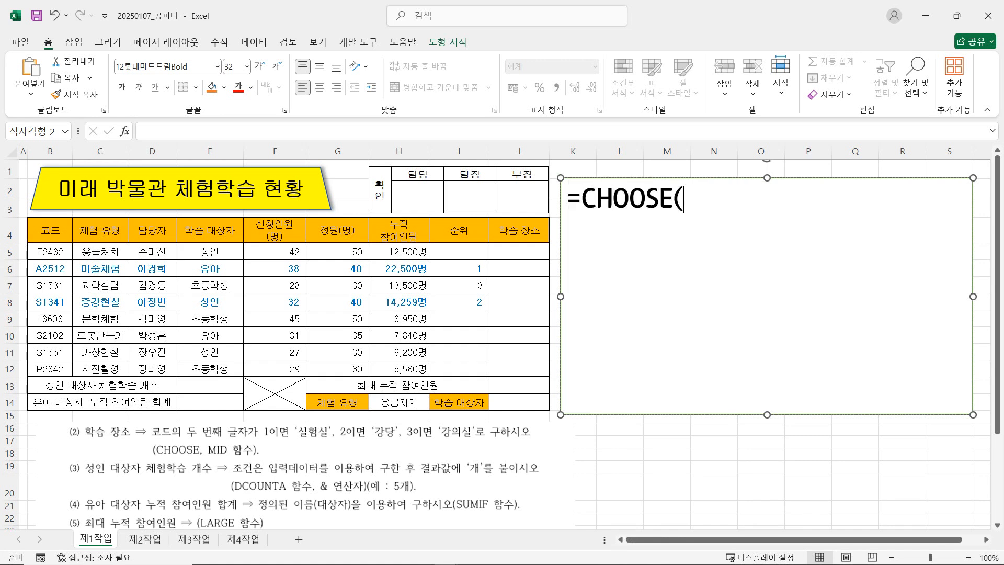
{"action": "type", "text": "번호"}
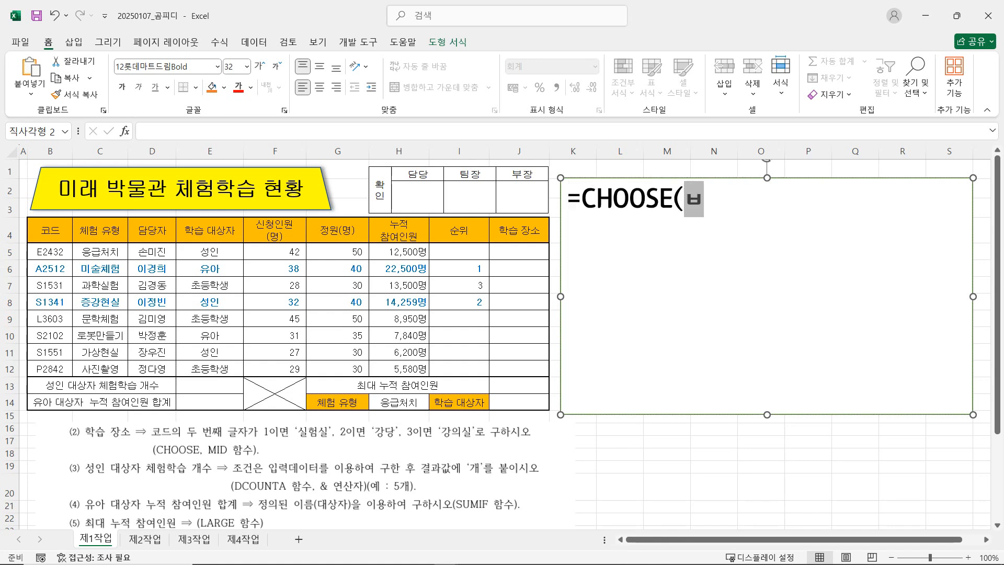
{"action": "type", "text": ","}
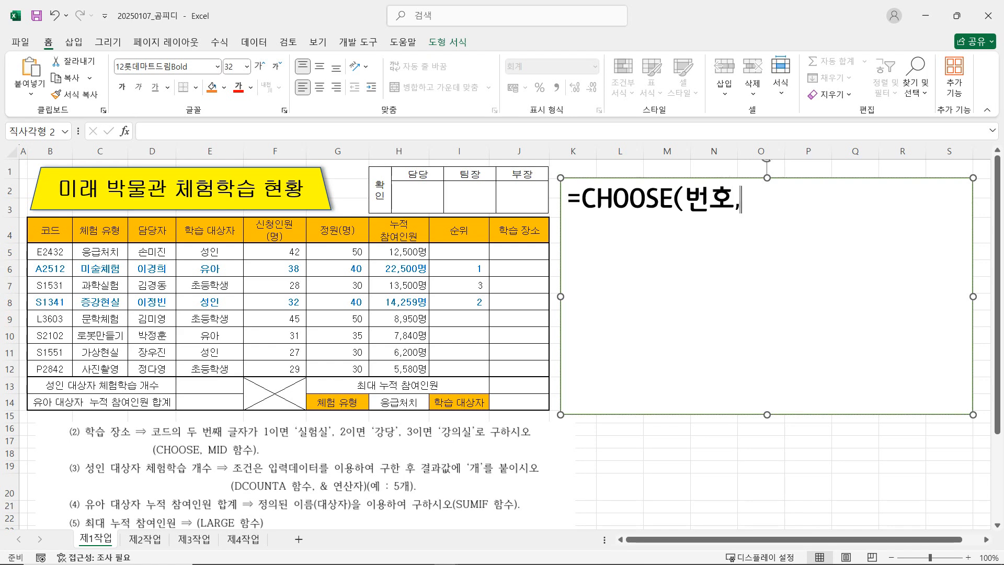
{"action": "type", "text": "\""}
{"action": "type", "text": "ㄱ"}
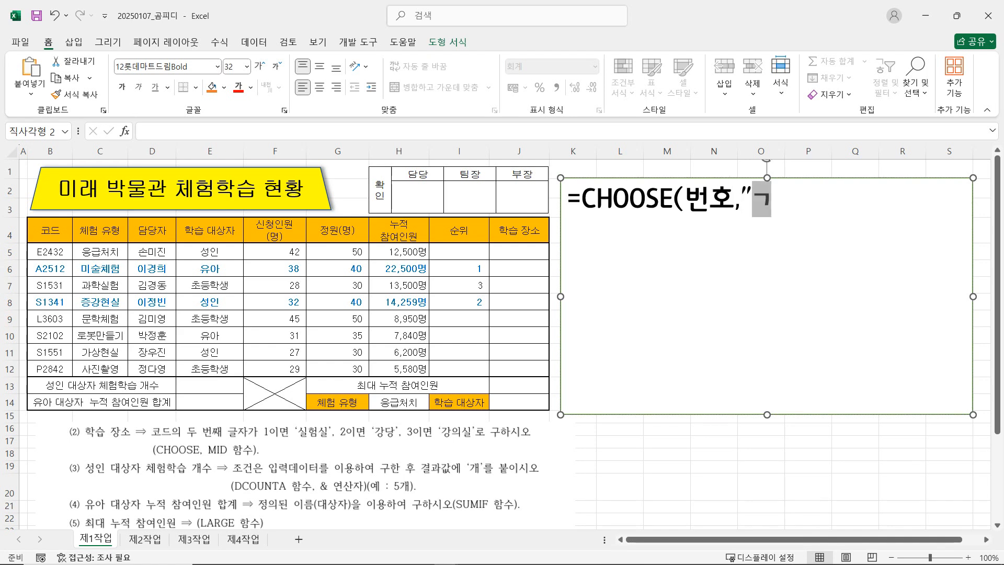
{"action": "type", "text": "ㅏㄱ"}
{"action": "key", "text": "BackSpace"}
{"action": "key", "text": "BackSpace"}
{"action": "key", "text": "BackSpace"}
{"action": "type", "text": "값1\","}
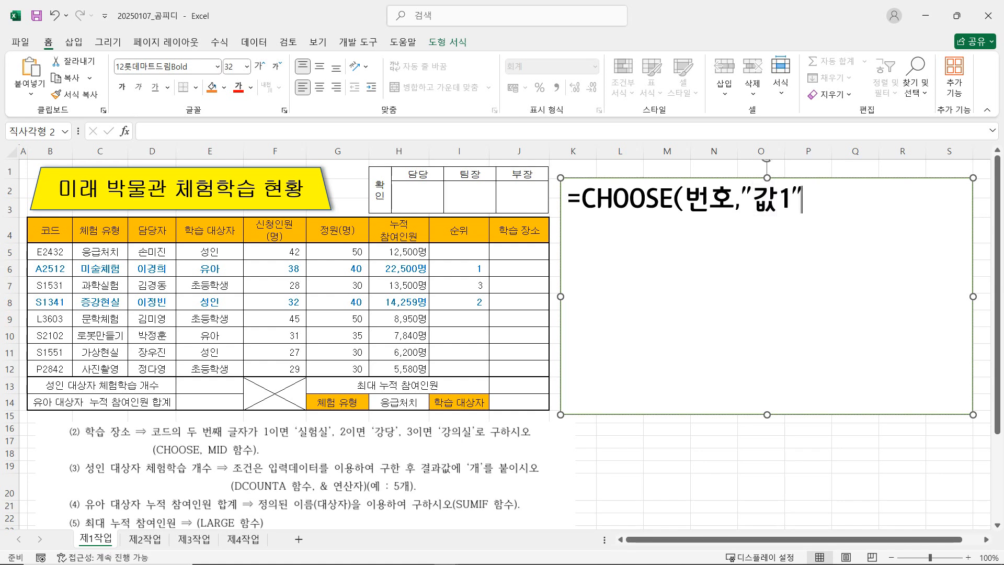
Complete the CHOOSE syntax note in the rectangle with the arguments "값2","값3"..)
{"action": "type", "text": "\"ㄱㅏㅂㅅ"}
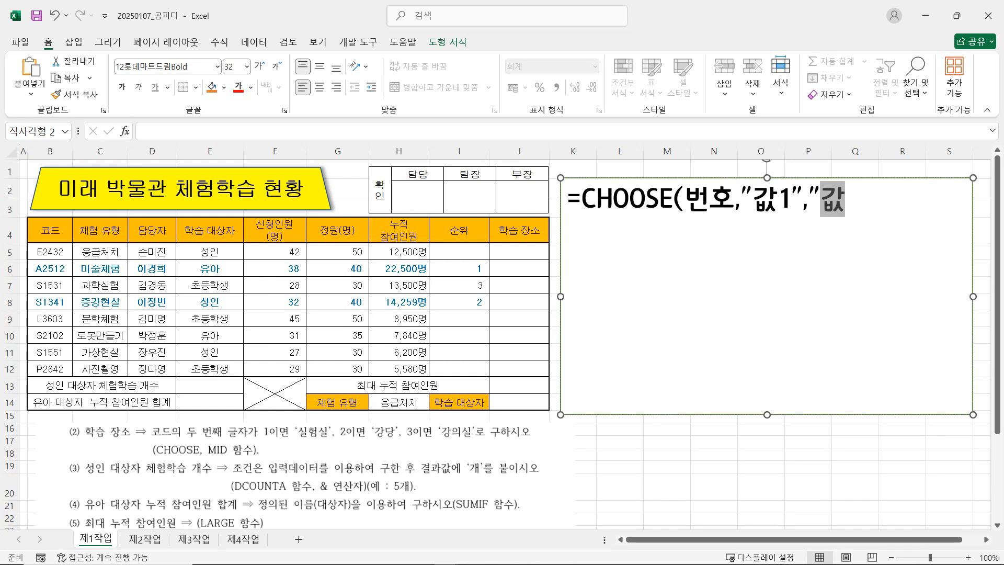
{"action": "type", "text": "2\""}
{"action": "type", "text": ","}
{"action": "type", "text": "\"ㄱㅏㅂㅅ"}
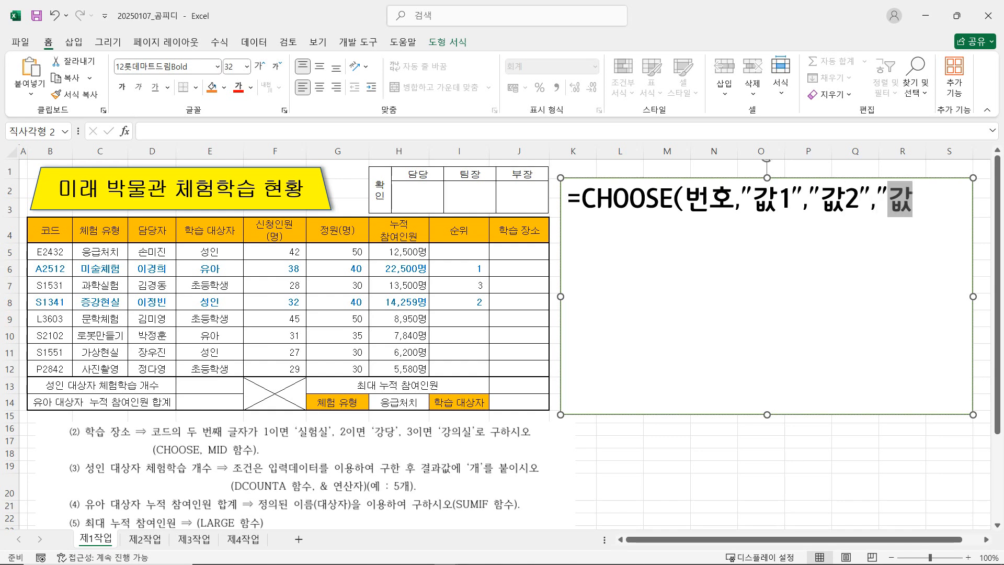
{"action": "type", "text": "3\".."}
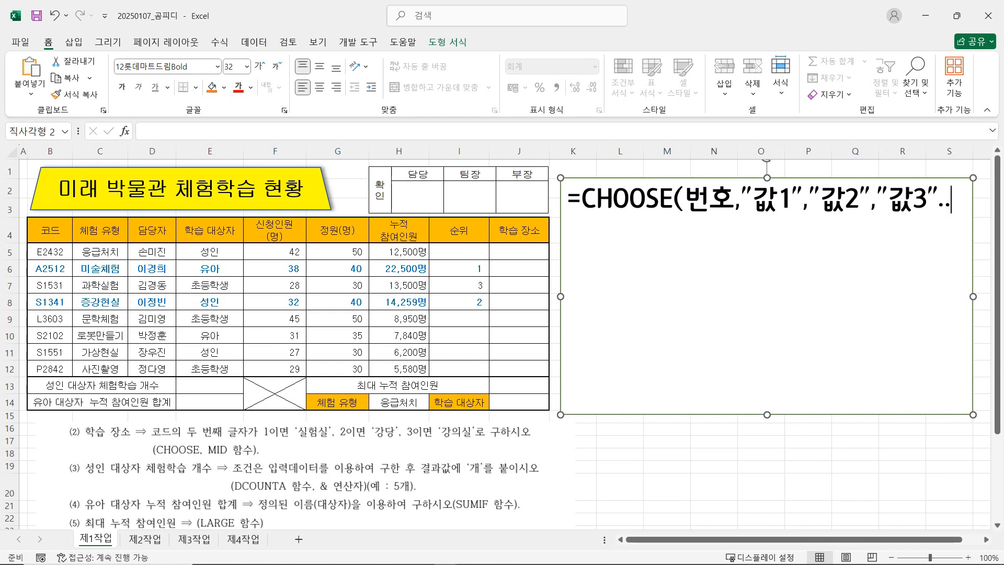
{"action": "type", "text": ")"}
Move the rectangle holding the CHOOSE syntax note down so the cells in rows 1 to 3 above it are free
{"action": "left_click_drag", "start_coordinate": [831, 178], "coordinate": [838, 231]}
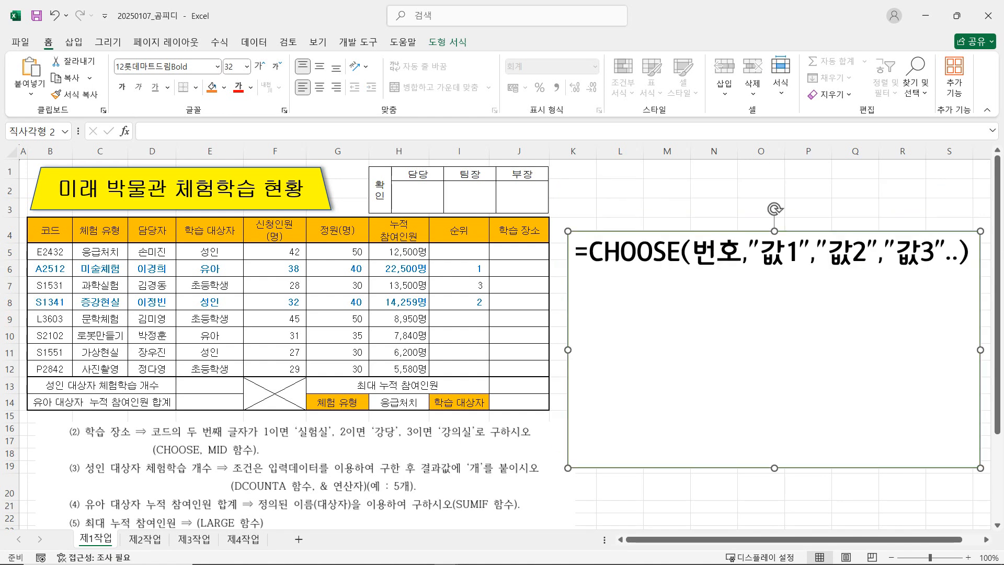
Enter the example formula =CHOOSE(1,"일요일","월요일") in cell L3
{"action": "left_click", "coordinate": [640, 210]}
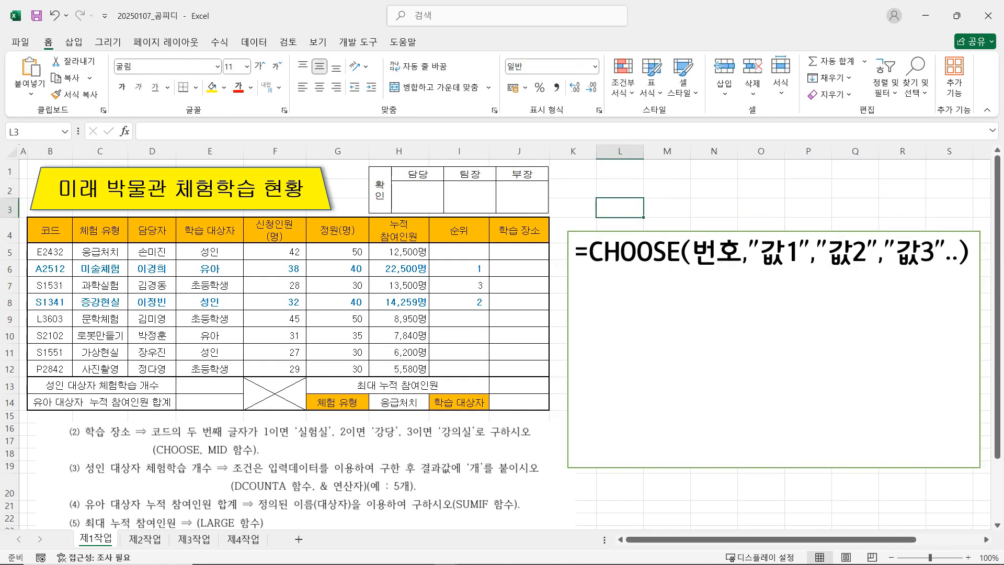
{"action": "type", "text": "=CHOOSE("}
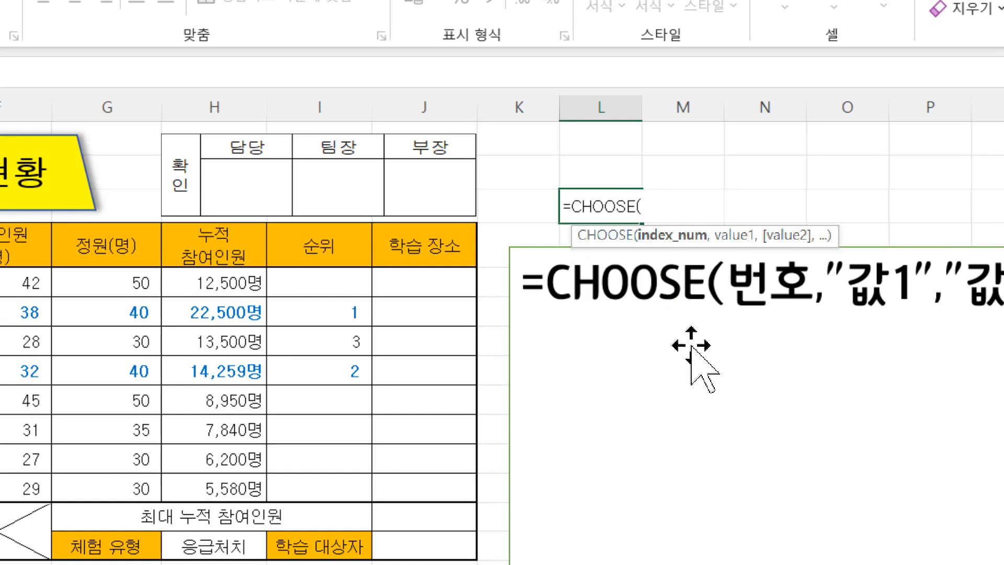
{"action": "type", "text": "1,\"일요"}
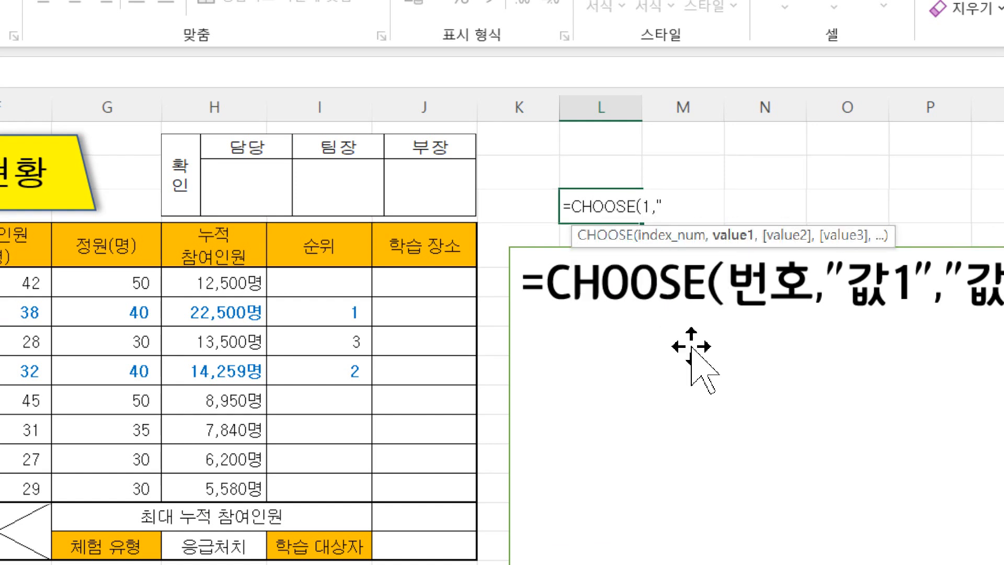
{"action": "type", "text": "일"}
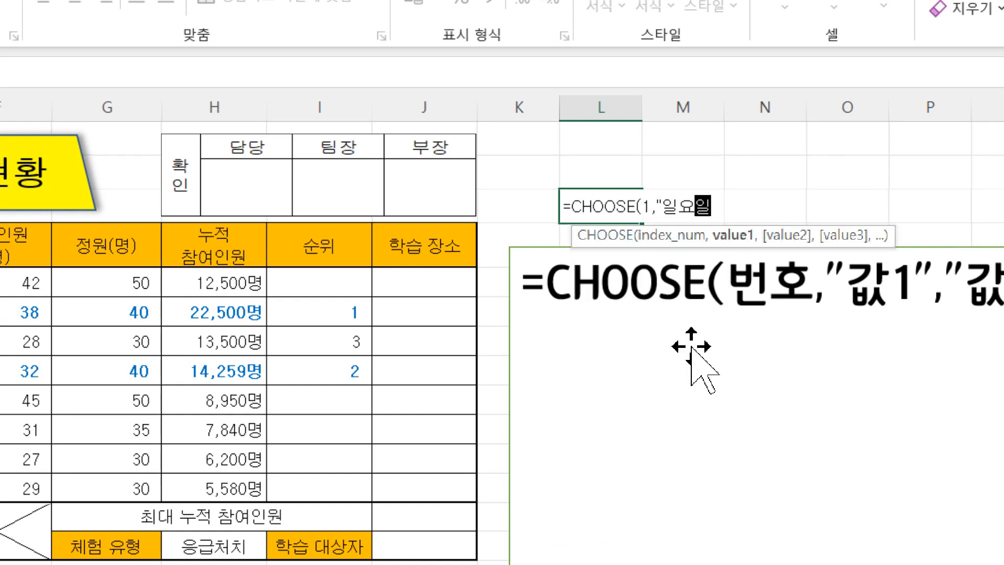
{"action": "type", "text": "\",\"월요일\""}
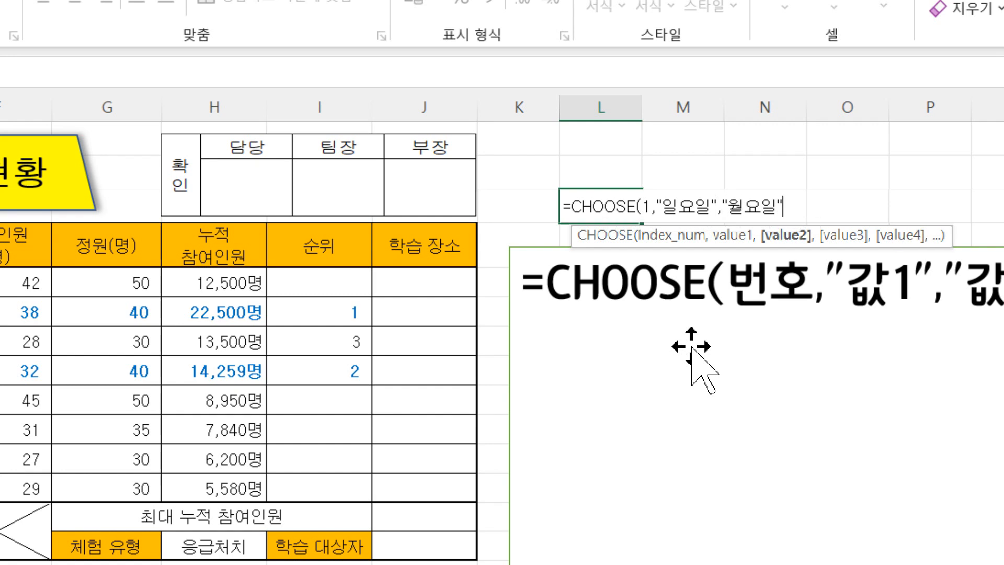
{"action": "key", "text": "Return"}
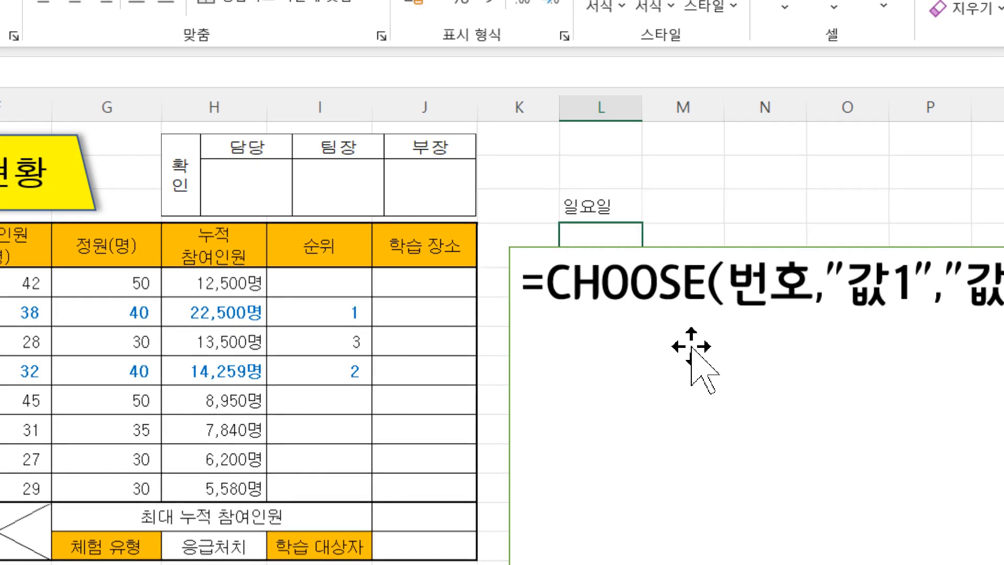
Review the example CHOOSE formula in L3 and clear the cell
{"action": "double_click", "coordinate": [615, 208]}
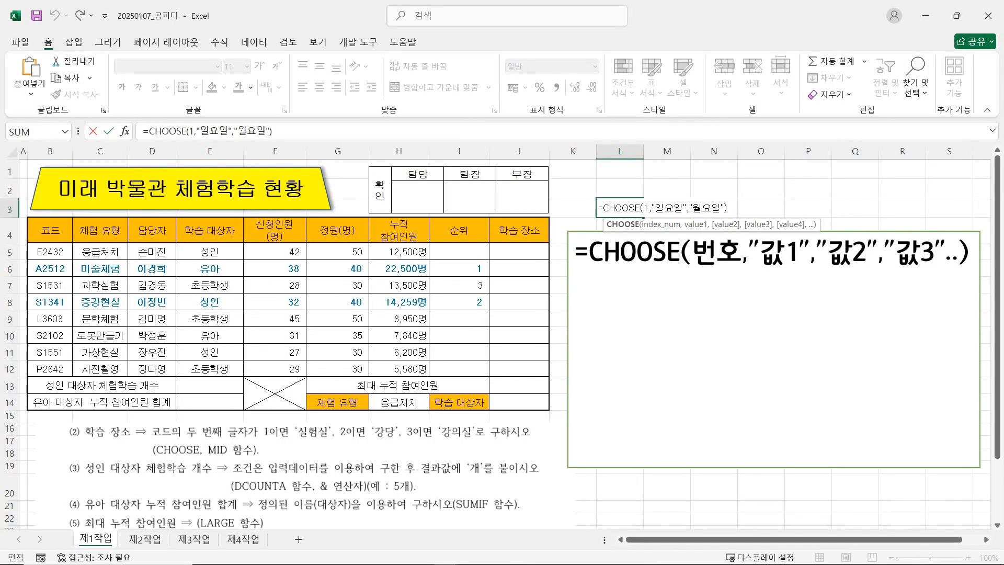
{"action": "key", "text": "ctrl+Return"}
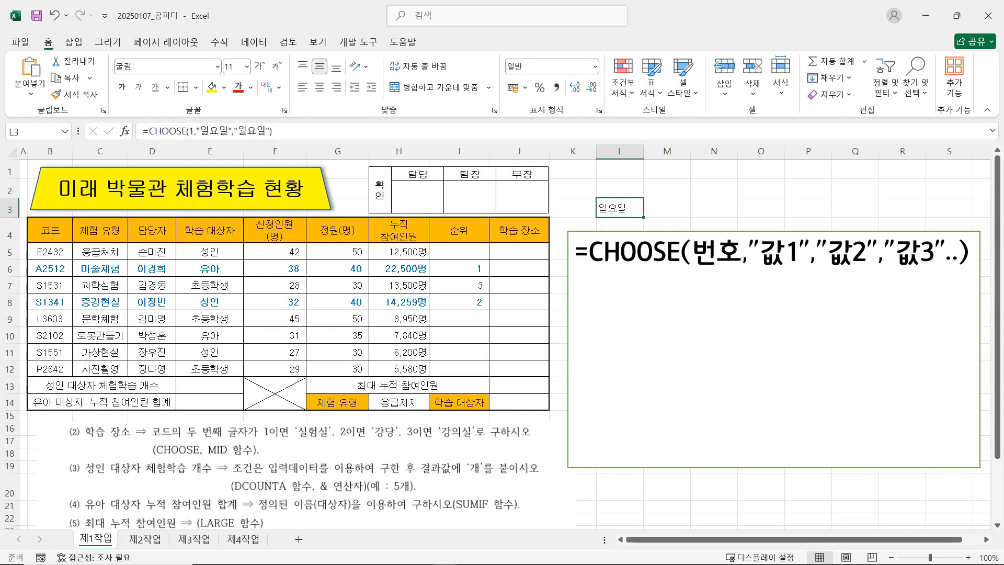
{"action": "key", "text": "Delete"}
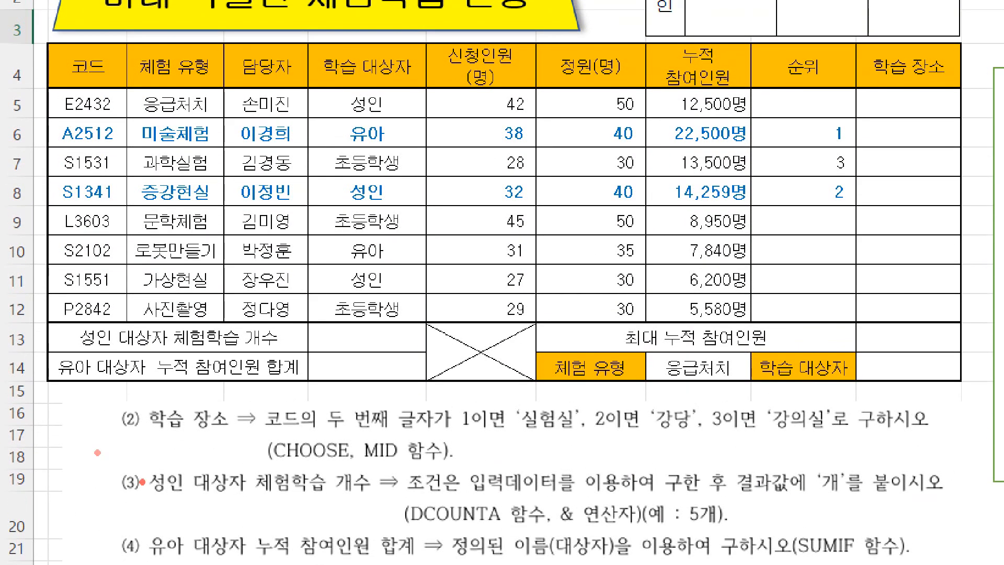
{"action": "left_click_drag", "start_coordinate": [257, 434], "coordinate": [506, 441]}
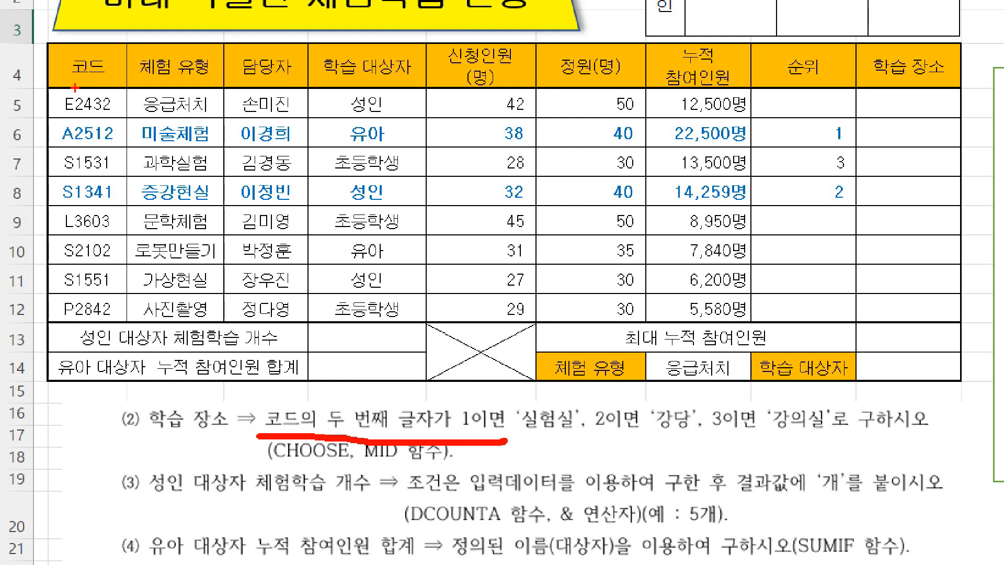
{"action": "left_click_drag", "start_coordinate": [73, 88], "coordinate": [88, 333]}
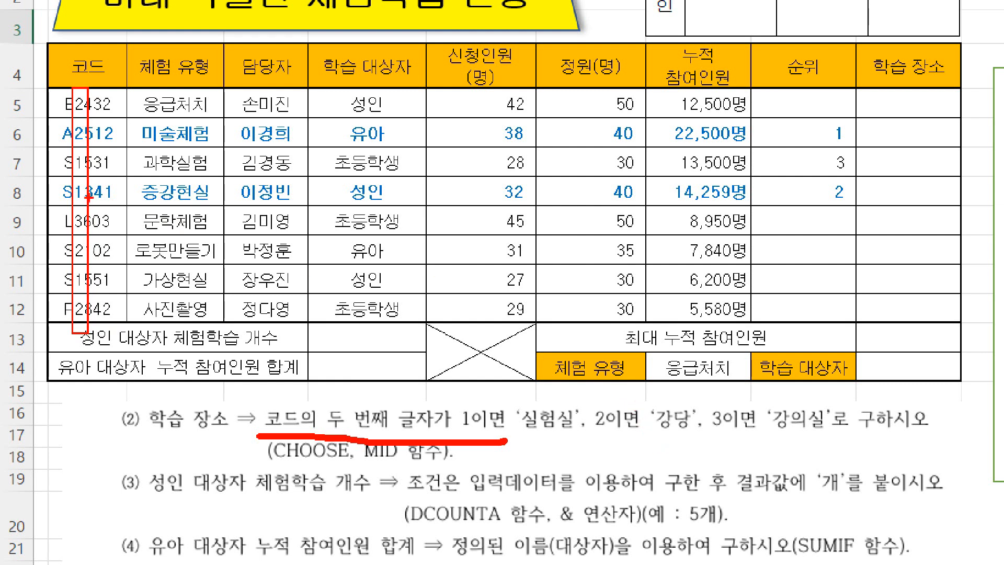
{"action": "left_click_drag", "start_coordinate": [74, 146], "coordinate": [82, 146]}
{"action": "key", "text": "Escape"}
{"action": "key", "text": "ctrl+1"}
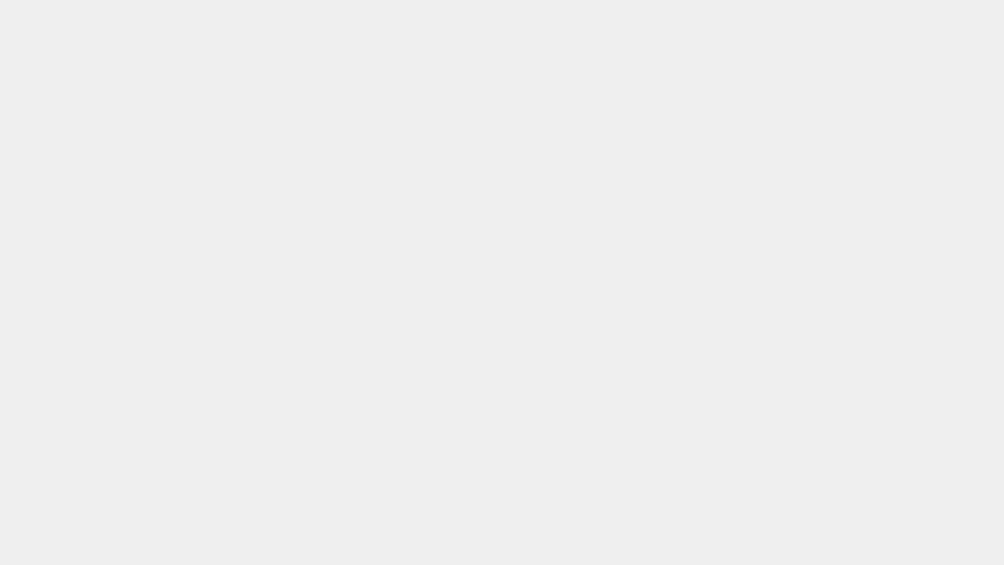
{"action": "key", "text": "Escape"}
Color the word 번호 in the CHOOSE syntax note red
{"action": "left_click_drag", "start_coordinate": [692, 253], "coordinate": [741, 253]}
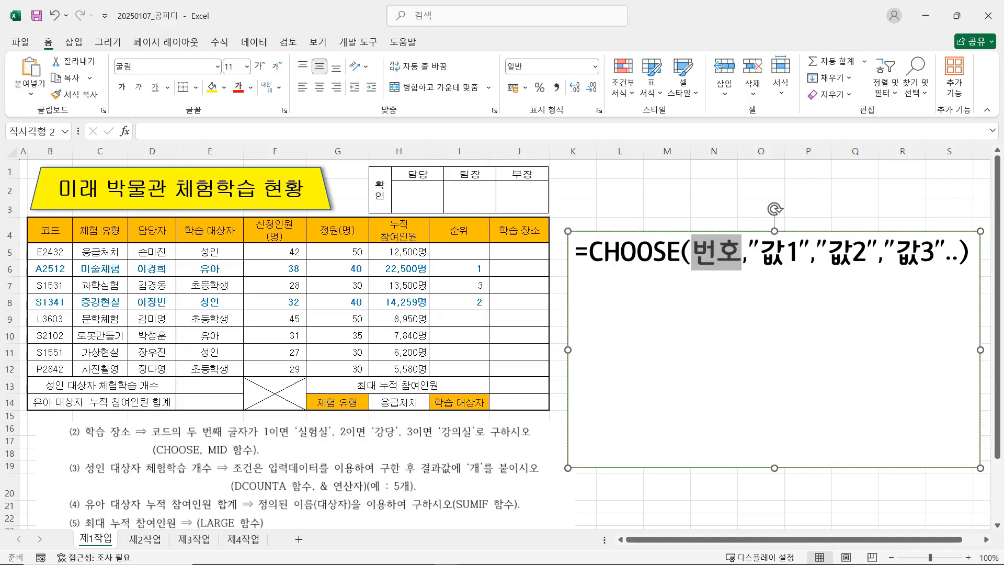
{"action": "left_click", "coordinate": [238, 87]}
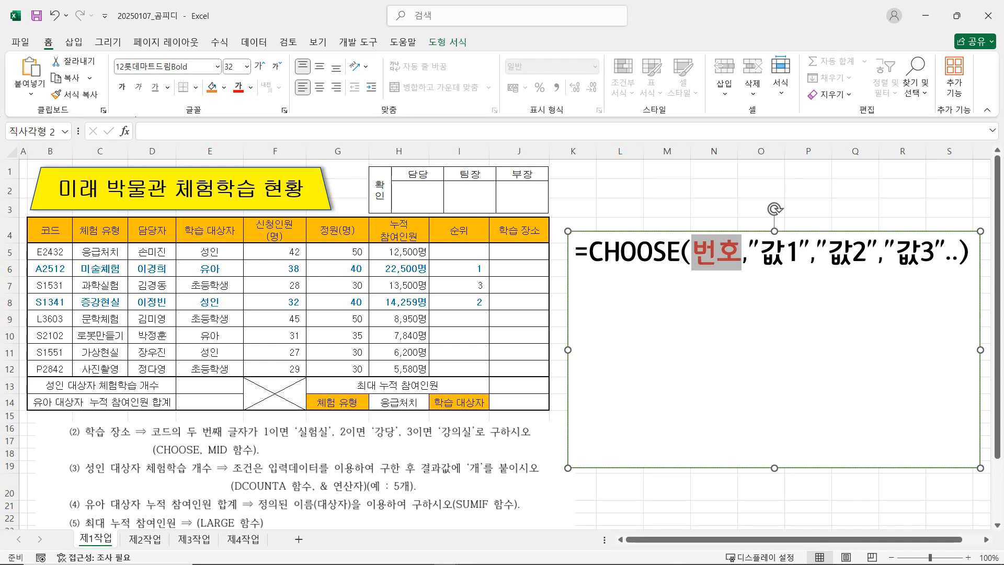
Add a second line, =MID(셀,위치,개수), below the CHOOSE syntax in the rectangle
{"action": "left_click", "coordinate": [969, 253]}
{"action": "key", "text": "Left"}
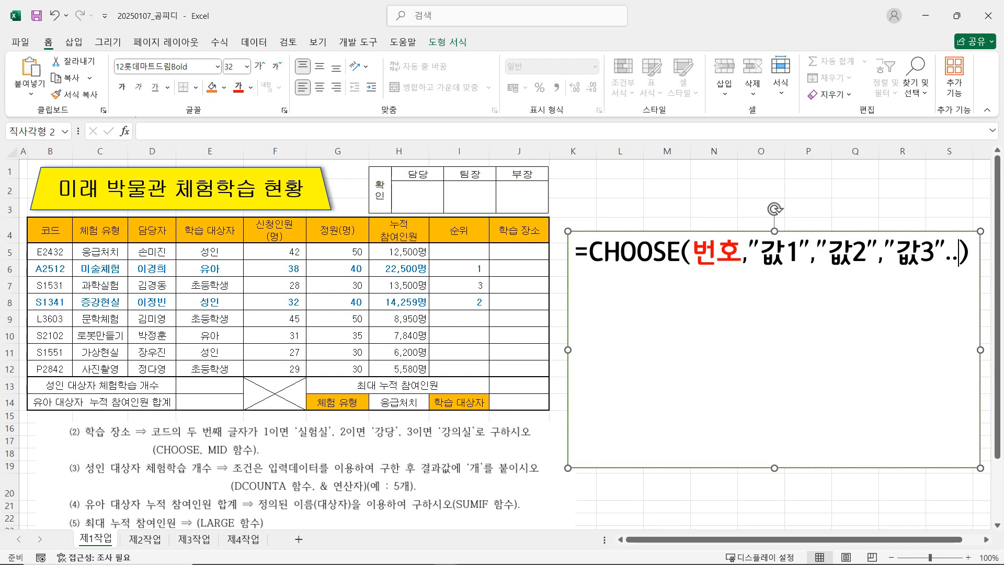
{"action": "key", "text": "Return"}
{"action": "type", "text": "=MID("}
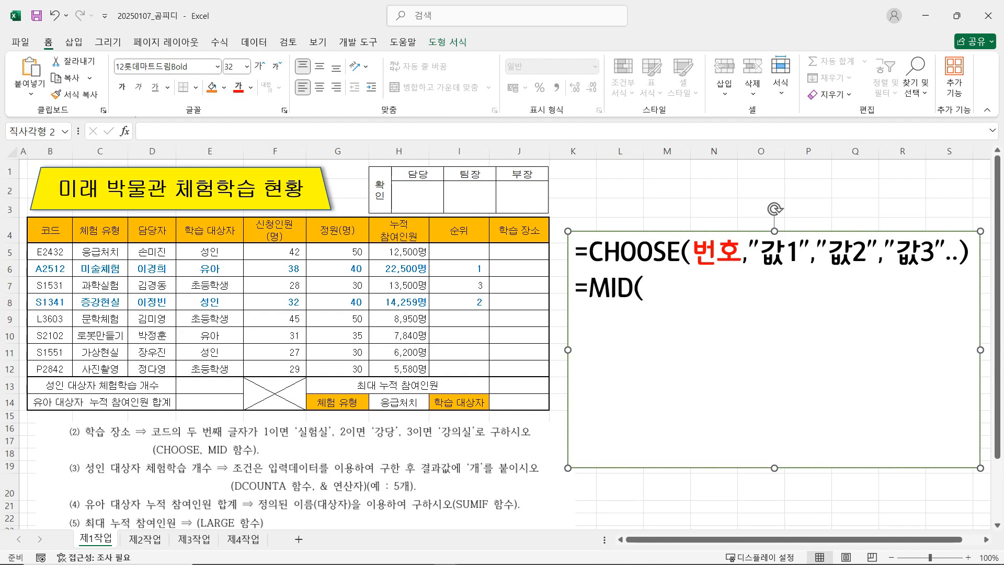
{"action": "type", "text": "T"}
{"action": "key", "text": "BackSpace"}
{"action": "type", "text": "세"}
{"action": "type", "text": "셀,"}
{"action": "type", "text": "위"}
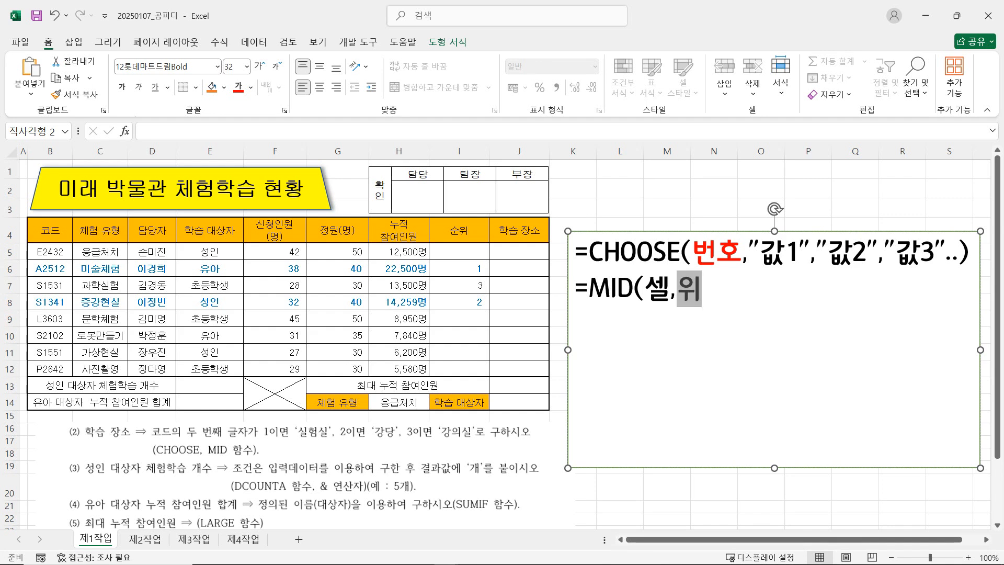
{"action": "type", "text": "치,"}
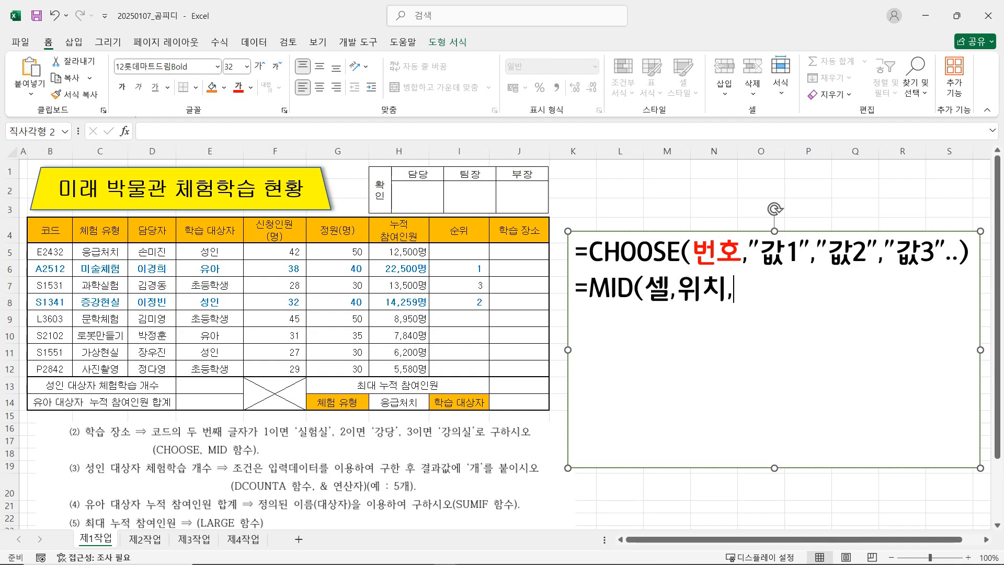
{"action": "type", "text": "개수"}
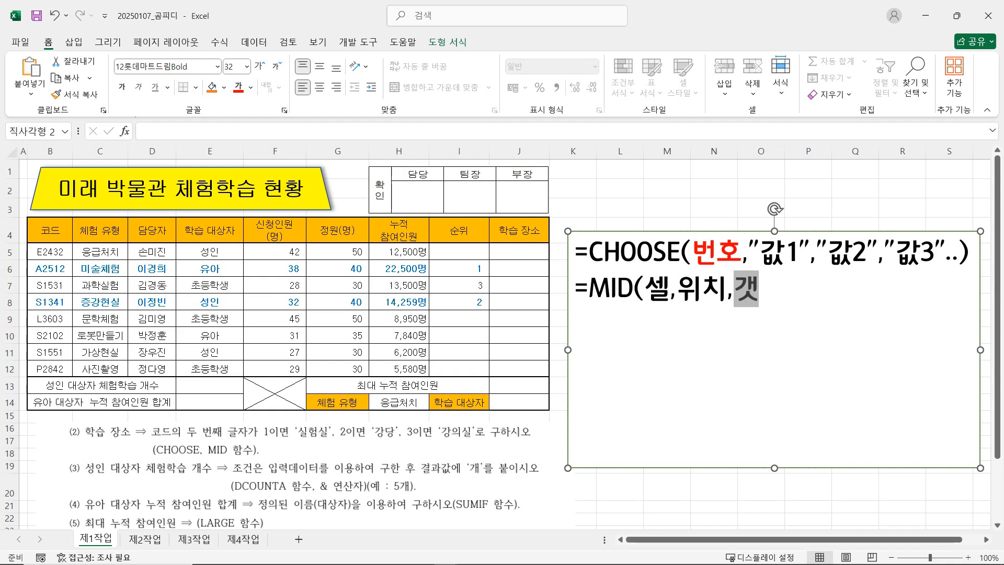
{"action": "type", "text": ")"}
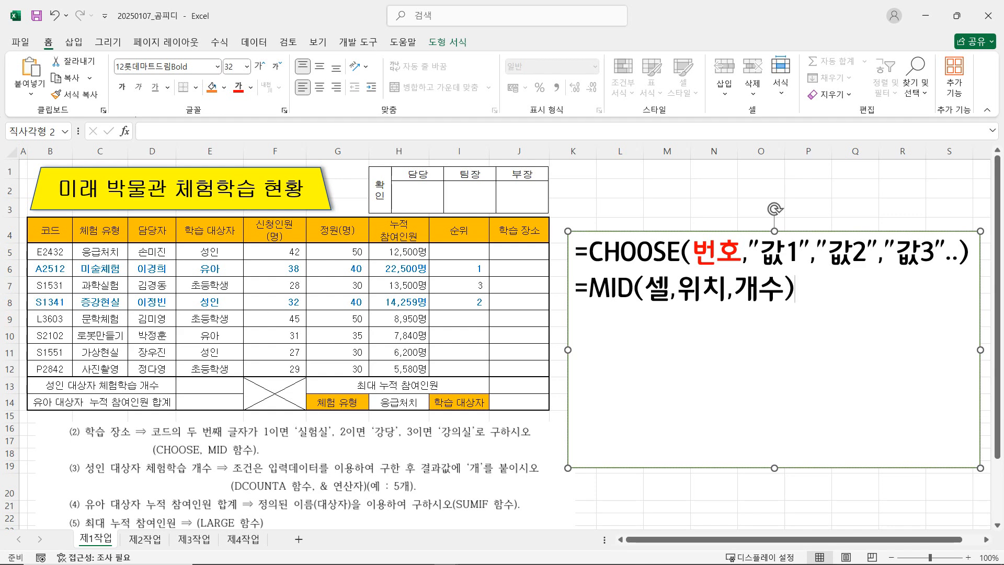
Change the last MID argument in the note to 글자수 and select the MID expression without its equals sign
{"action": "left_click_drag", "start_coordinate": [734, 288], "coordinate": [758, 288]}
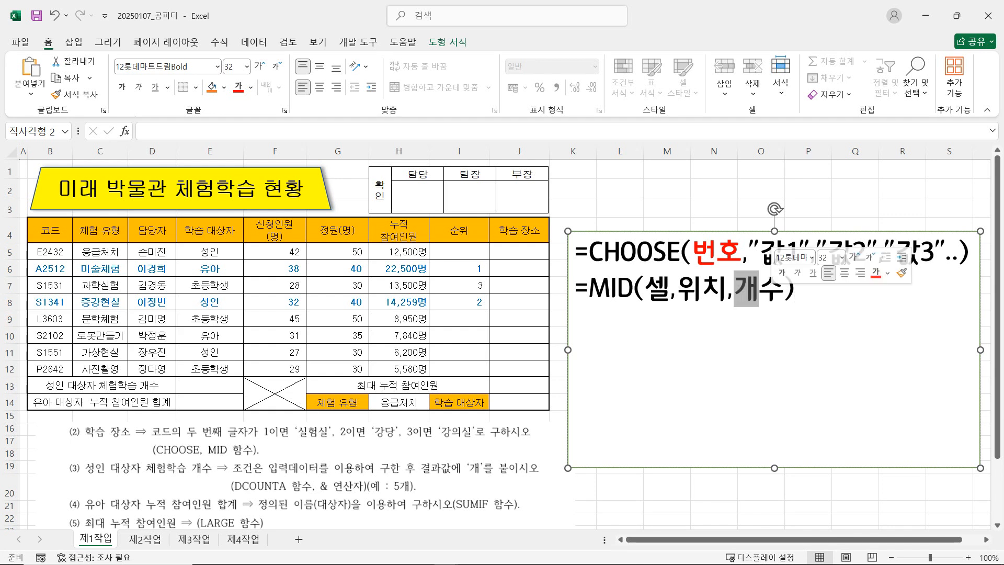
{"action": "type", "text": "글자"}
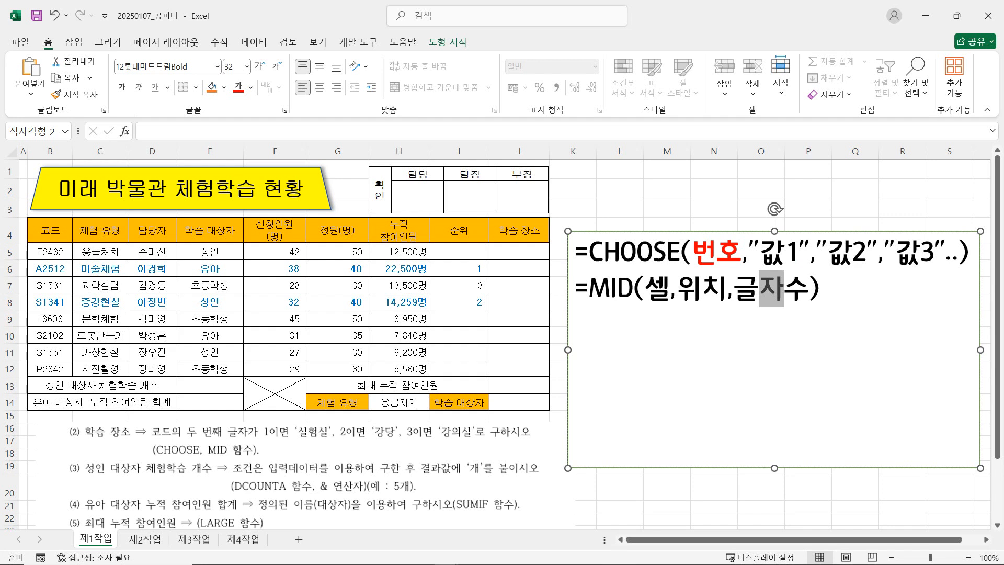
{"action": "key", "text": "Right"}
{"action": "left_click_drag", "start_coordinate": [589, 288], "coordinate": [819, 289]}
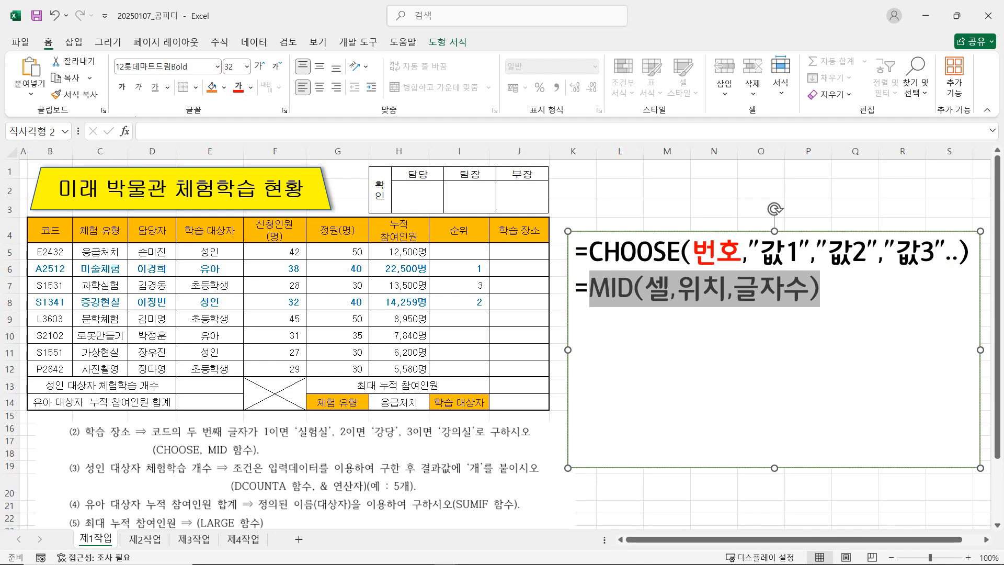
Start the 학습 장소 formula in cell J5 with =CHOOSE(
{"action": "left_click", "coordinate": [519, 252]}
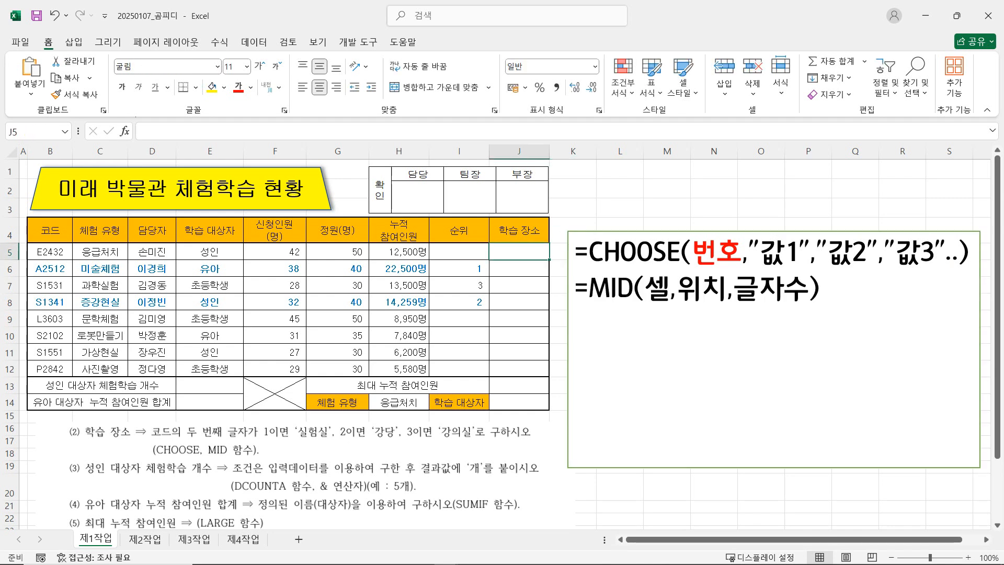
{"action": "type", "text": "="}
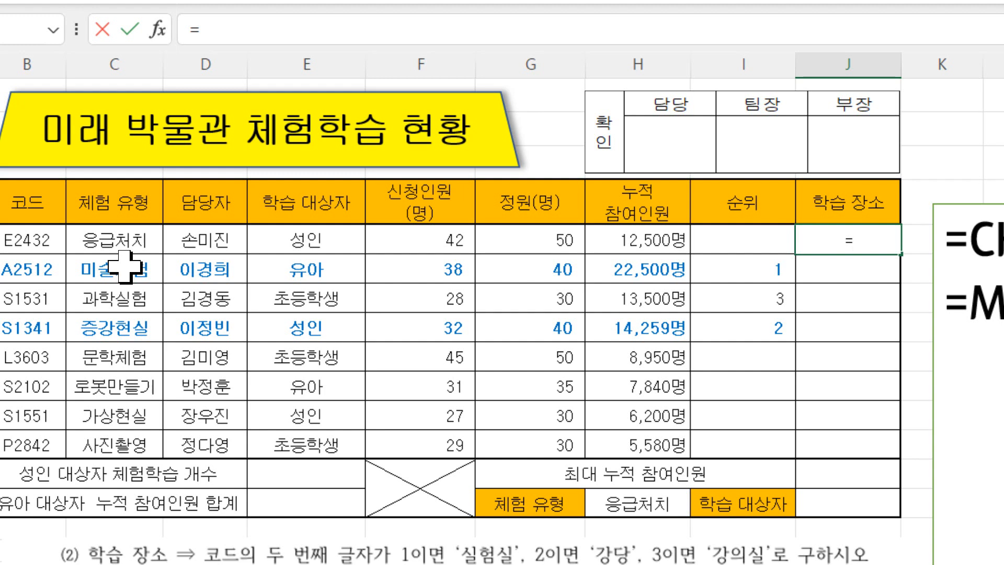
{"action": "type", "text": "ㅊ"}
{"action": "key", "text": "BackSpace"}
{"action": "type", "text": "CH"}
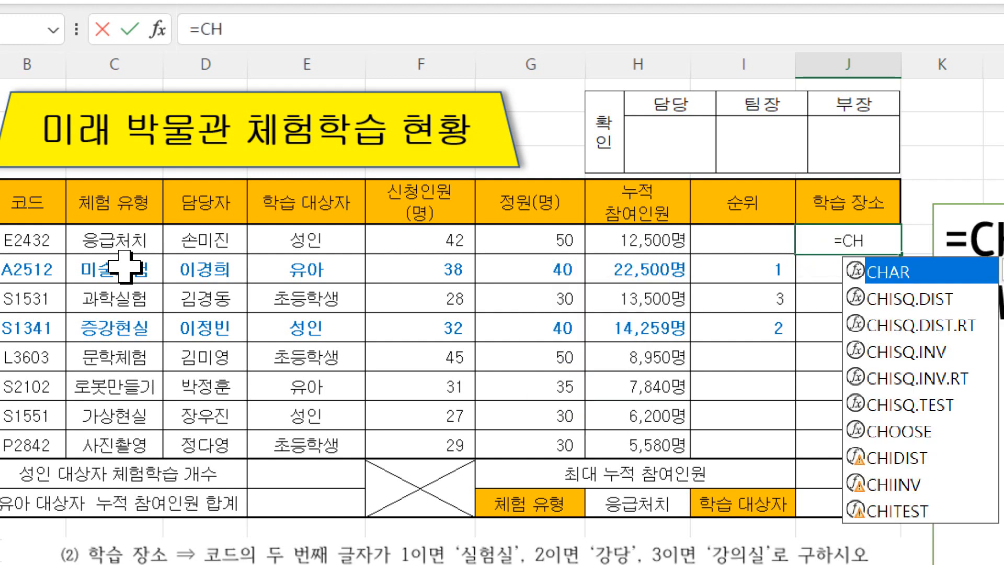
{"action": "type", "text": "OOSE("}
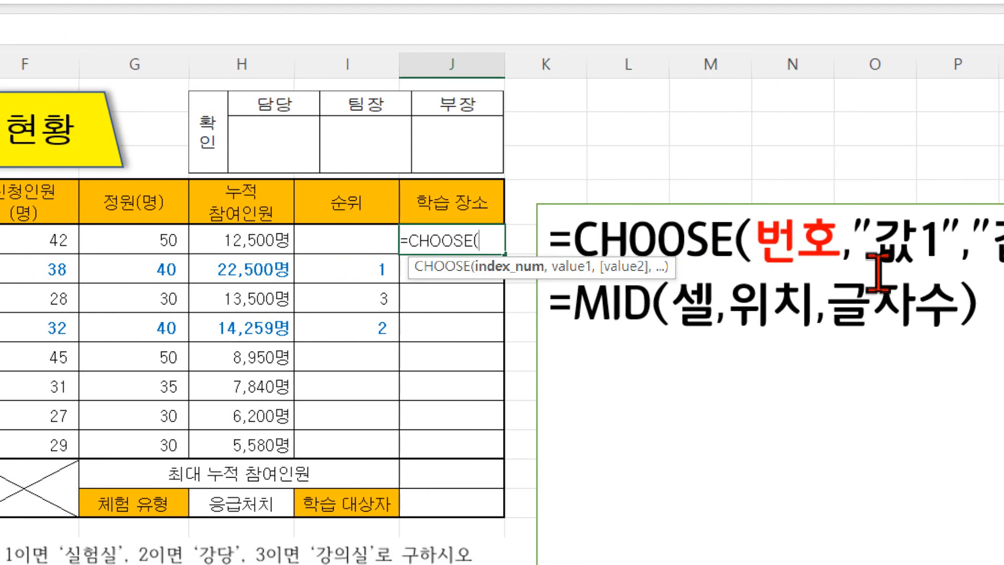
Enter MID(B5,2,1) as the index number of the CHOOSE formula in J5, followed by a comma
{"action": "type", "text": "MID("}
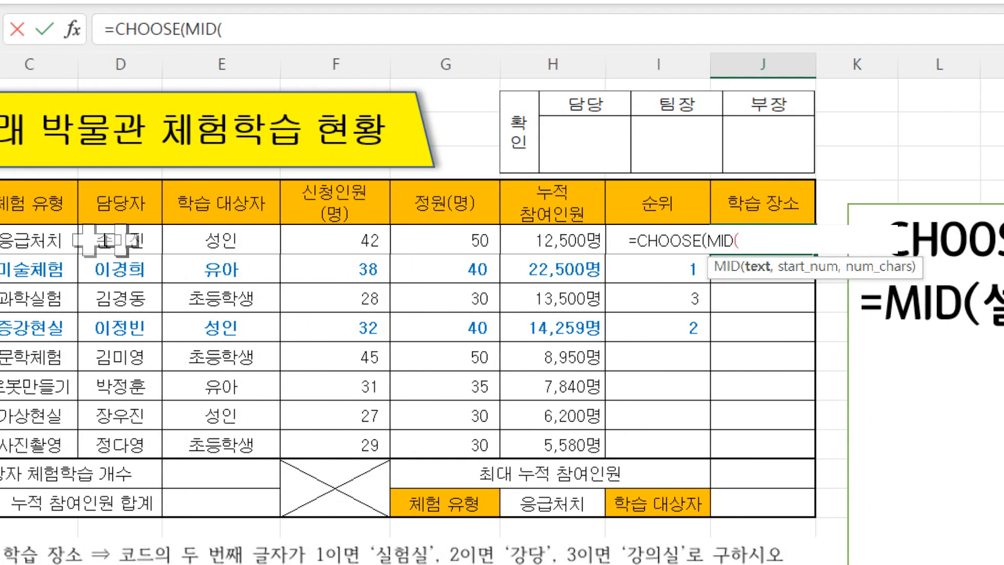
{"action": "left_click", "coordinate": [78, 240]}
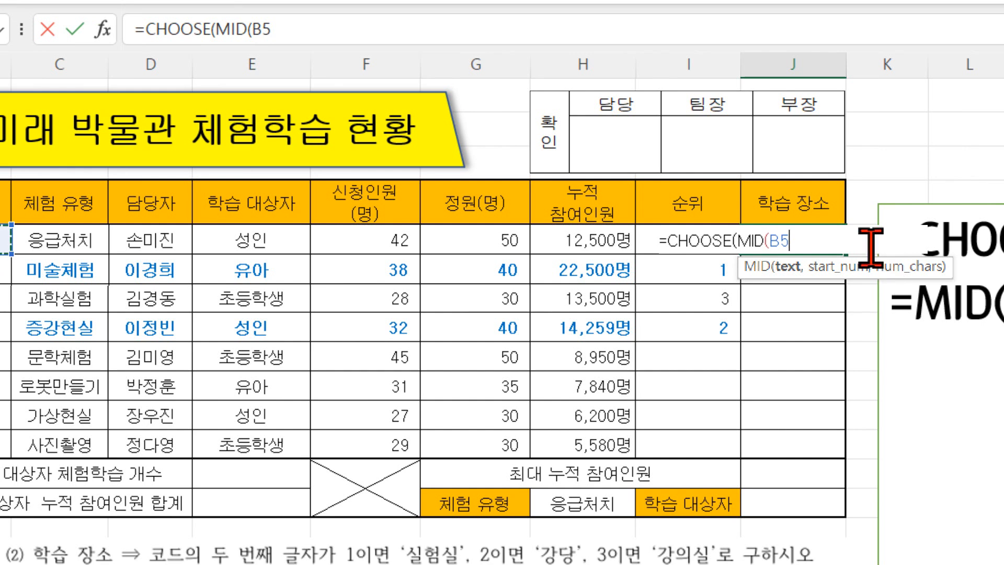
{"action": "type", "text": ","}
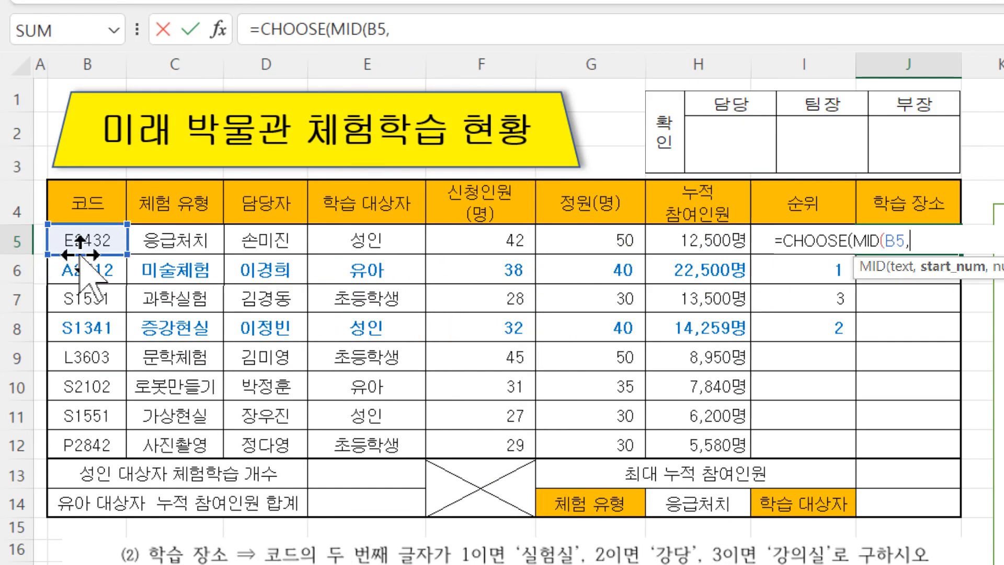
{"action": "type", "text": "2"}
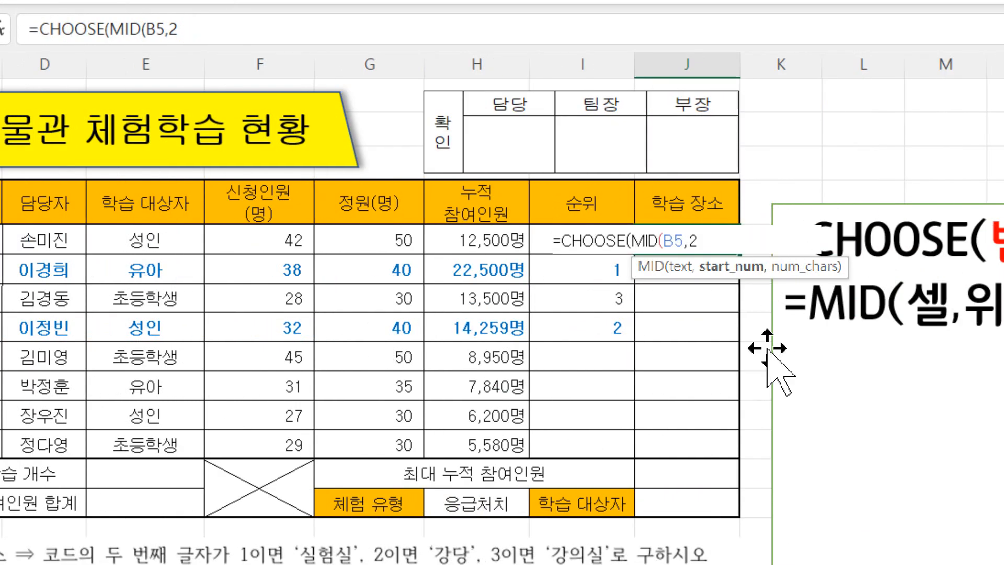
{"action": "type", "text": ",1"}
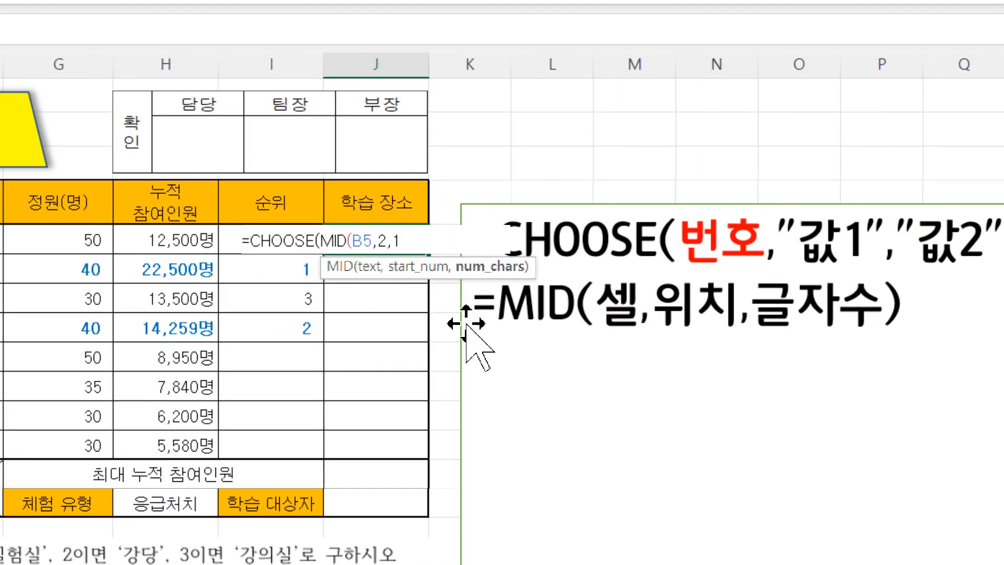
{"action": "type", "text": ")"}
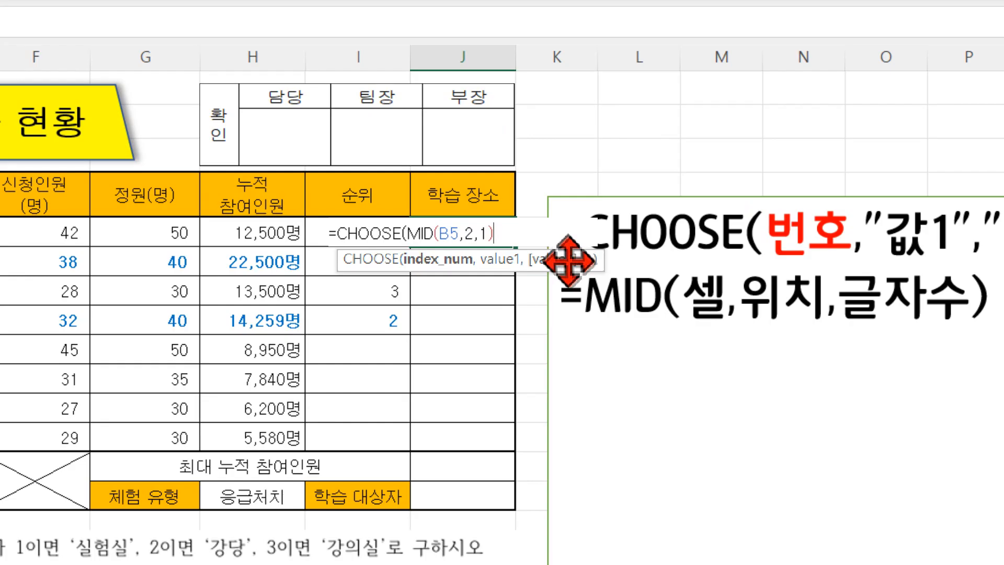
{"action": "type", "text": ","}
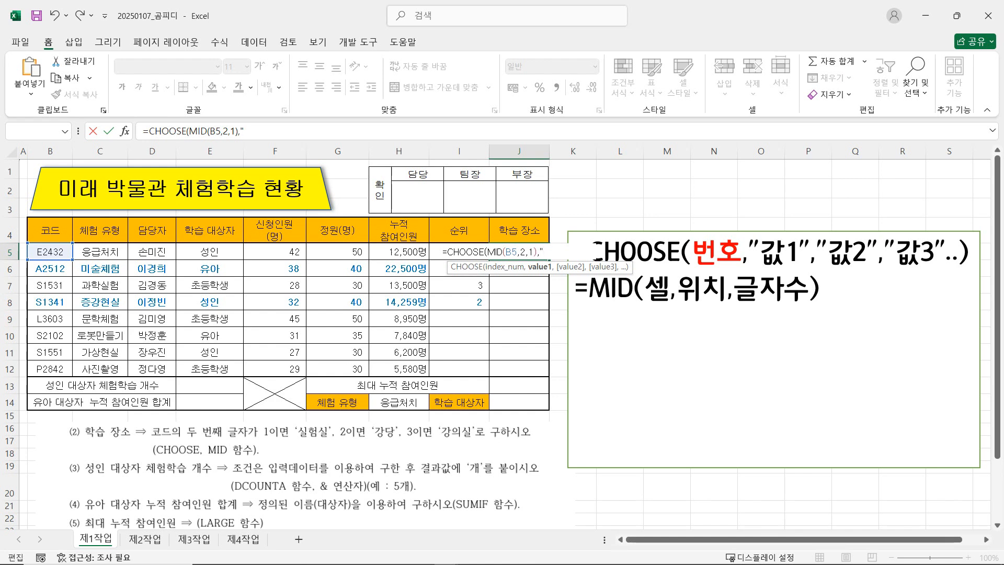
Complete the J5 CHOOSE formula with the values "실험실","강당","강의실", close its parenthesis and commit it
{"action": "type", "text": "\"실험ㅅ"}
{"action": "type", "text": "\","}
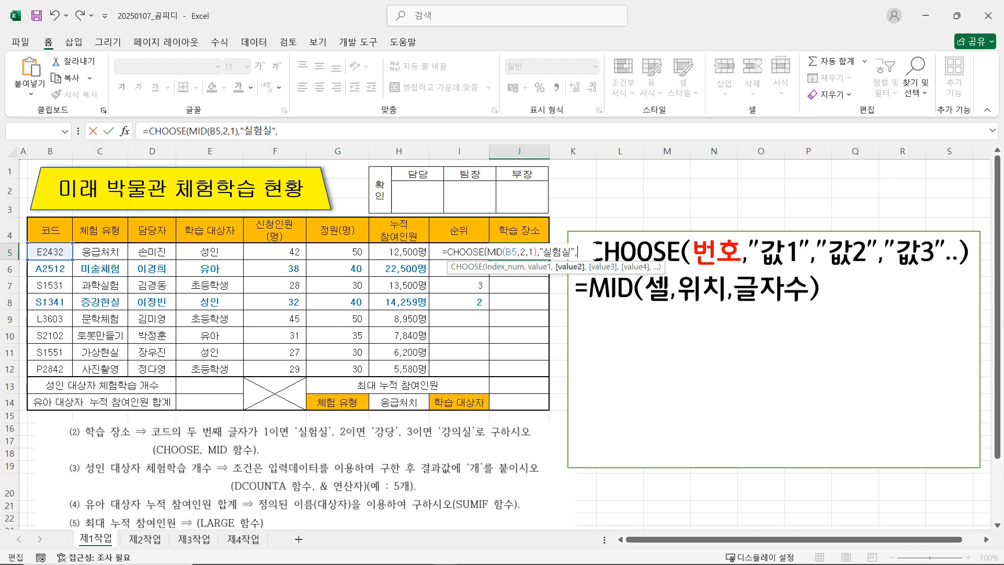
{"action": "type", "text": "\"강당\",\"강의실\""}
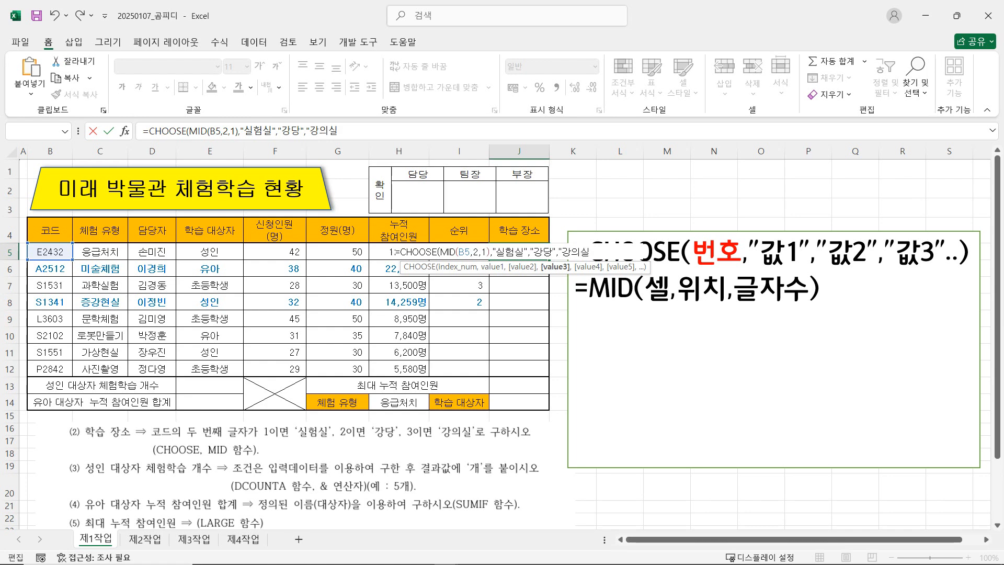
{"action": "type", "text": ")"}
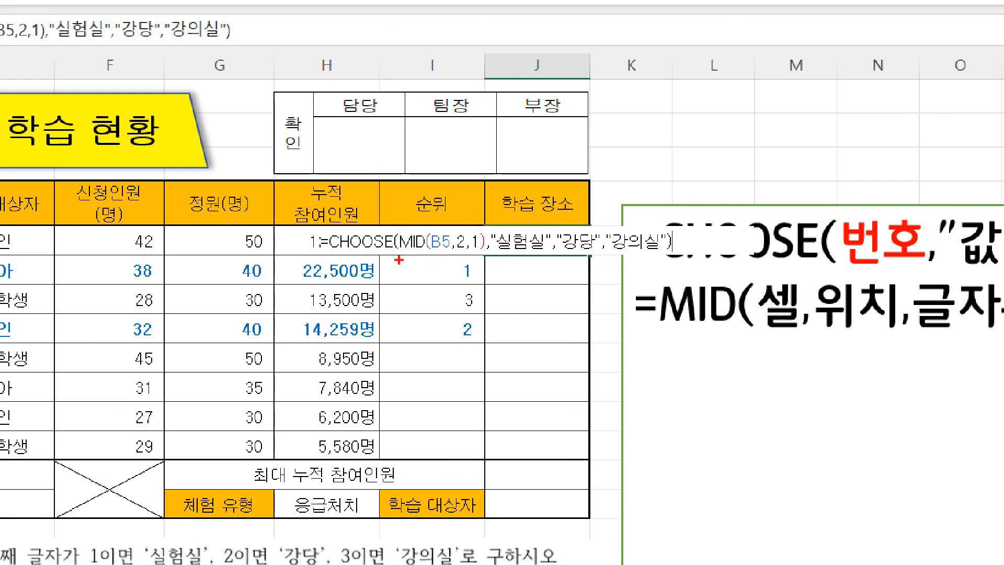
{"action": "mouse_move", "coordinate": [396, 256]}
{"action": "left_mouse_down"}
{"action": "mouse_move", "coordinate": [485, 255]}
{"action": "mouse_move", "coordinate": [524, 268]}
{"action": "left_mouse_up"}
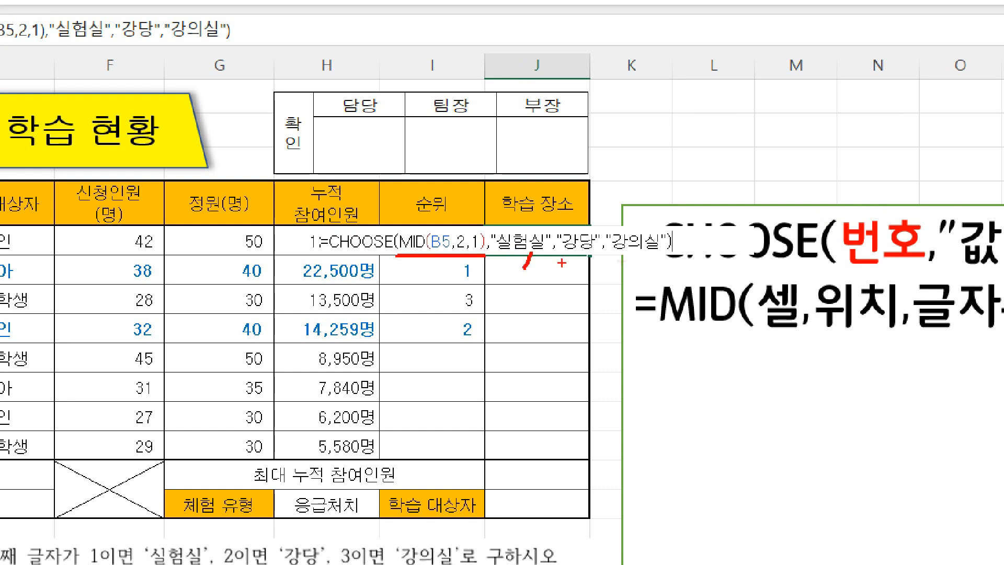
{"action": "mouse_move", "coordinate": [581, 252]}
{"action": "left_mouse_down"}
{"action": "mouse_move", "coordinate": [653, 264]}
{"action": "mouse_move", "coordinate": [620, 278]}
{"action": "left_mouse_up"}
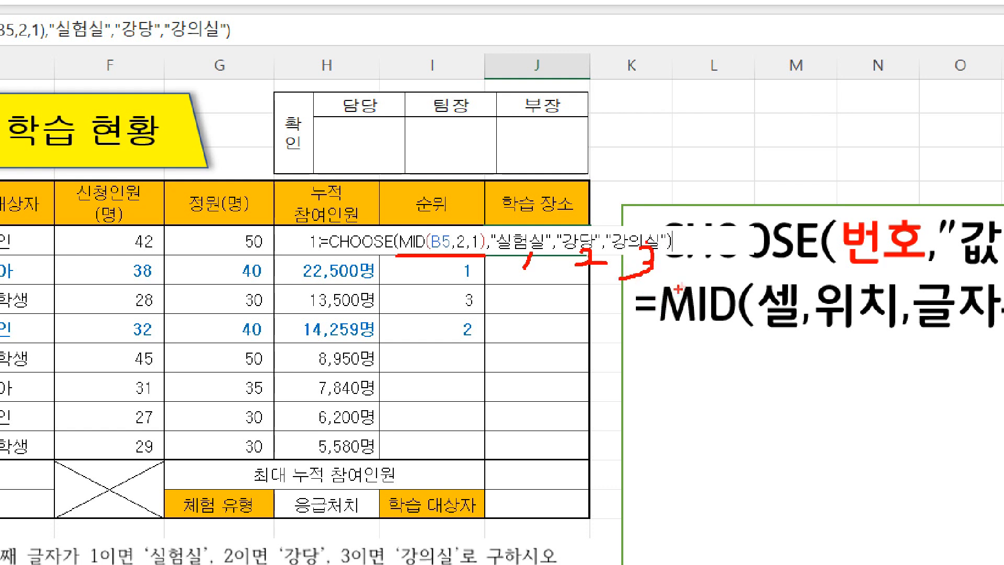
{"action": "key", "text": "Escape"}
{"action": "key", "text": "Return"}
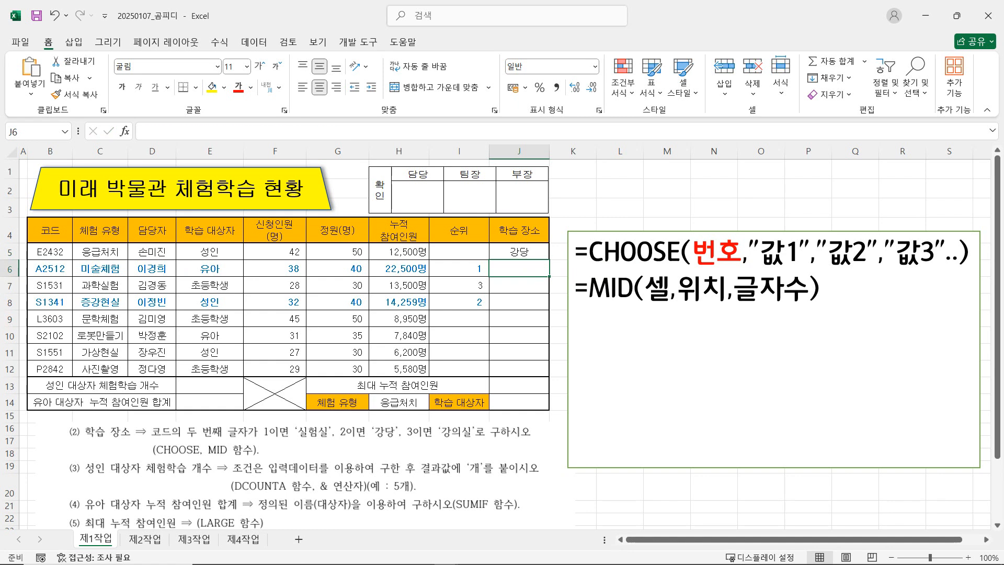
Fill the J5 formula down through J12 without formatting
{"action": "left_click", "coordinate": [519, 252]}
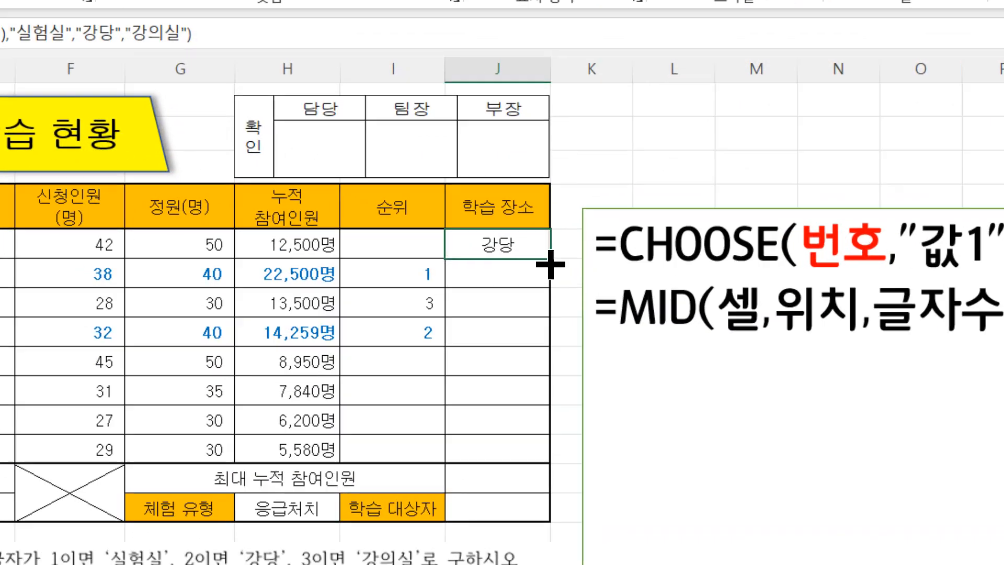
{"action": "left_click_drag", "start_coordinate": [550, 262], "coordinate": [537, 466]}
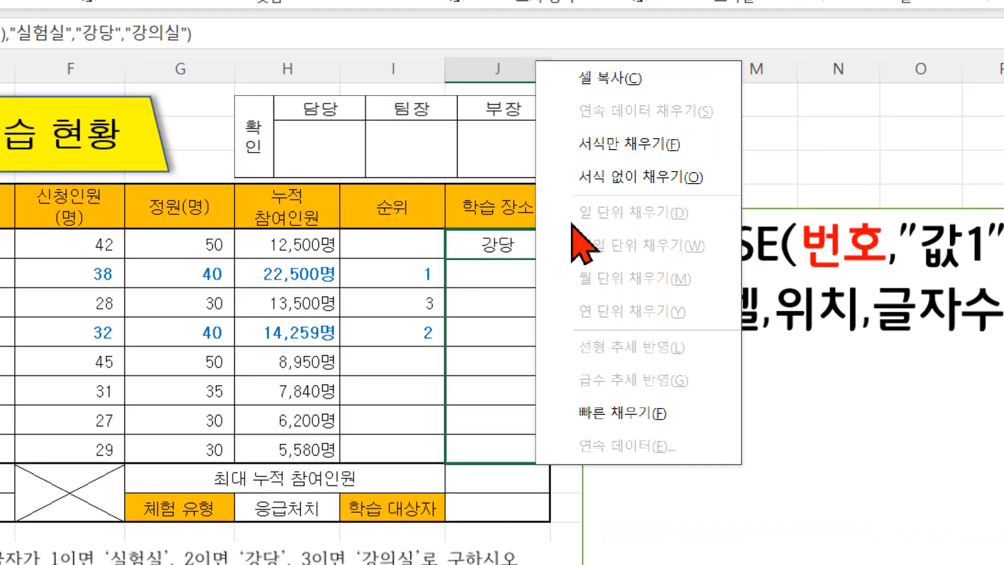
{"action": "left_click", "coordinate": [600, 177]}
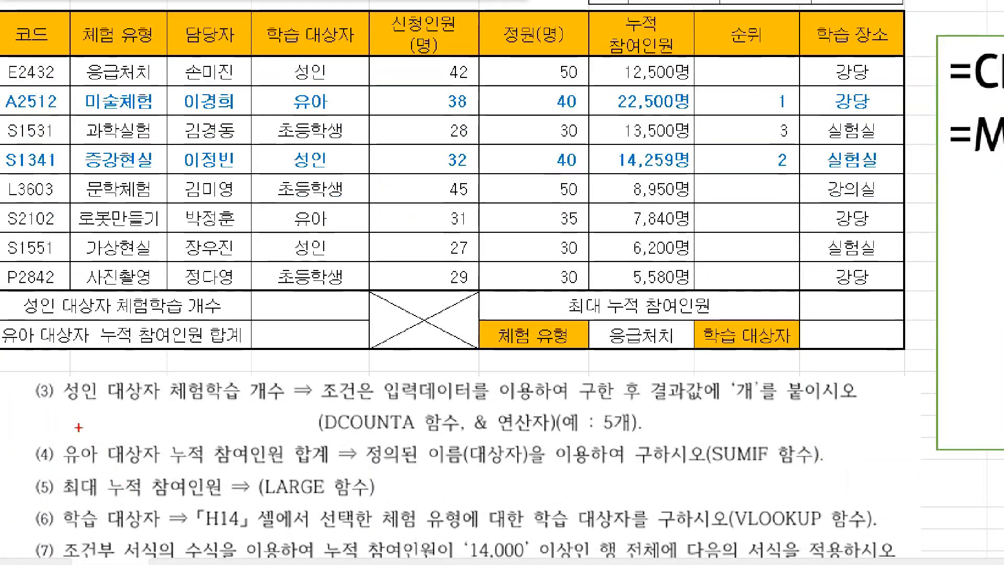
Read instruction (3) for the 성인 대상자 체험학습 개수 condition, the '개' suffix and the required DCOUNTA function
{"action": "left_click_drag", "start_coordinate": [69, 410], "coordinate": [294, 407]}
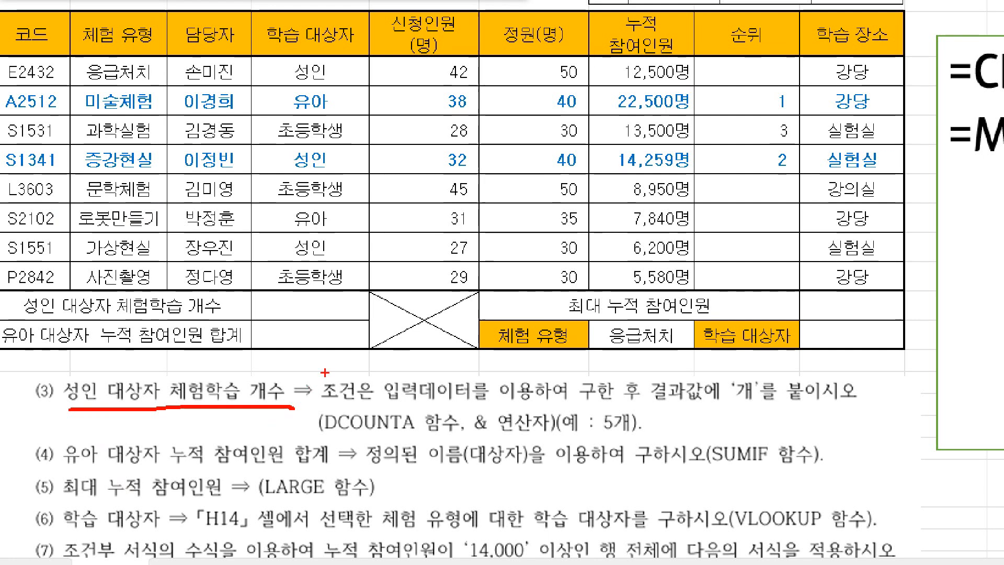
{"action": "mouse_move", "coordinate": [373, 404]}
{"action": "left_mouse_down"}
{"action": "mouse_move", "coordinate": [722, 401]}
{"action": "mouse_move", "coordinate": [797, 369]}
{"action": "mouse_move", "coordinate": [781, 413]}
{"action": "left_mouse_up"}
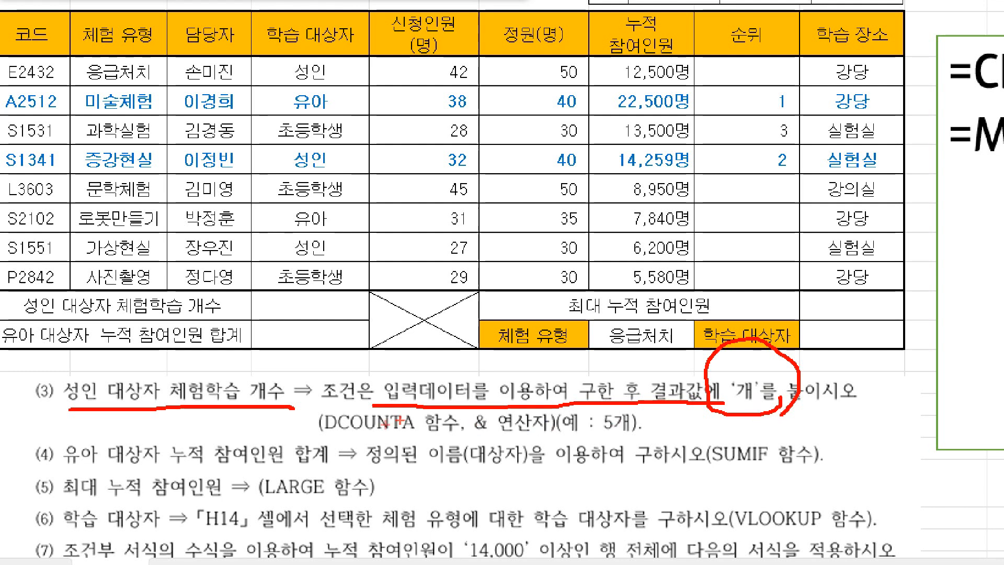
{"action": "left_click_drag", "start_coordinate": [319, 432], "coordinate": [553, 434]}
{"action": "key", "text": "Escape"}
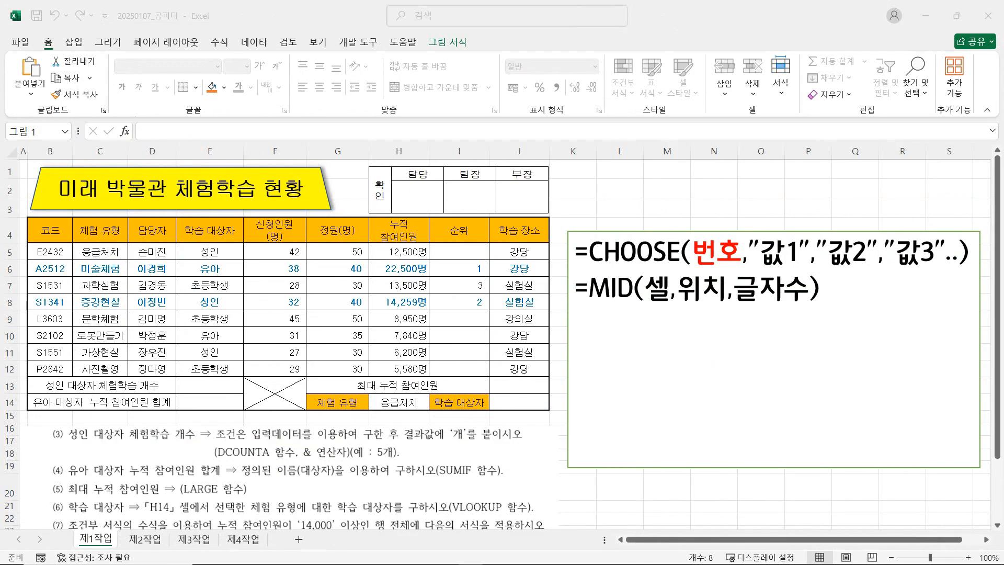
Examine the 학습 대상자 column for the 성인 entries that the 체험학습 개수 calculation has to count
{"action": "left_click", "coordinate": [209, 385]}
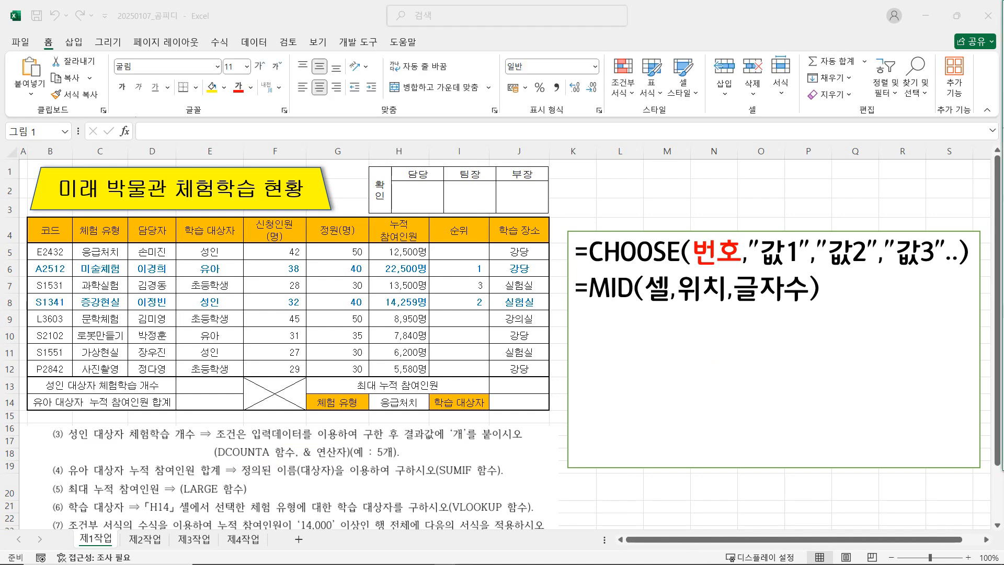
{"action": "key", "text": "ctrl+1"}
{"action": "left_click", "coordinate": [145, 357]}
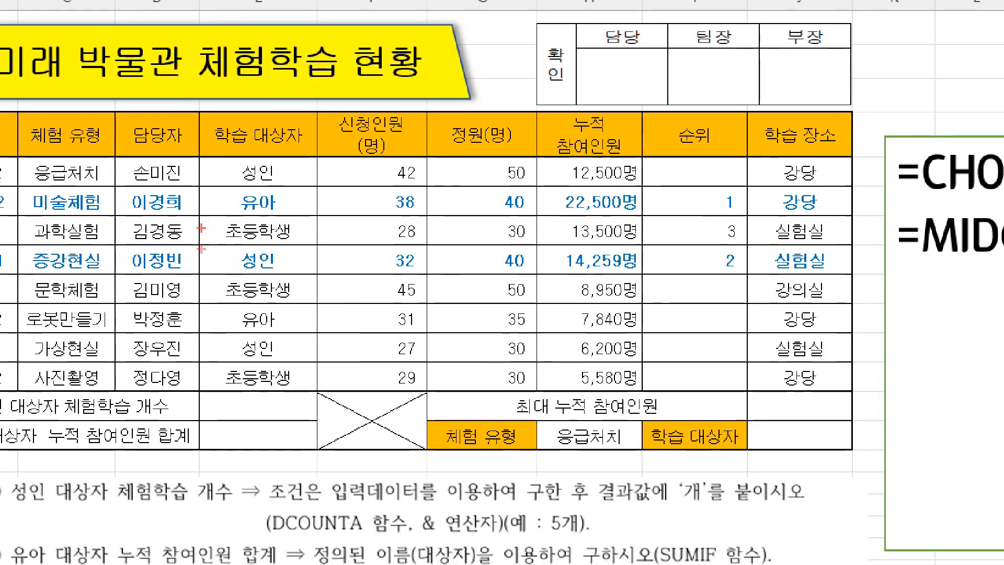
{"action": "mouse_move", "coordinate": [283, 181]}
{"action": "left_mouse_down"}
{"action": "mouse_move", "coordinate": [287, 139]}
{"action": "mouse_move", "coordinate": [296, 189]}
{"action": "left_mouse_up"}
{"action": "mouse_move", "coordinate": [294, 264]}
{"action": "left_mouse_down"}
{"action": "mouse_move", "coordinate": [227, 272]}
{"action": "mouse_move", "coordinate": [320, 291]}
{"action": "left_mouse_up"}
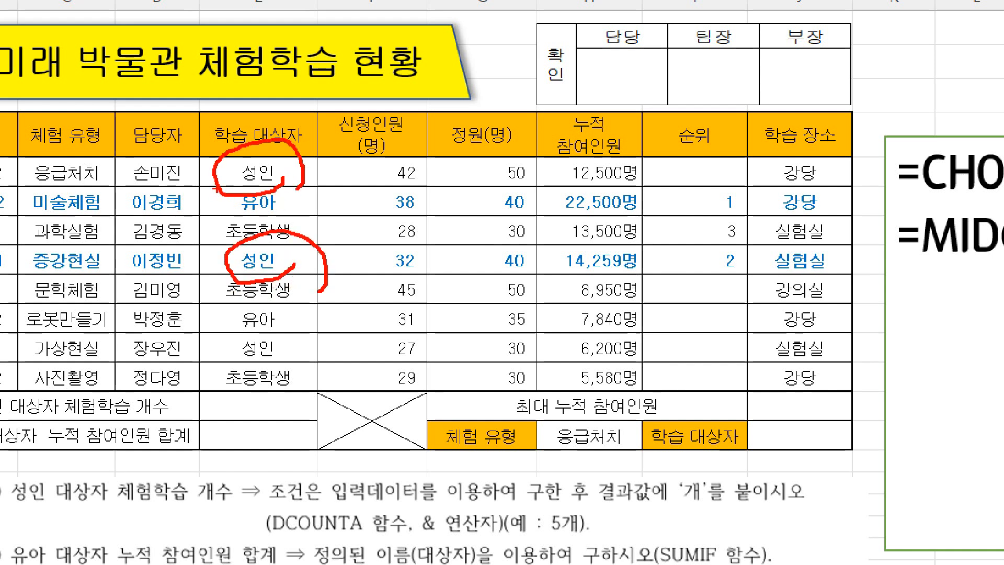
{"action": "left_click_drag", "start_coordinate": [201, 157], "coordinate": [217, 180]}
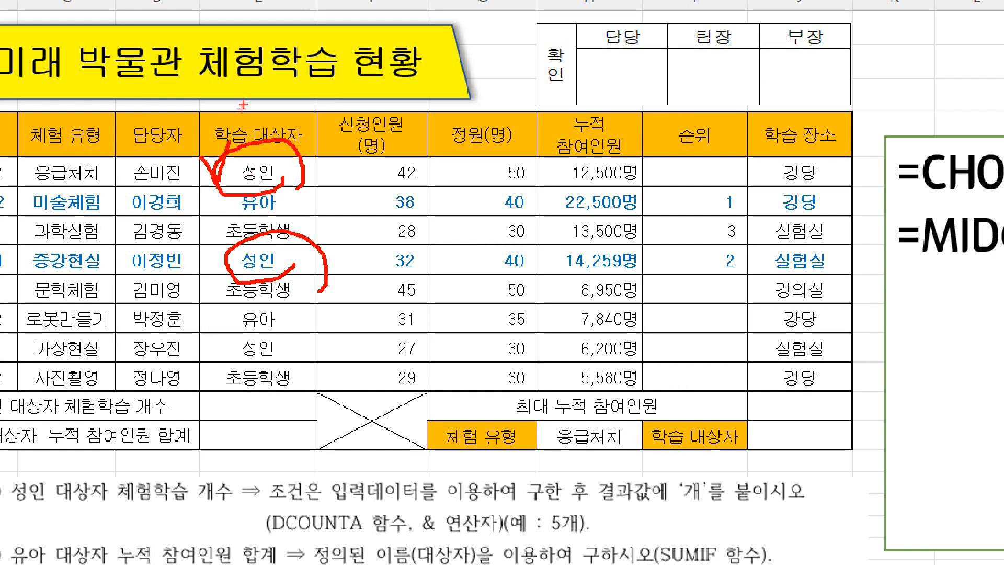
{"action": "mouse_move", "coordinate": [197, 245]}
{"action": "left_mouse_down"}
{"action": "mouse_move", "coordinate": [226, 265]}
{"action": "mouse_move", "coordinate": [250, 242]}
{"action": "left_mouse_up"}
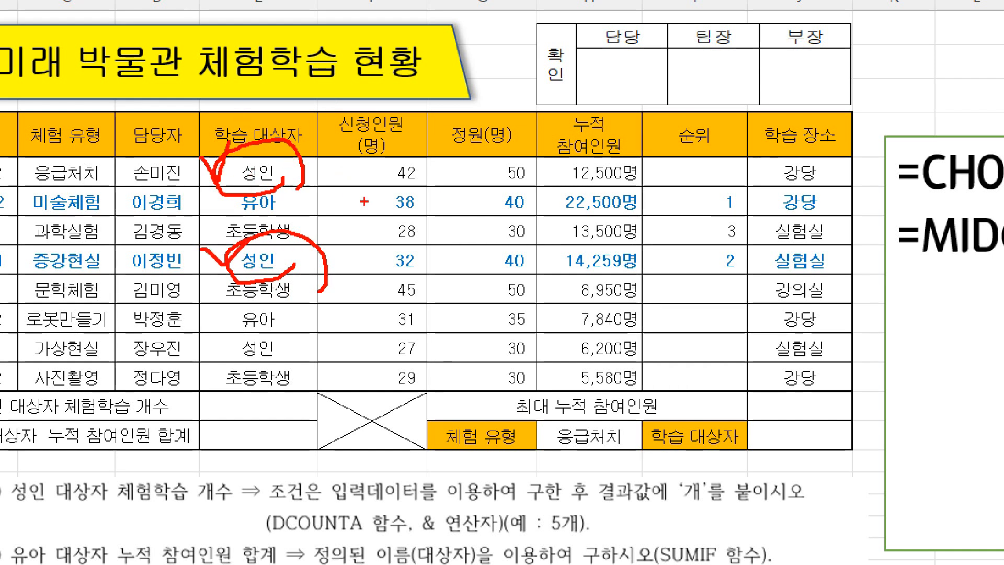
{"action": "left_click_drag", "start_coordinate": [191, 249], "coordinate": [213, 276]}
{"action": "left_click_drag", "start_coordinate": [189, 140], "coordinate": [235, 151]}
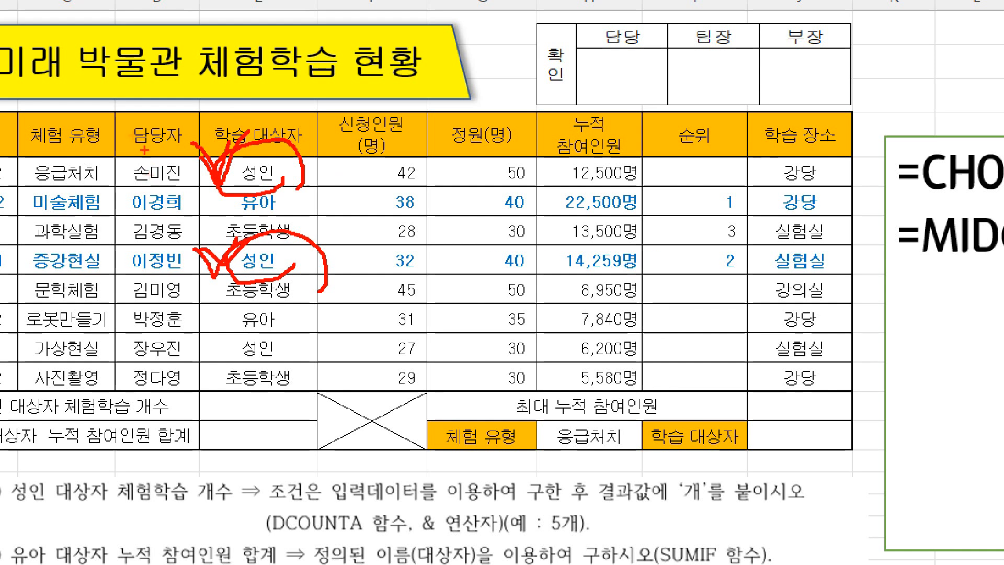
{"action": "key", "text": "Escape"}
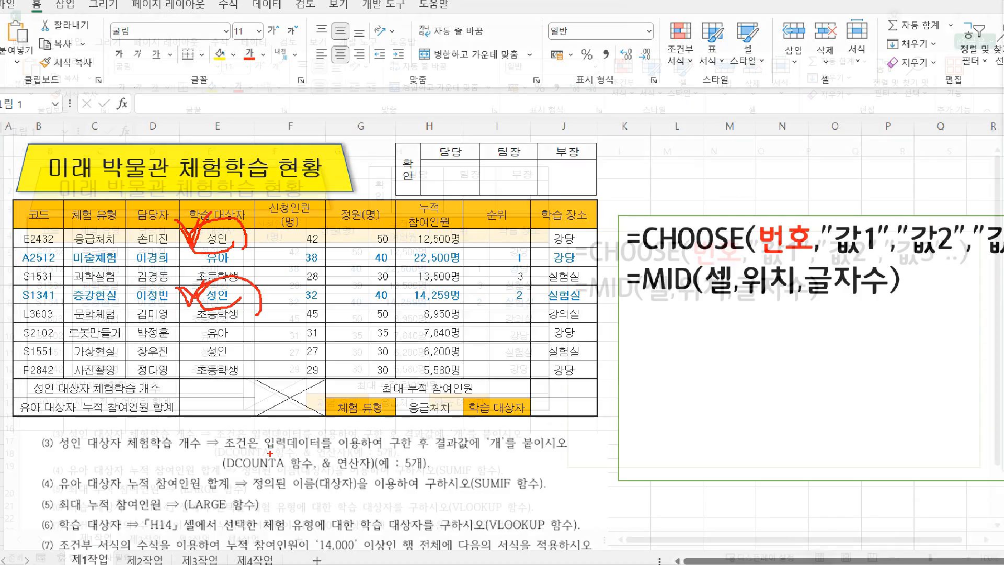
Replace all the note text in the rectangle with DCOUNTA
{"action": "left_click", "coordinate": [773, 303]}
{"action": "key", "text": "ctrl+a"}
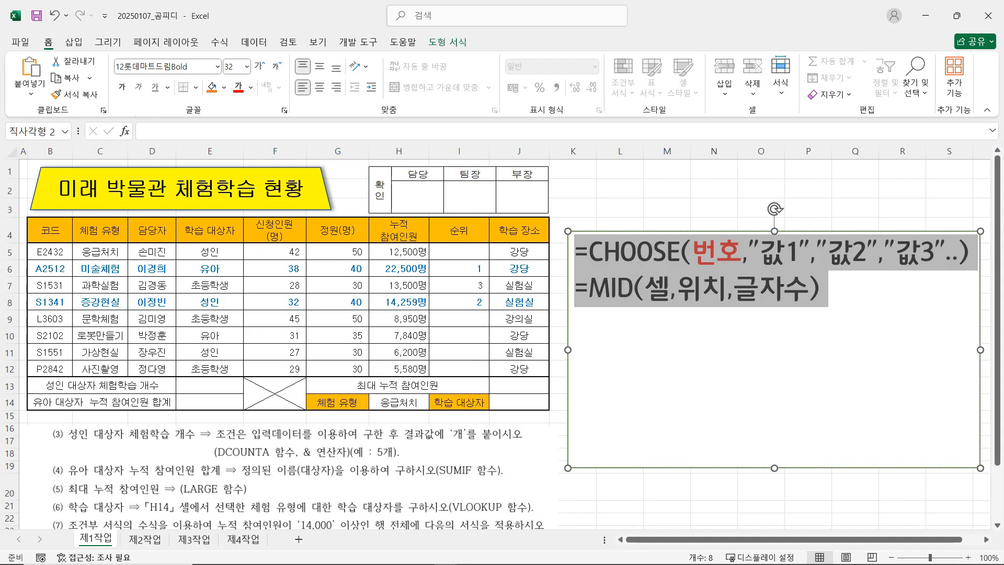
{"action": "type", "text": "채"}
{"action": "key", "text": "BackSpace"}
{"action": "key", "text": "Hangul"}
{"action": "type", "text": "COUNTA"}
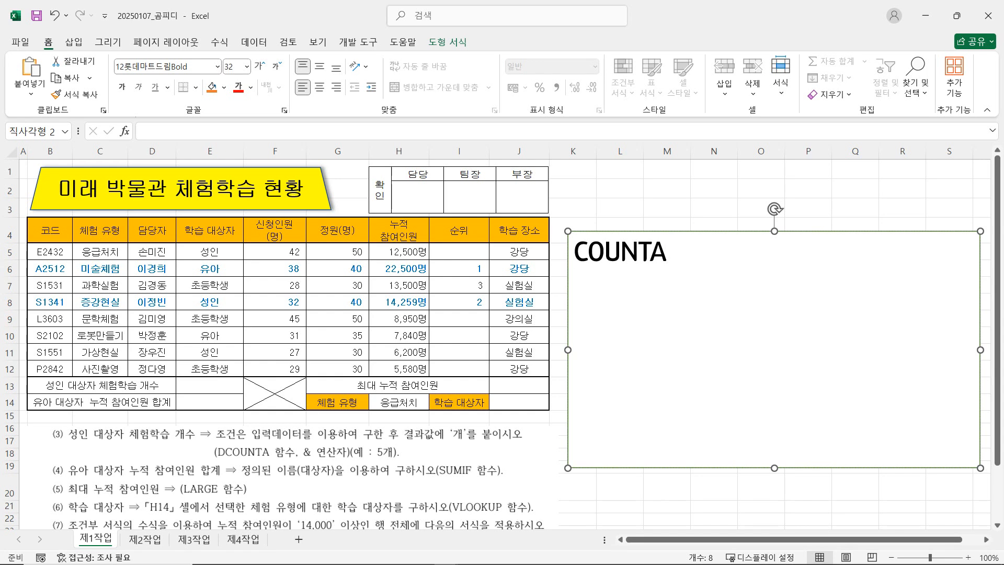
{"action": "type", "text": "D"}
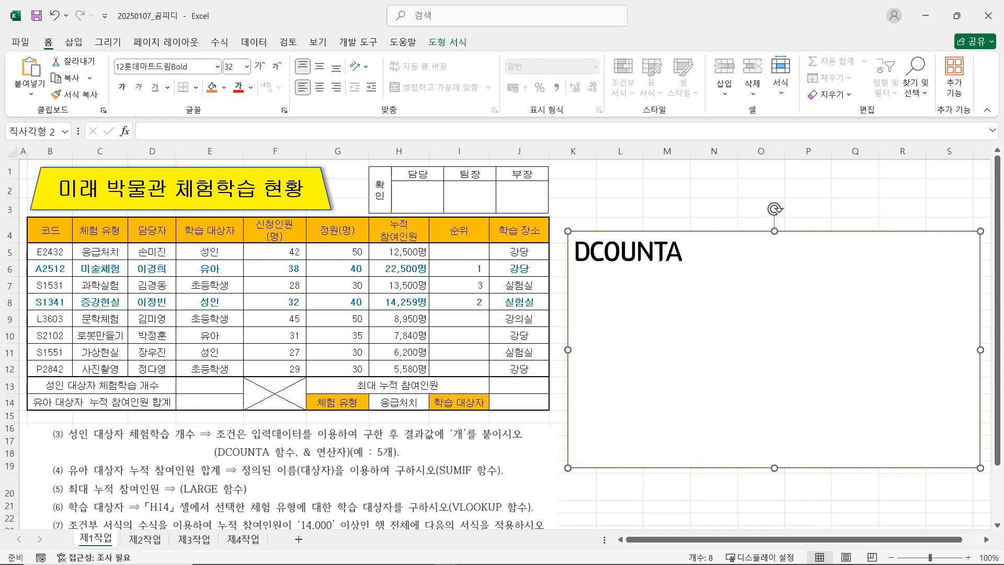
Put an equals sign before DCOUNTA in the note and an opening parenthesis after it
{"action": "key", "text": "shift+Left"}
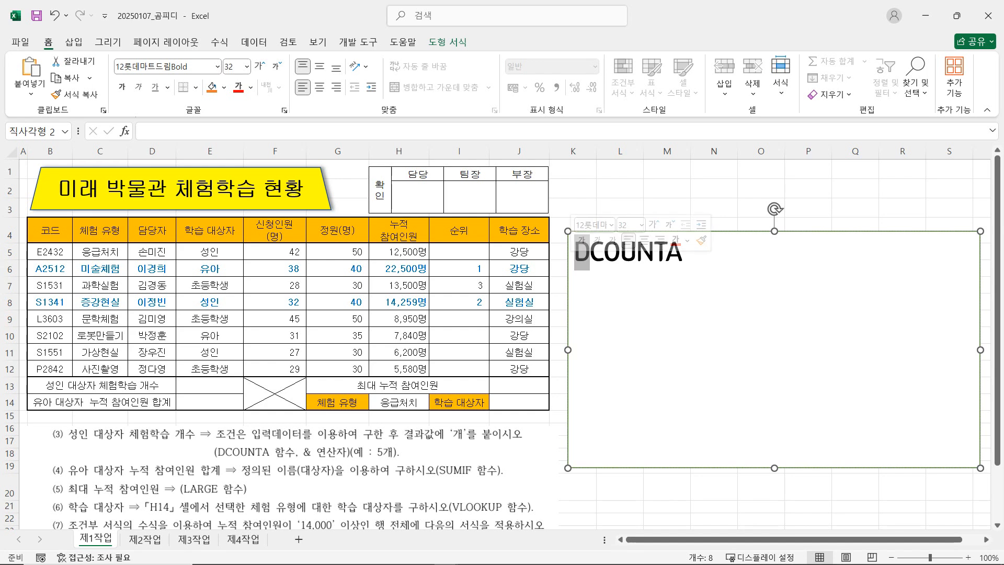
{"action": "key", "text": "Right"}
{"action": "key", "text": "ctrl+a"}
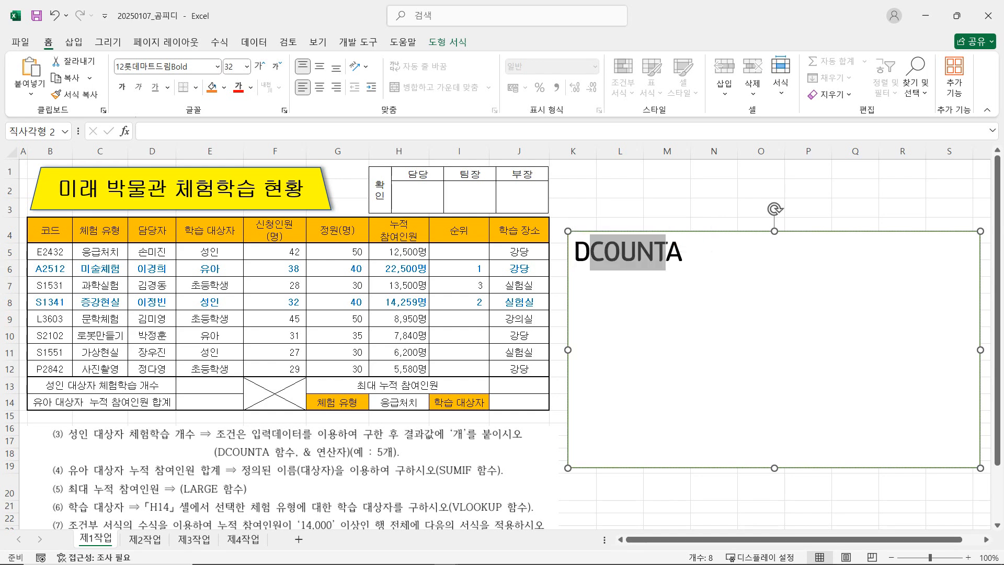
{"action": "left_click_drag", "start_coordinate": [686, 252], "coordinate": [576, 252]}
{"action": "left_click", "coordinate": [576, 252]}
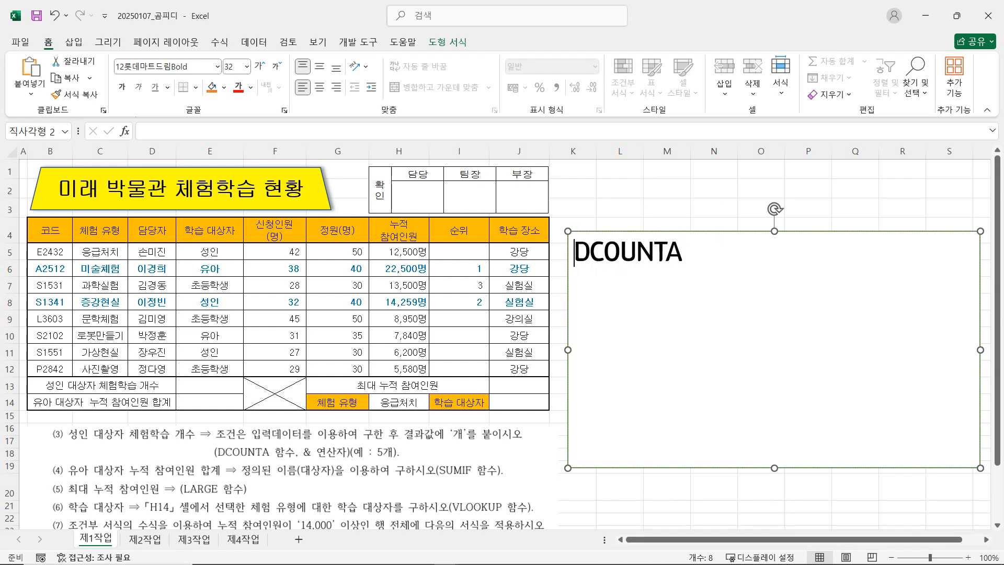
{"action": "type", "text": "="}
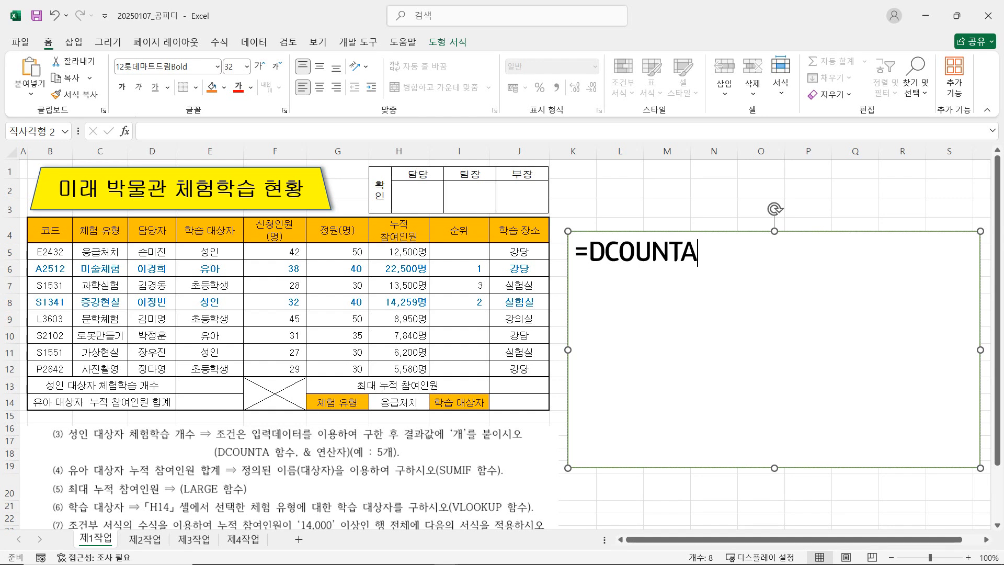
{"action": "type", "text": "("}
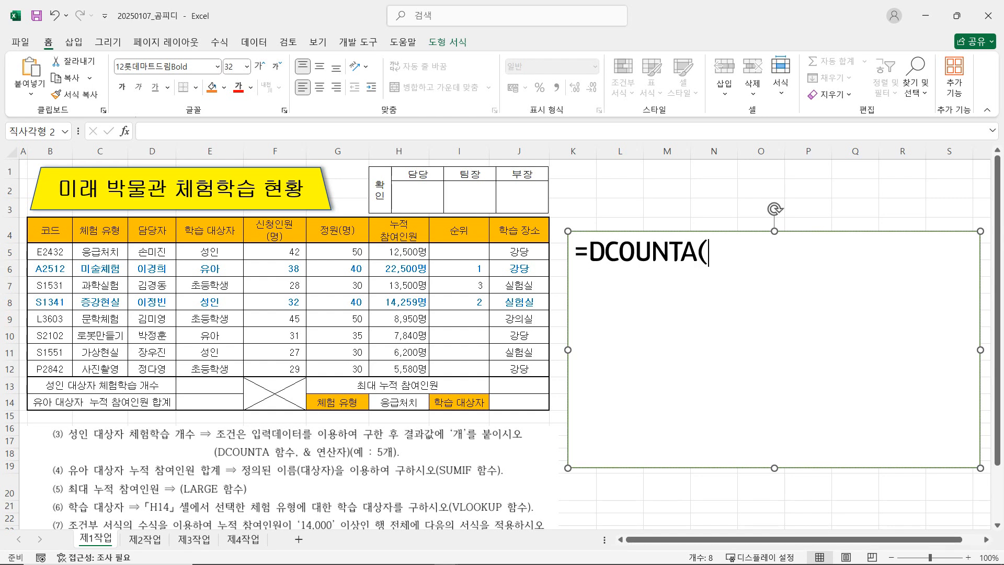
Complete the DCOUNTA syntax in the note with the arguments 필드범위,열번호,조건범위 and a closing parenthesis
{"action": "type", "text": "VLF"}
{"action": "key", "text": "BackSpace"}
{"action": "key", "text": "BackSpace"}
{"action": "key", "text": "BackSpace"}
{"action": "key", "text": "Hangul"}
{"action": "type", "text": "필드"}
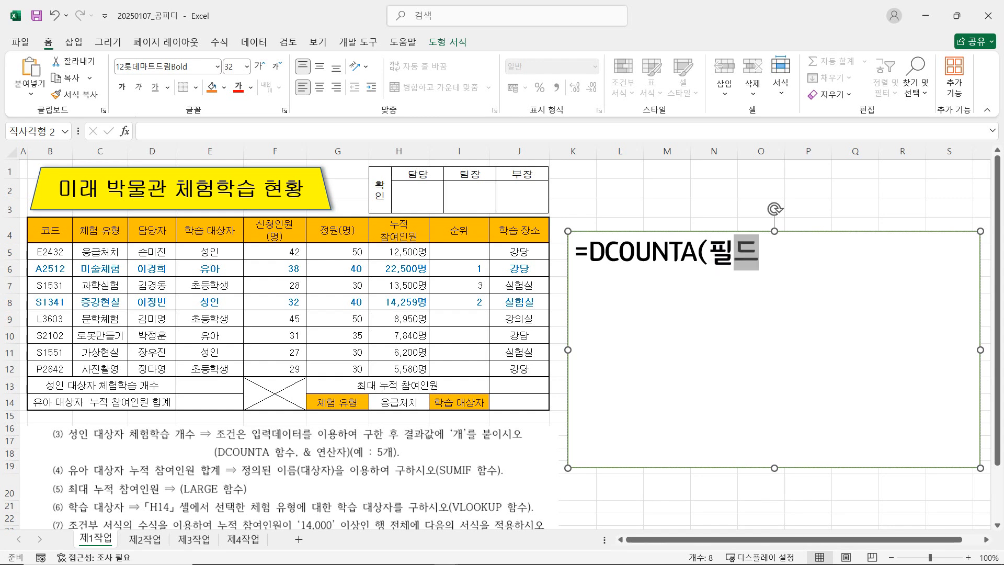
{"action": "type", "text": "범위,"}
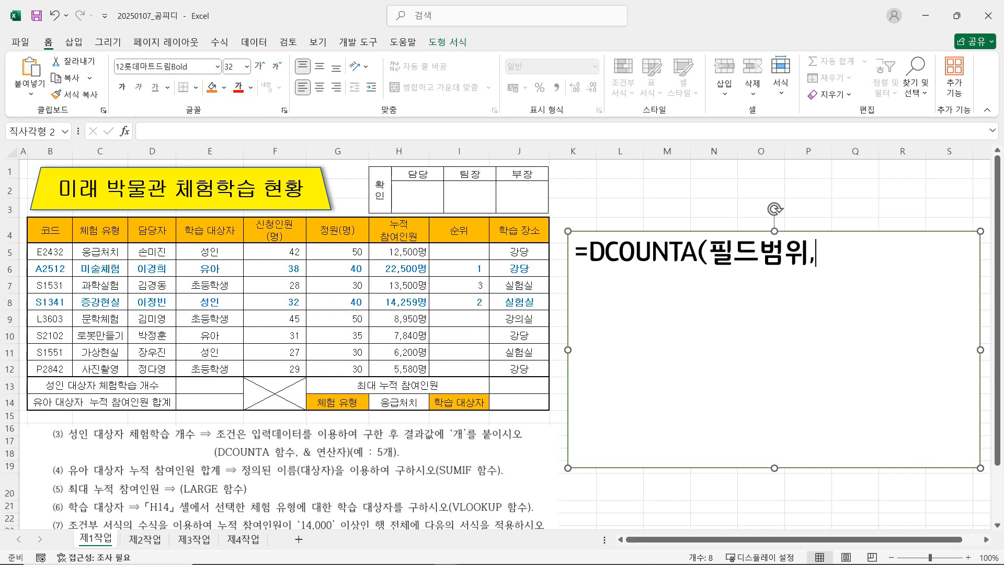
{"action": "type", "text": "열번호"}
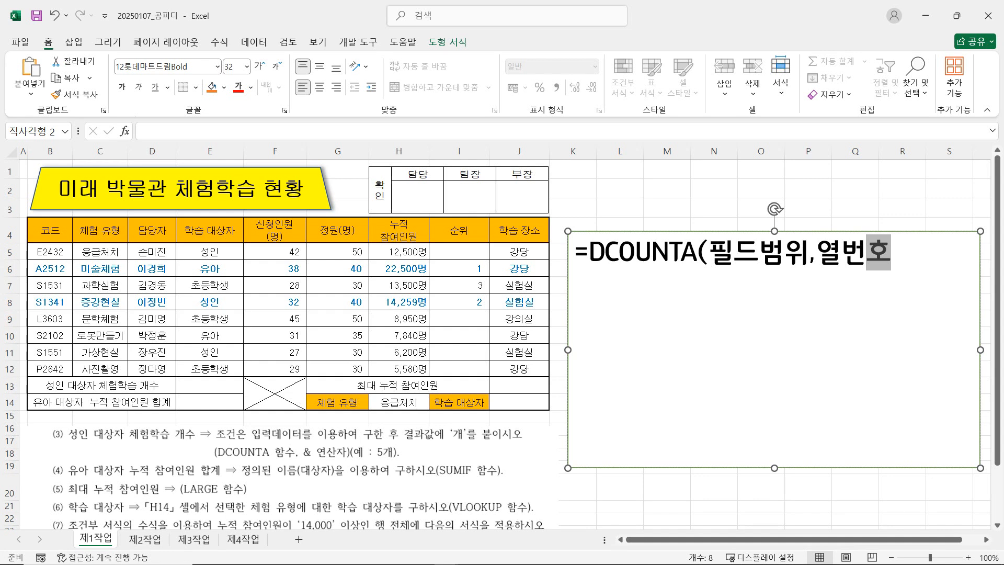
{"action": "type", "text": ",조건범우"}
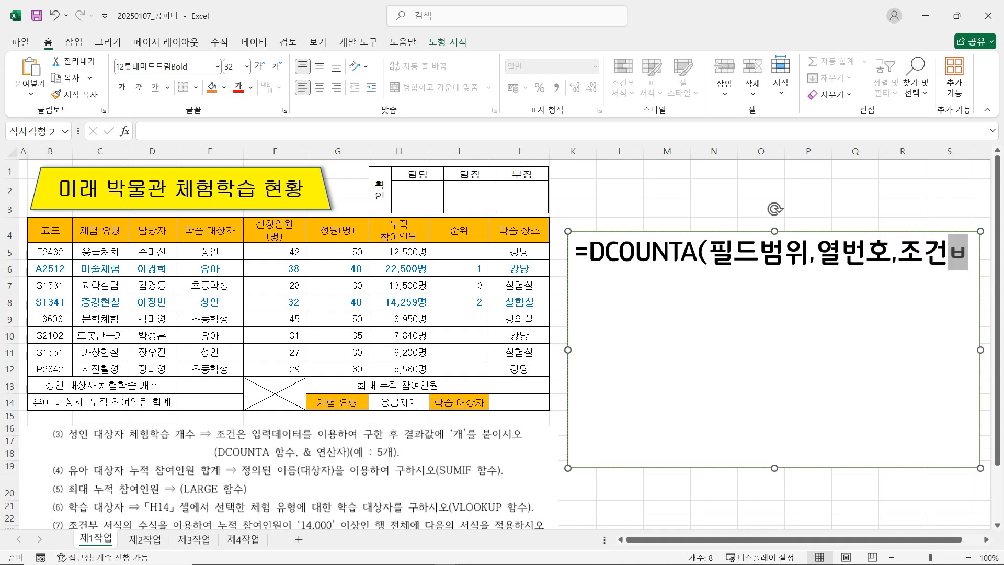
{"action": "type", "text": "("}
{"action": "key", "text": "BackSpace"}
{"action": "type", "text": ")"}
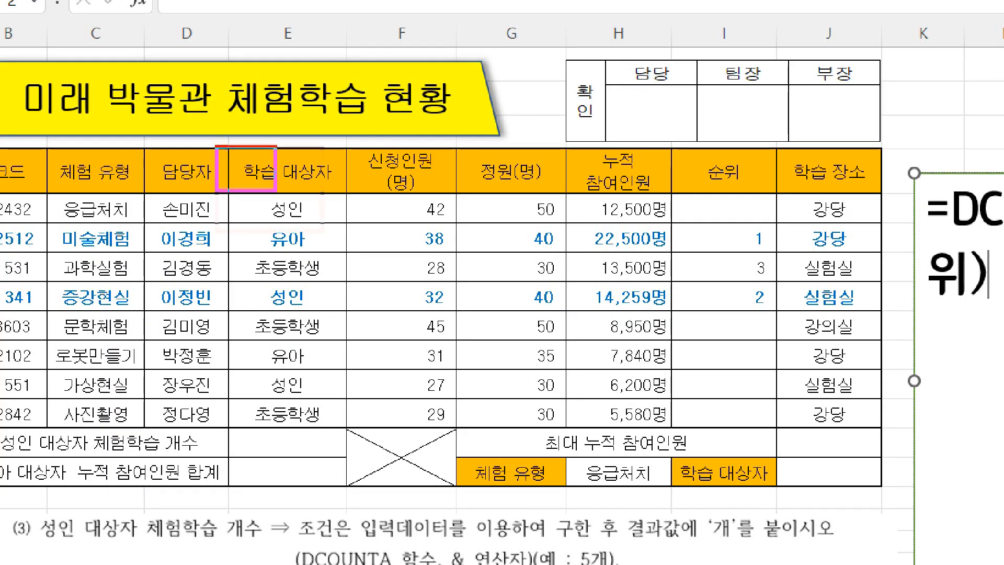
Examine the 학습 대상자 header and the 성인 cell beneath it as the DCOUNTA condition range
{"action": "left_click_drag", "start_coordinate": [217, 146], "coordinate": [352, 227]}
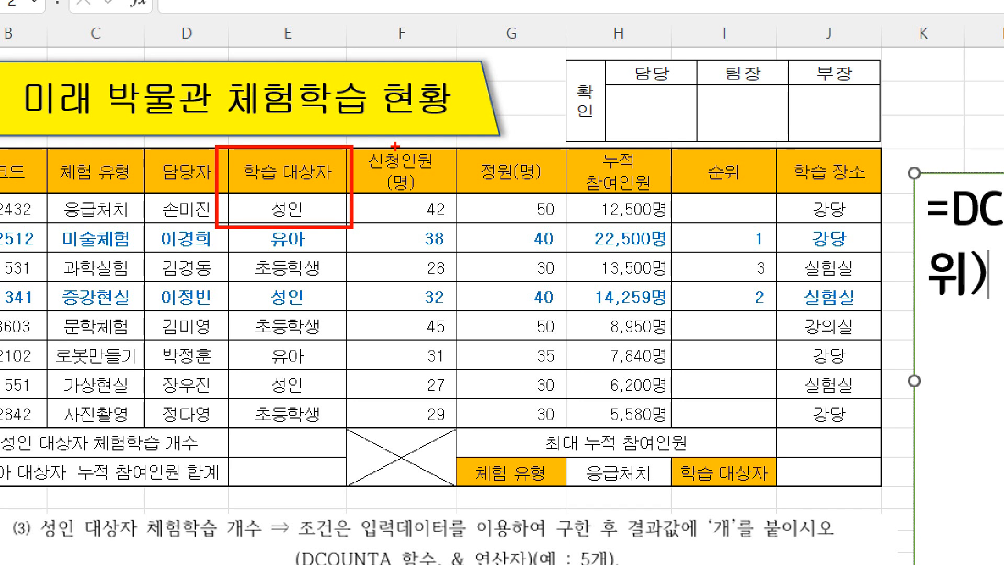
{"action": "mouse_move", "coordinate": [235, 147]}
{"action": "left_mouse_down"}
{"action": "mouse_move", "coordinate": [249, 167]}
{"action": "mouse_move", "coordinate": [278, 137]}
{"action": "mouse_move", "coordinate": [172, 174]}
{"action": "mouse_move", "coordinate": [277, 160]}
{"action": "mouse_move", "coordinate": [359, 177]}
{"action": "left_mouse_up"}
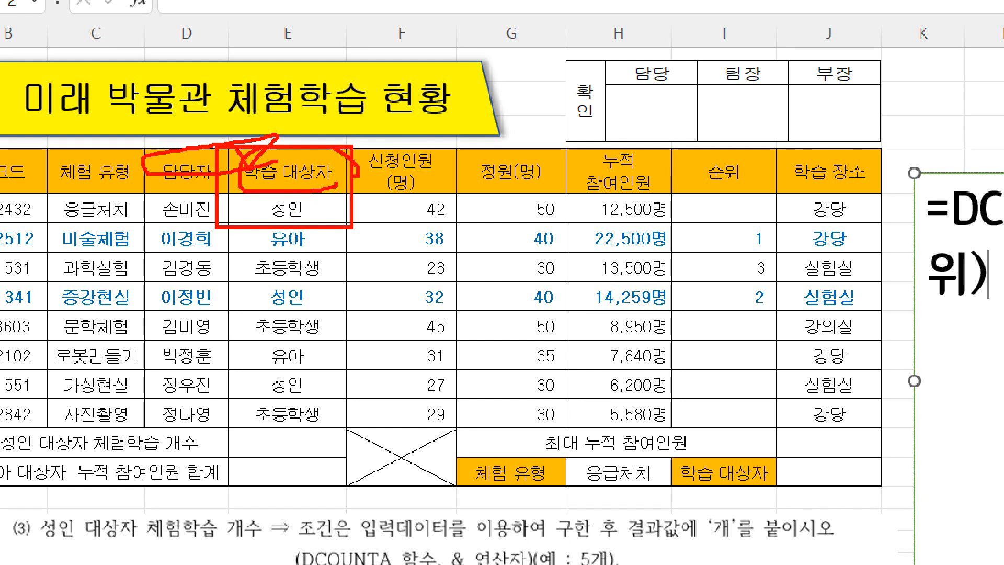
{"action": "left_click_drag", "start_coordinate": [316, 218], "coordinate": [312, 199]}
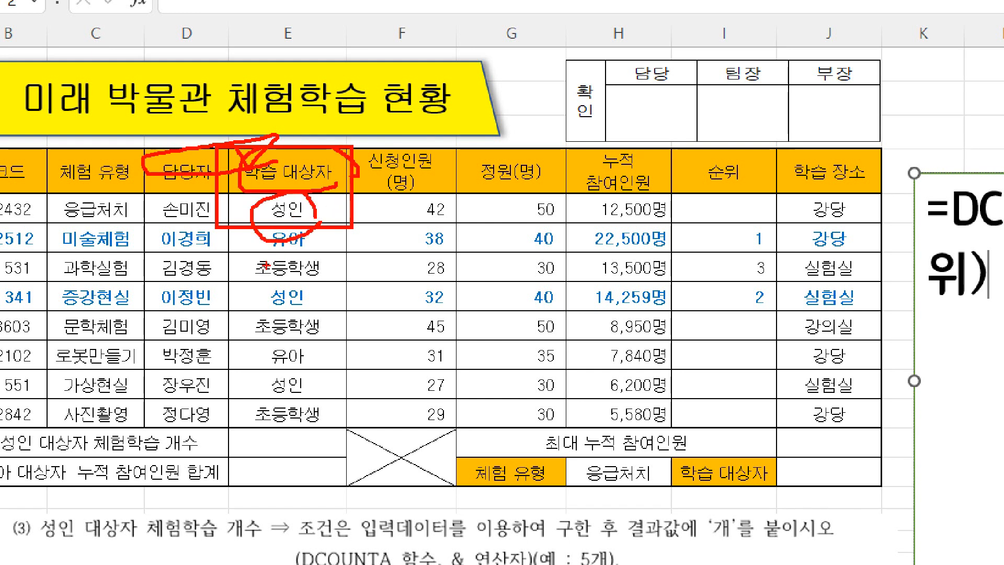
Start a DCOUNTA formula in E13, the 성인 대상자 체험학습 개수 result cell, with B4:H12 as the database range
{"action": "key", "text": "Escape"}
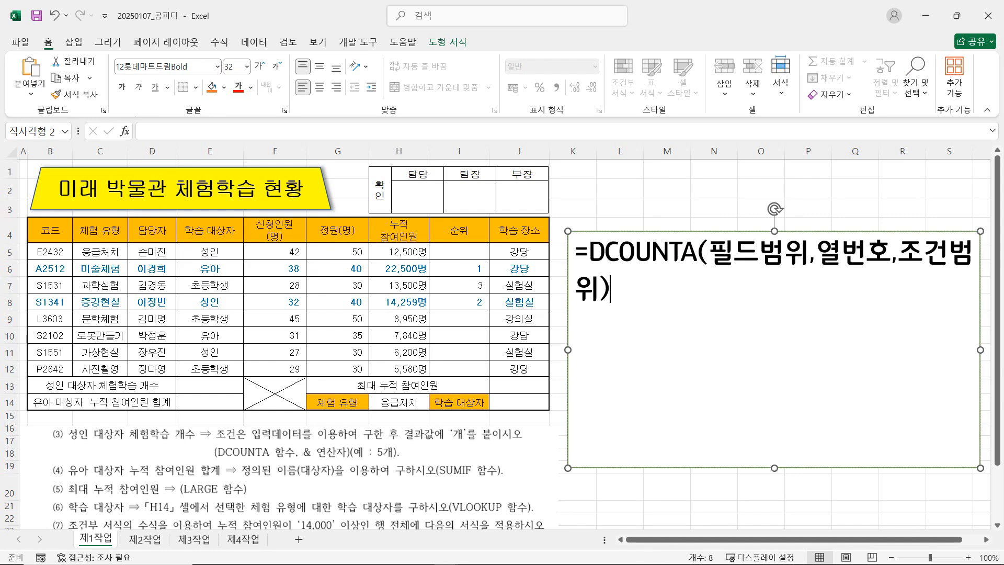
{"action": "left_click", "coordinate": [209, 385]}
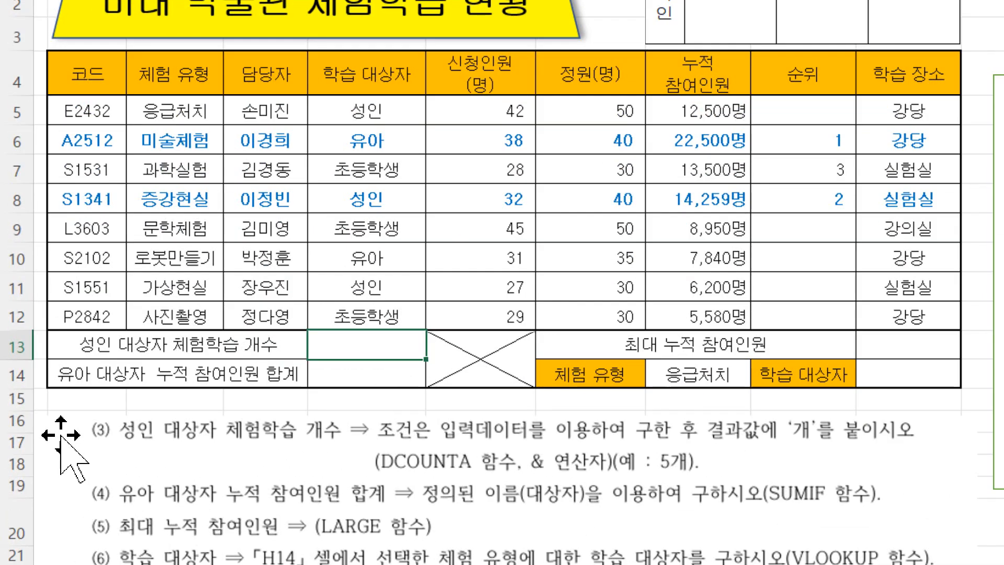
{"action": "type", "text": "="}
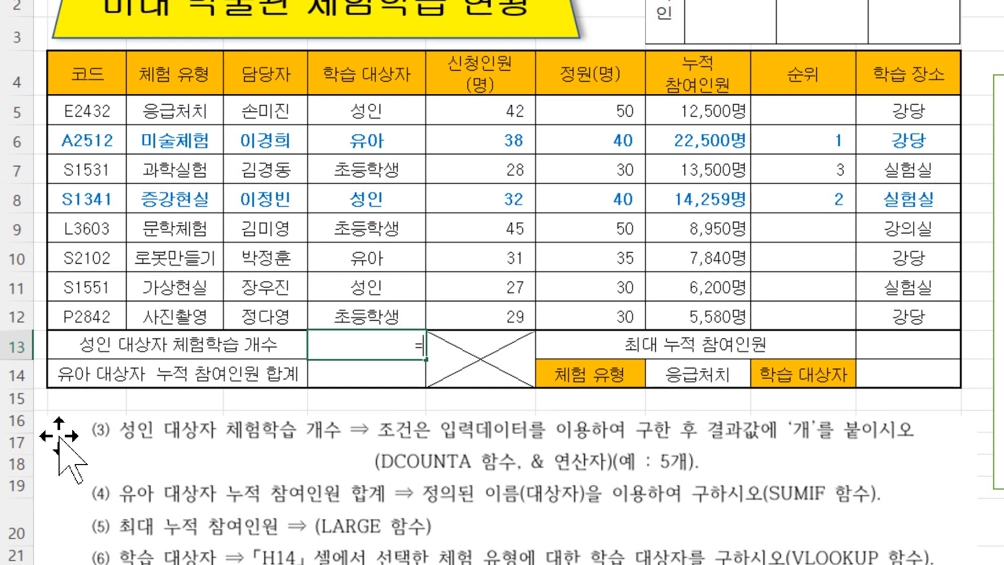
{"action": "type", "text": "DC"}
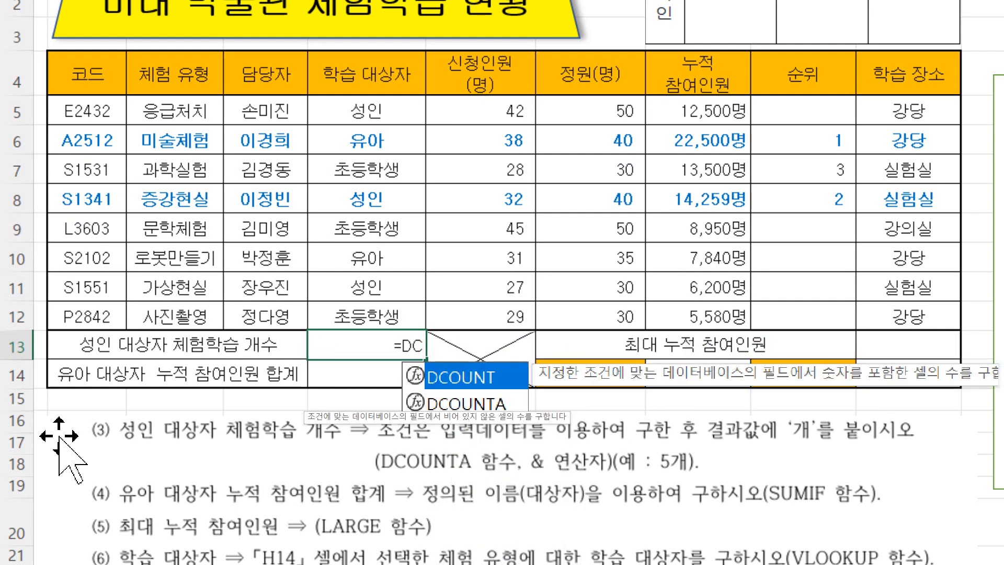
{"action": "key", "text": "Down"}
{"action": "key", "text": "Tab"}
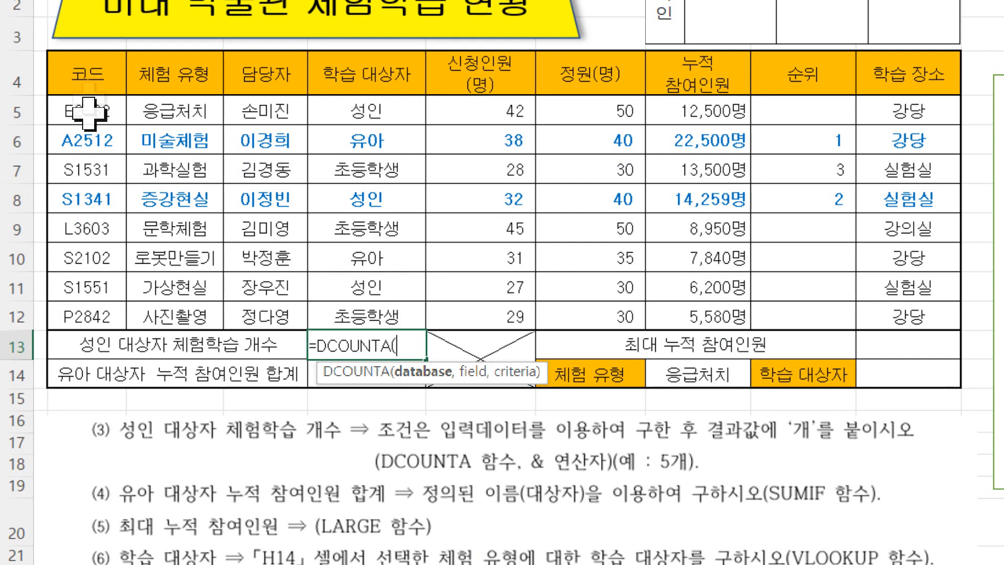
{"action": "left_click_drag", "start_coordinate": [77, 71], "coordinate": [665, 317]}
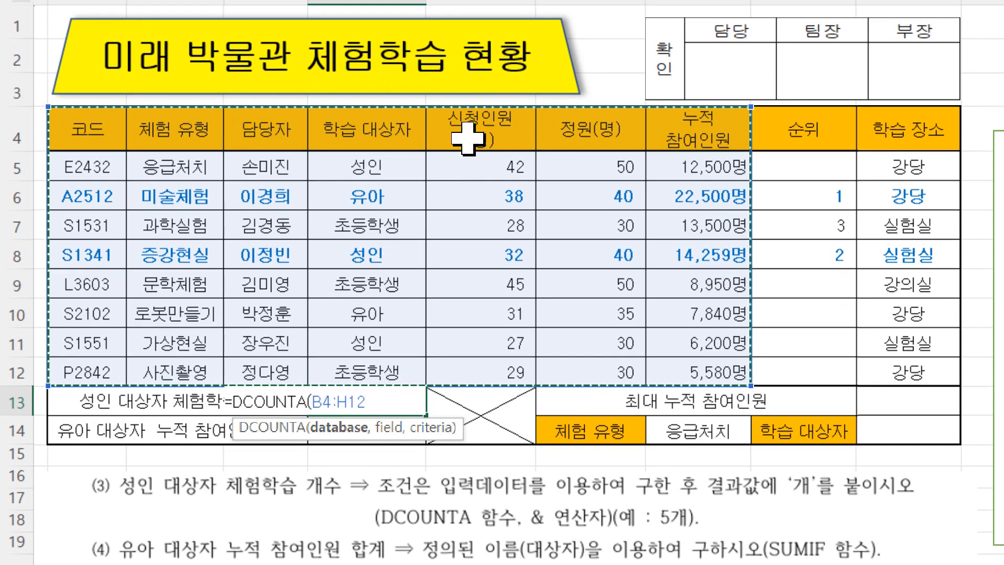
Set the DCOUNTA field argument to column 4 and the criteria range to E4:E5
{"action": "type", "text": ","}
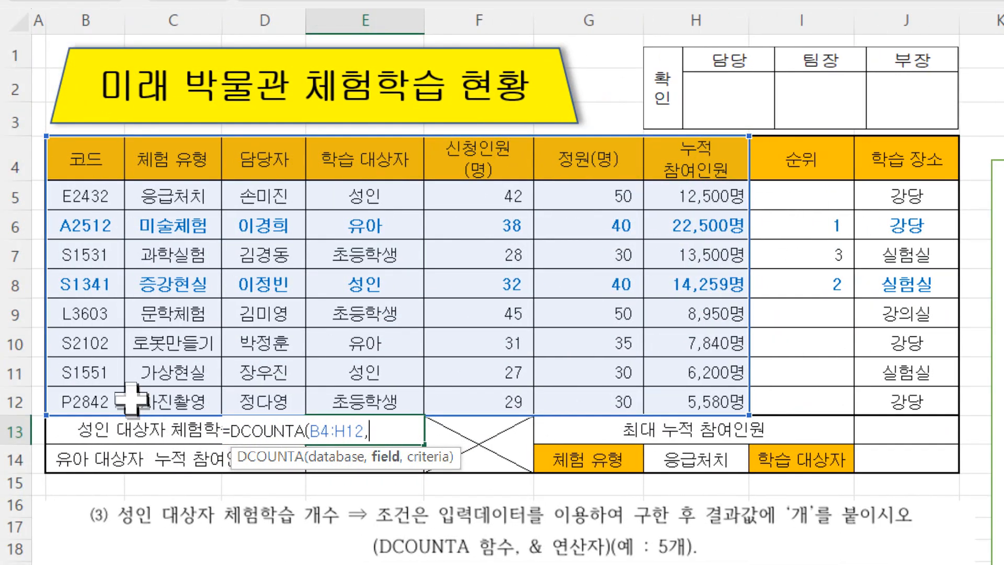
{"action": "type", "text": "4"}
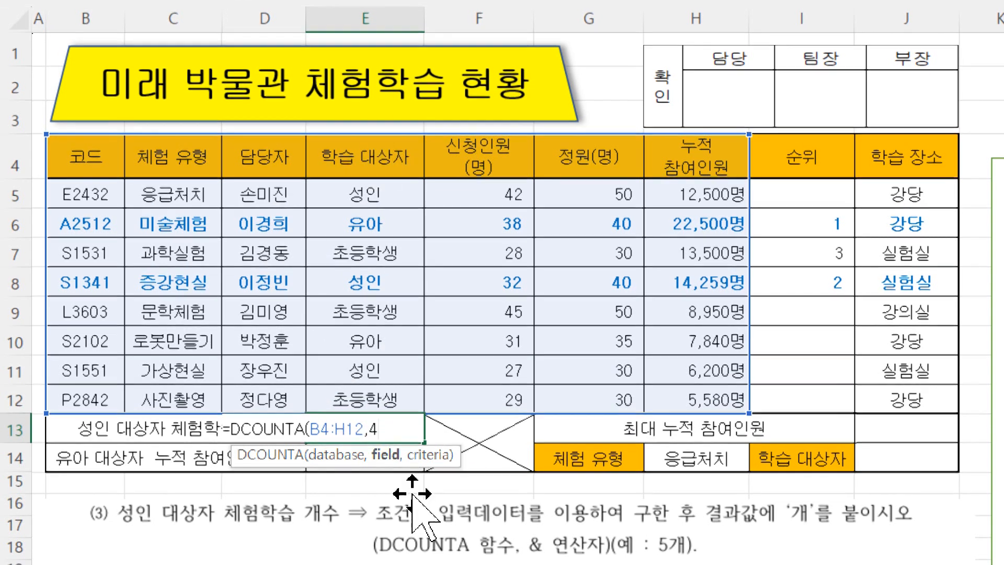
{"action": "type", "text": ","}
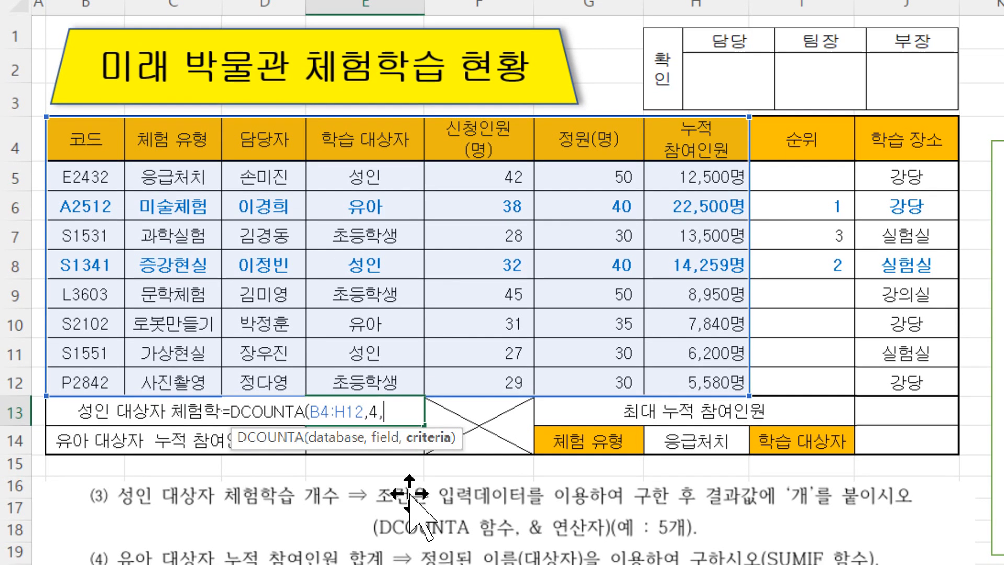
{"action": "left_click", "coordinate": [365, 177]}
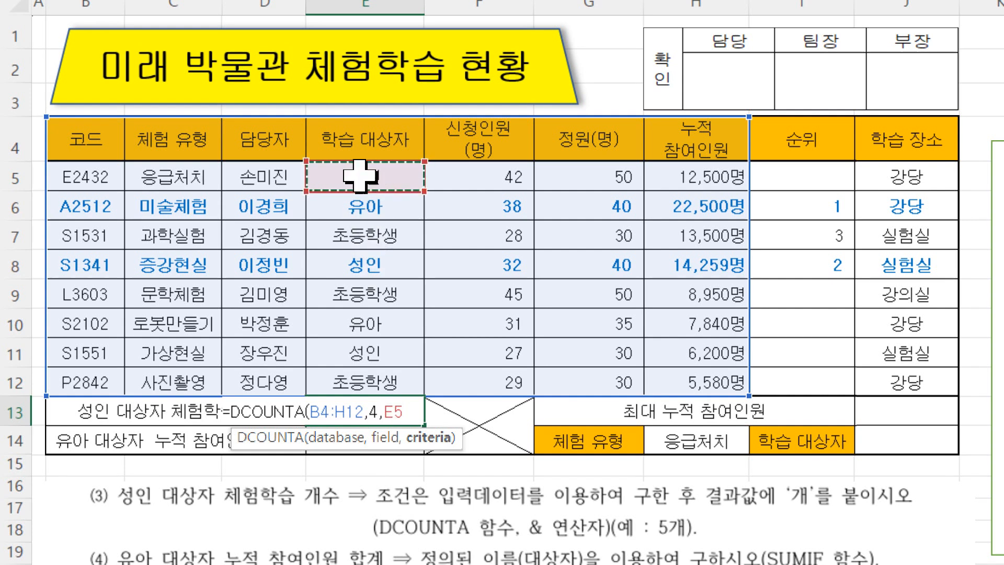
{"action": "left_click", "coordinate": [351, 132]}
{"action": "left_click_drag", "start_coordinate": [351, 144], "coordinate": [354, 179]}
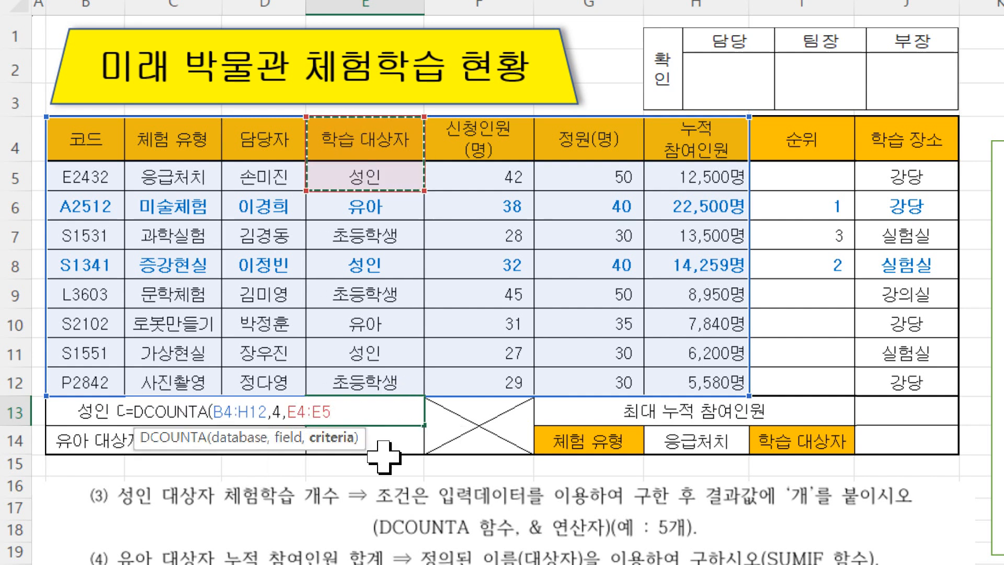
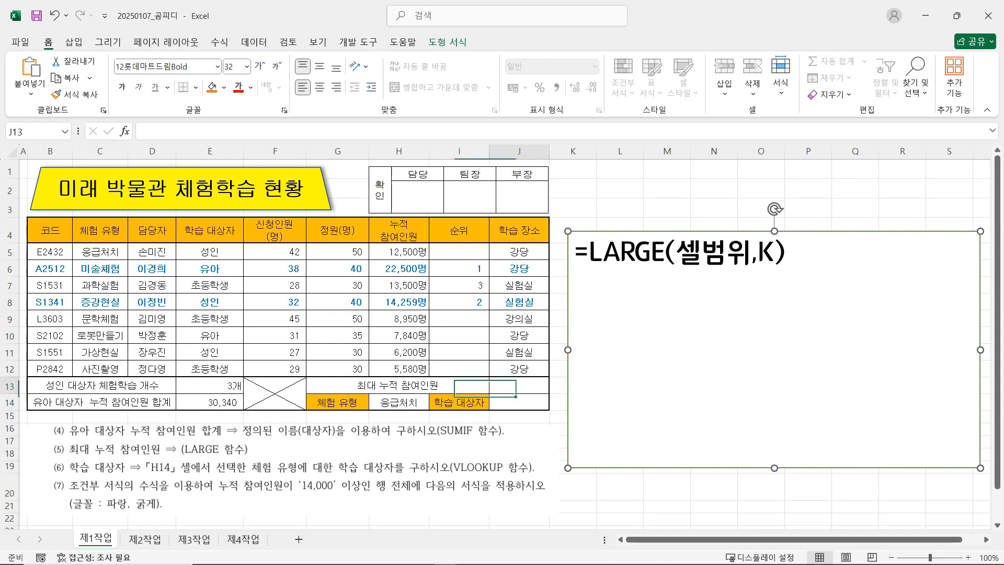
Calculate 최대 누적 참여인원 in J13 with LARGE, using the range H5:H12 and k value 1
{"action": "left_click", "coordinate": [518, 385]}
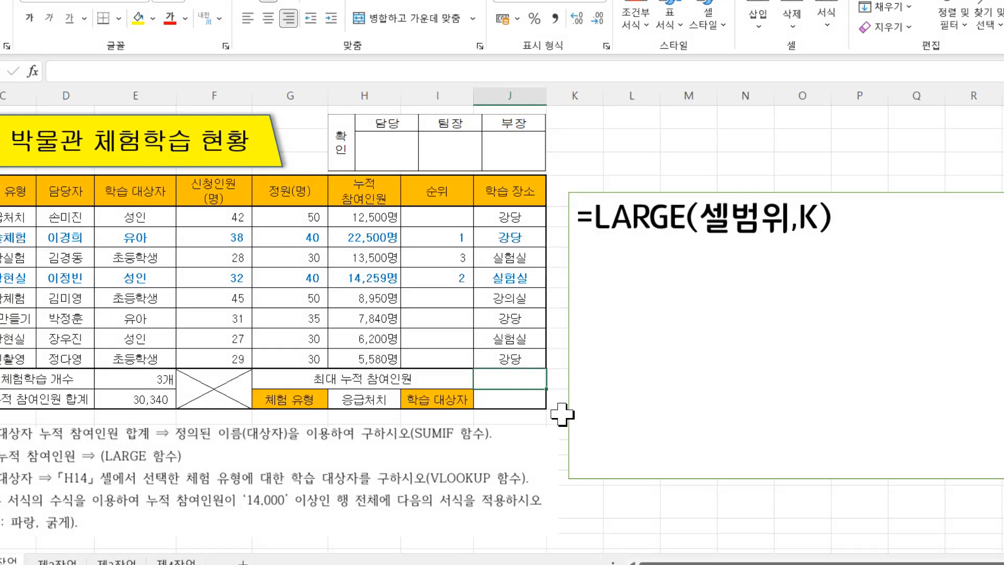
{"action": "type", "text": "="}
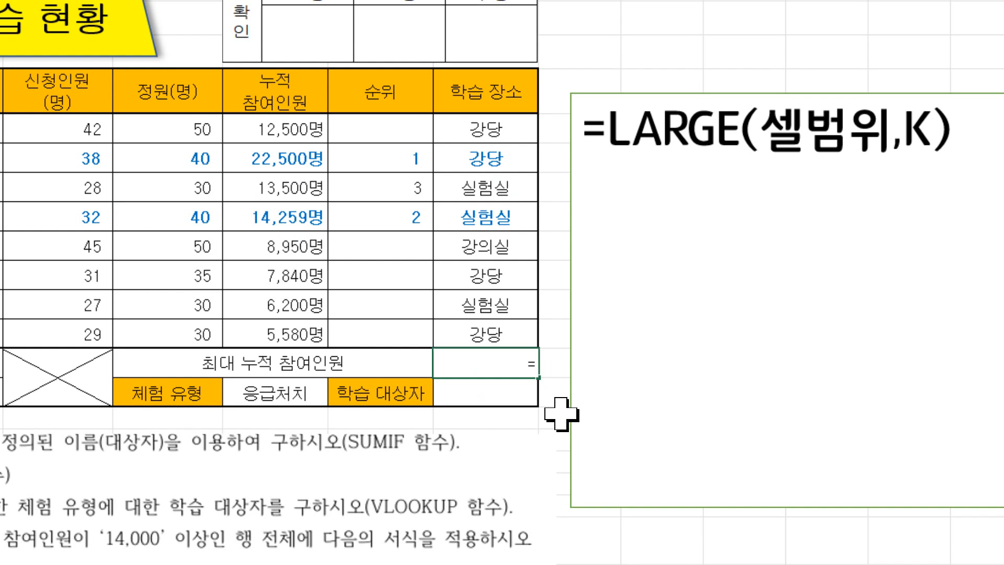
{"action": "type", "text": "LA"}
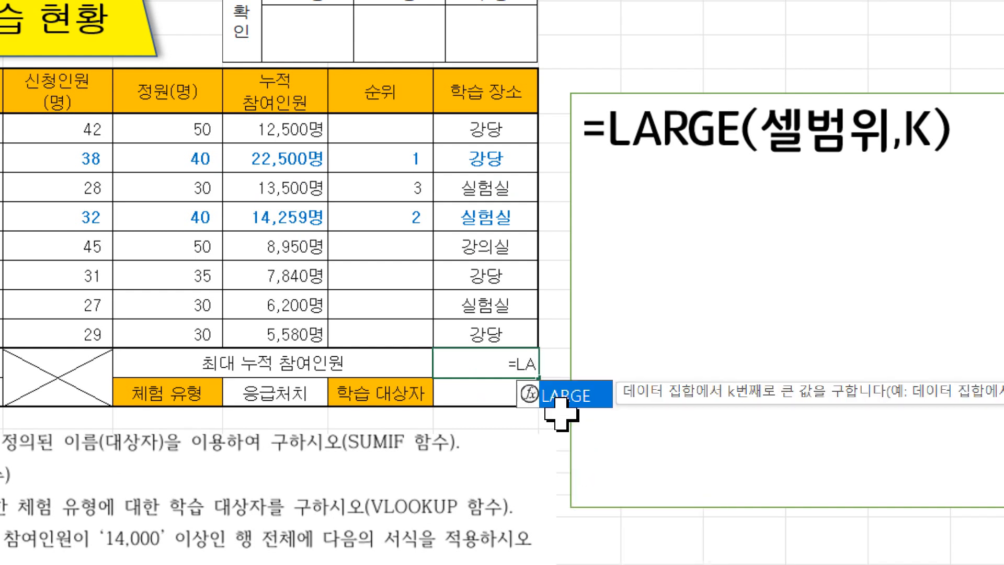
{"action": "key", "text": "Tab"}
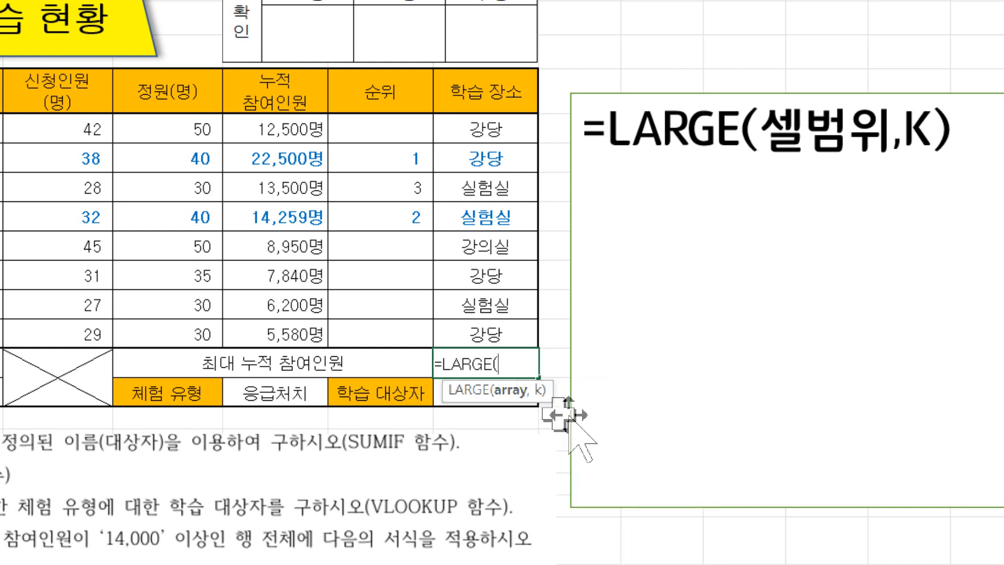
{"action": "left_click_drag", "start_coordinate": [302, 129], "coordinate": [313, 335]}
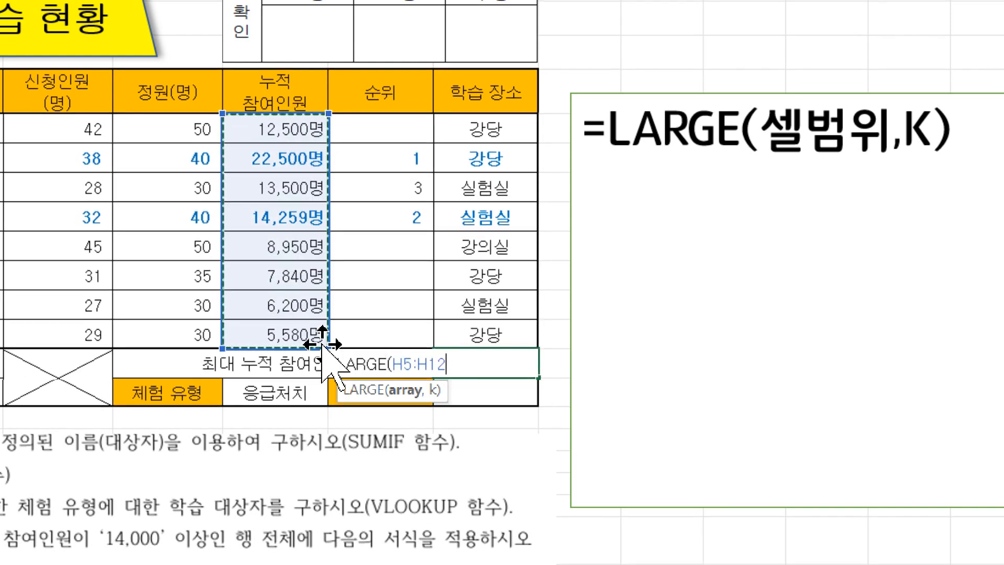
{"action": "type", "text": ","}
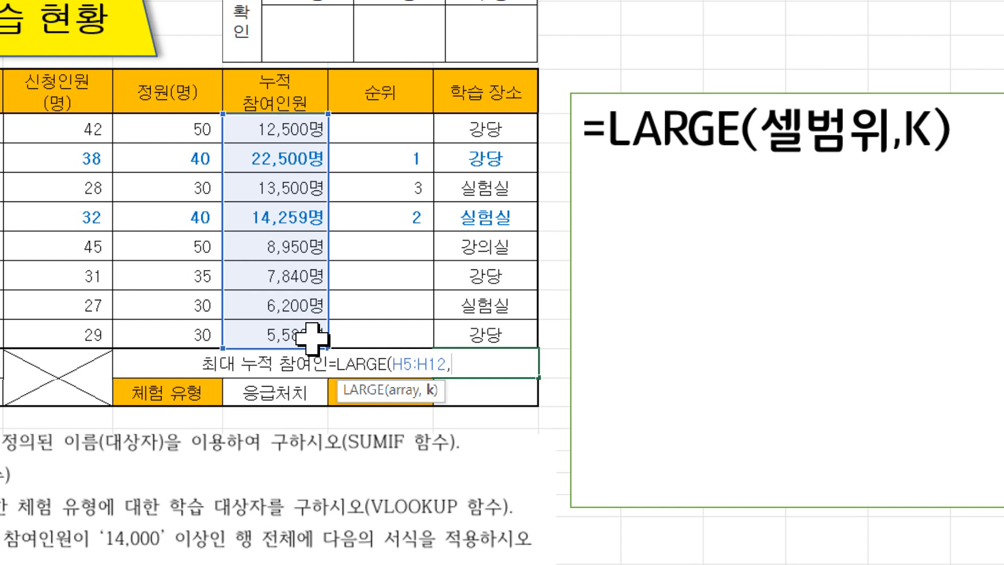
{"action": "type", "text": "1"}
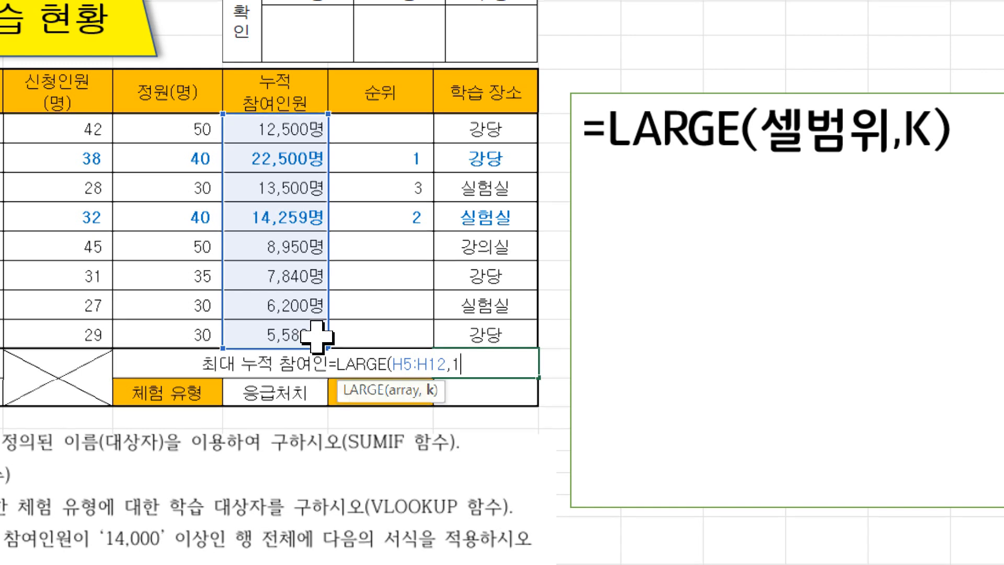
{"action": "key", "text": "Return"}
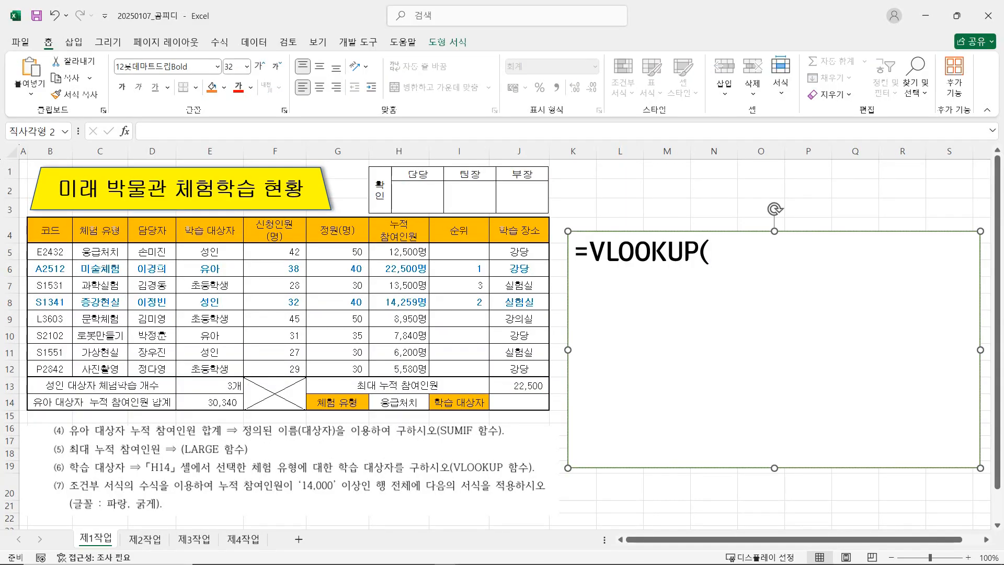
Add the arguments 기준값,기준값범위 to the VLOOKUP syntax in the note
{"action": "type", "text": "R"}
{"action": "key", "text": "BackSpace"}
{"action": "type", "text": "기준"}
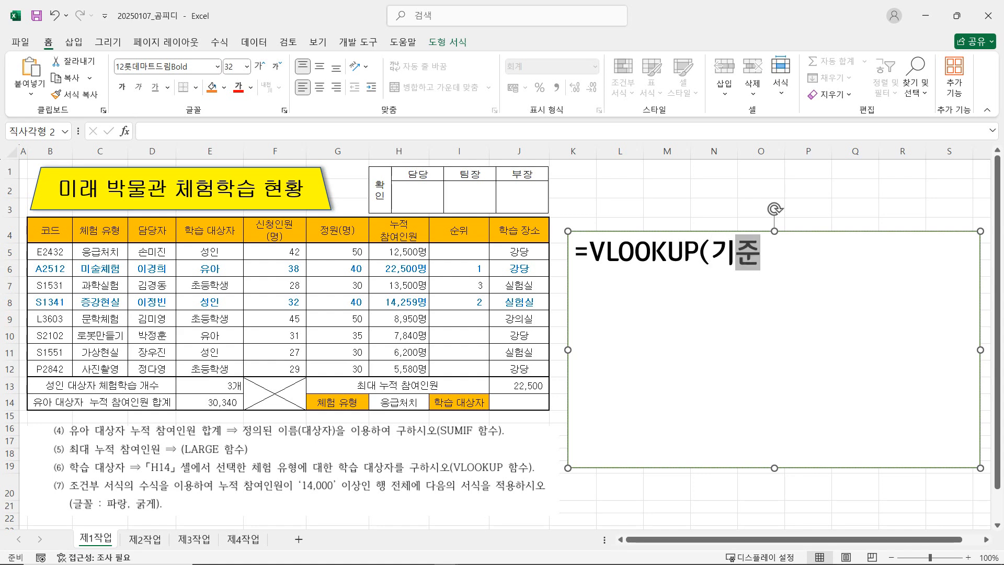
{"action": "type", "text": "가값,"}
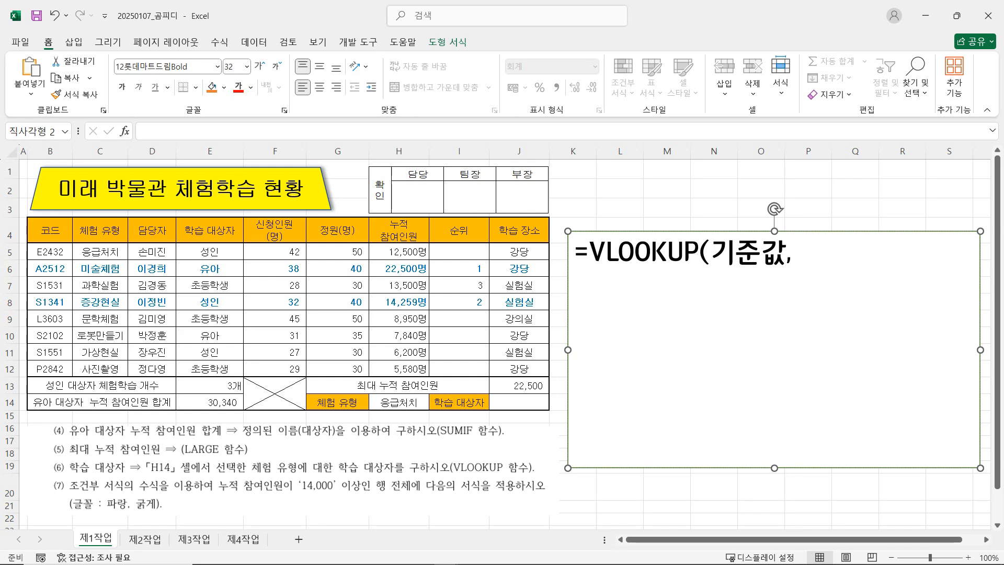
{"action": "type", "text": "기준값"}
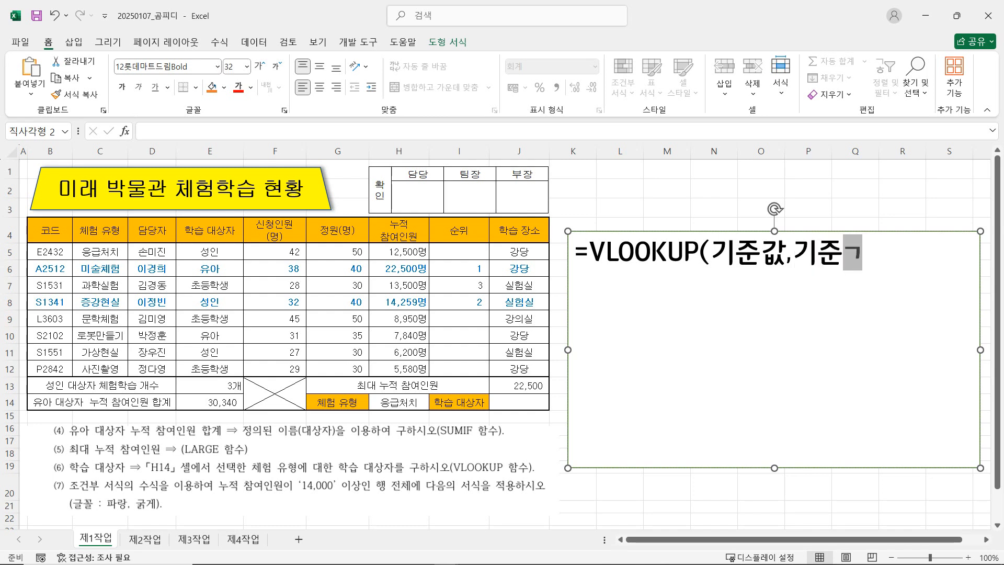
{"action": "type", "text": "범위"}
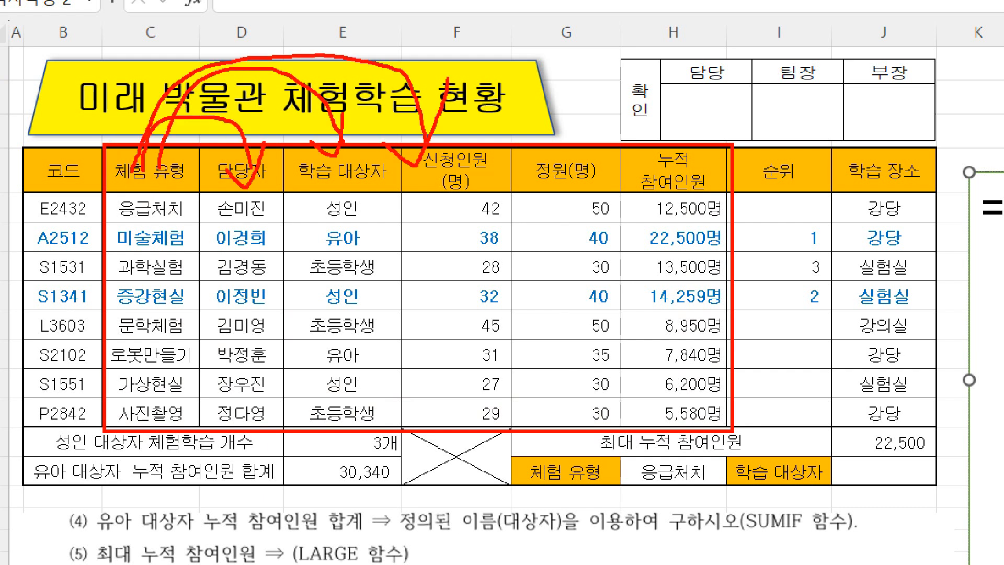
Examine why the VLOOKUP range has to start at the 체험 유형 column and leave out the 코드 column
{"action": "mouse_move", "coordinate": [122, 151]}
{"action": "left_mouse_down"}
{"action": "mouse_move", "coordinate": [40, 146]}
{"action": "mouse_move", "coordinate": [42, 167]}
{"action": "left_mouse_up"}
{"action": "left_click_drag", "start_coordinate": [11, 126], "coordinate": [90, 137]}
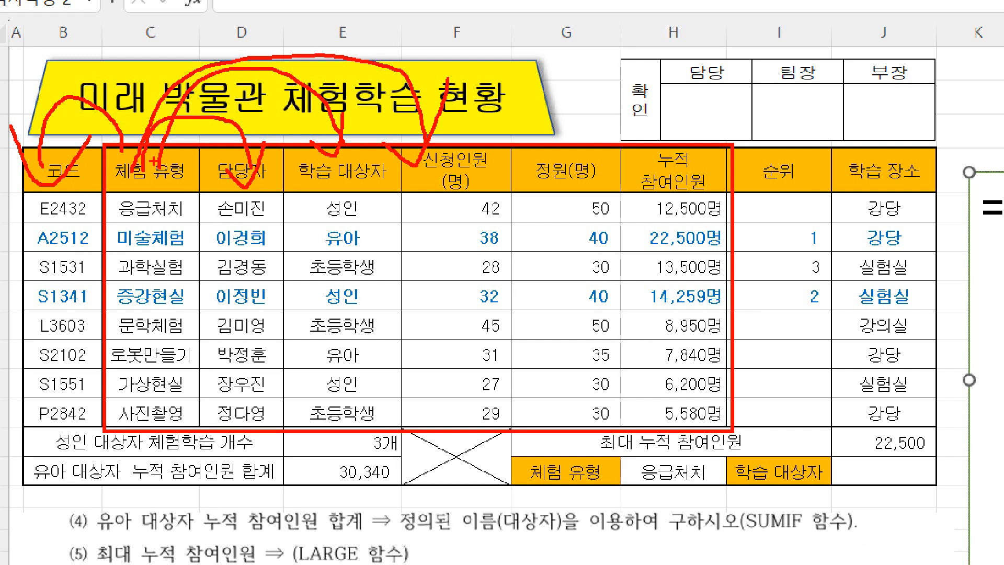
{"action": "mouse_move", "coordinate": [130, 147]}
{"action": "left_mouse_down"}
{"action": "mouse_move", "coordinate": [114, 411]}
{"action": "mouse_move", "coordinate": [216, 272]}
{"action": "mouse_move", "coordinate": [180, 129]}
{"action": "mouse_move", "coordinate": [102, 139]}
{"action": "mouse_move", "coordinate": [98, 228]}
{"action": "left_mouse_up"}
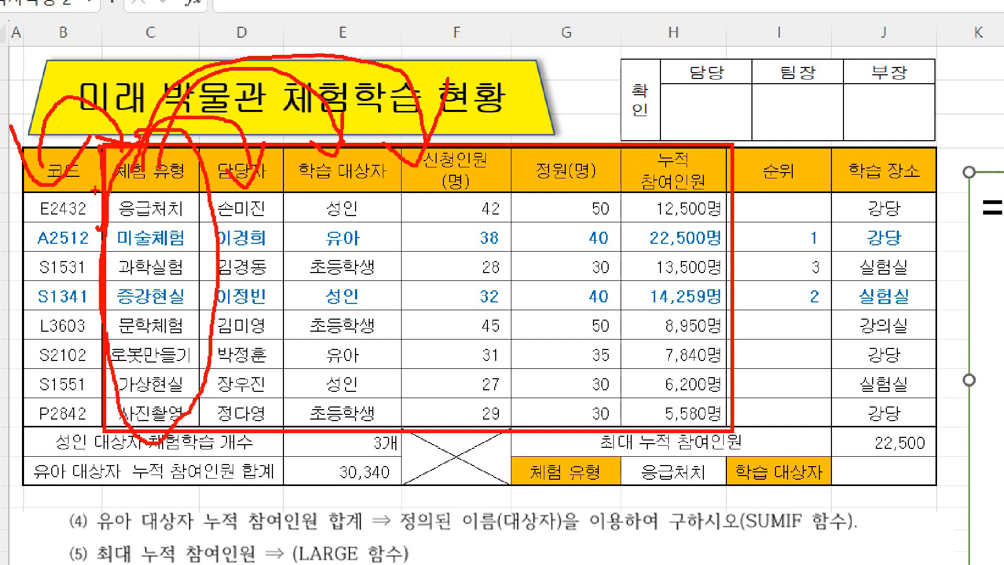
{"action": "mouse_move", "coordinate": [66, 142]}
{"action": "left_mouse_down"}
{"action": "mouse_move", "coordinate": [50, 140]}
{"action": "mouse_move", "coordinate": [3, 214]}
{"action": "left_mouse_up"}
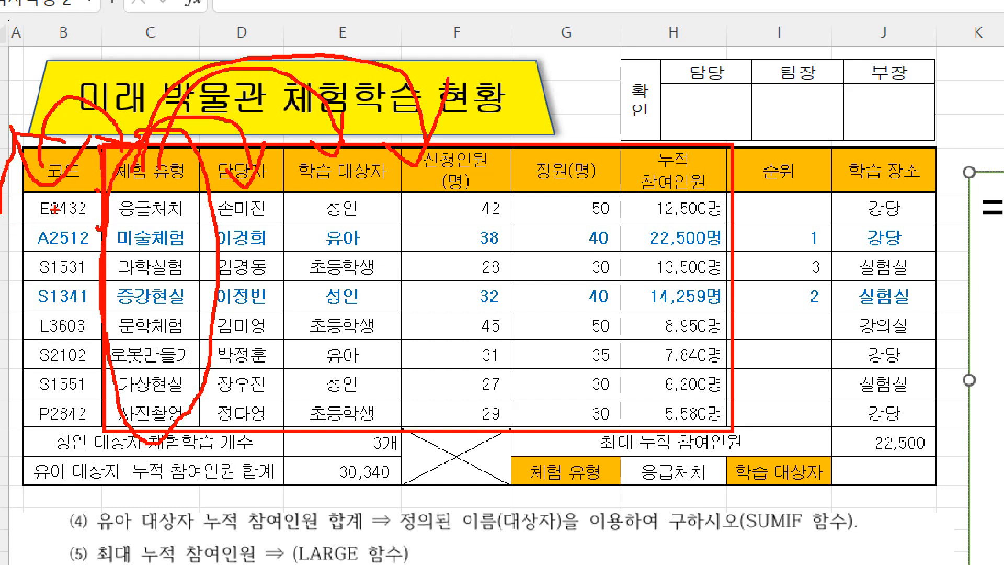
{"action": "key", "text": "Escape"}
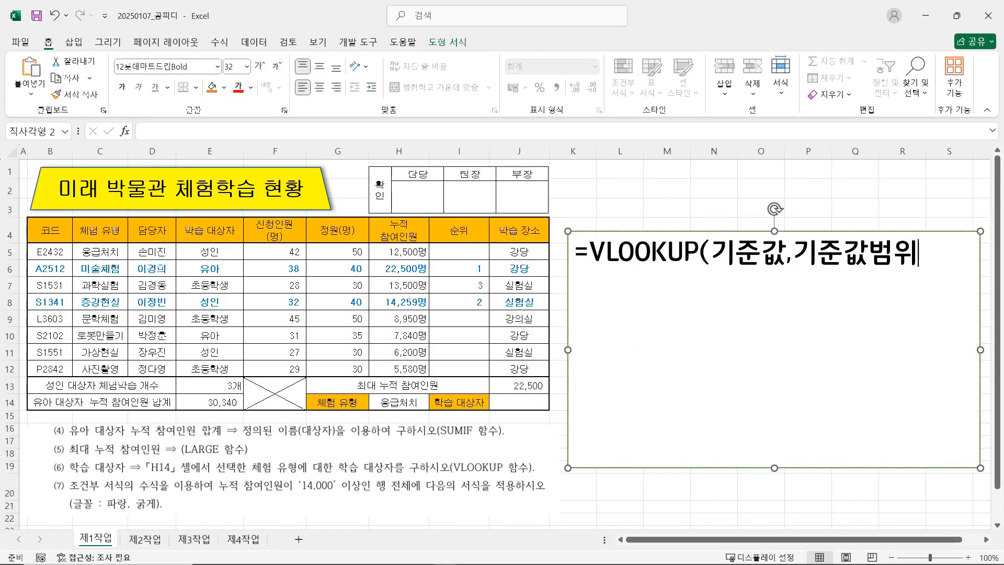
Complete the VLOOKUP syntax in the note with the arguments 열번호,옵션 and a closing parenthesis
{"action": "type", "text": ","}
{"action": "type", "text": "열버"}
{"action": "type", "text": "ㄴ호"}
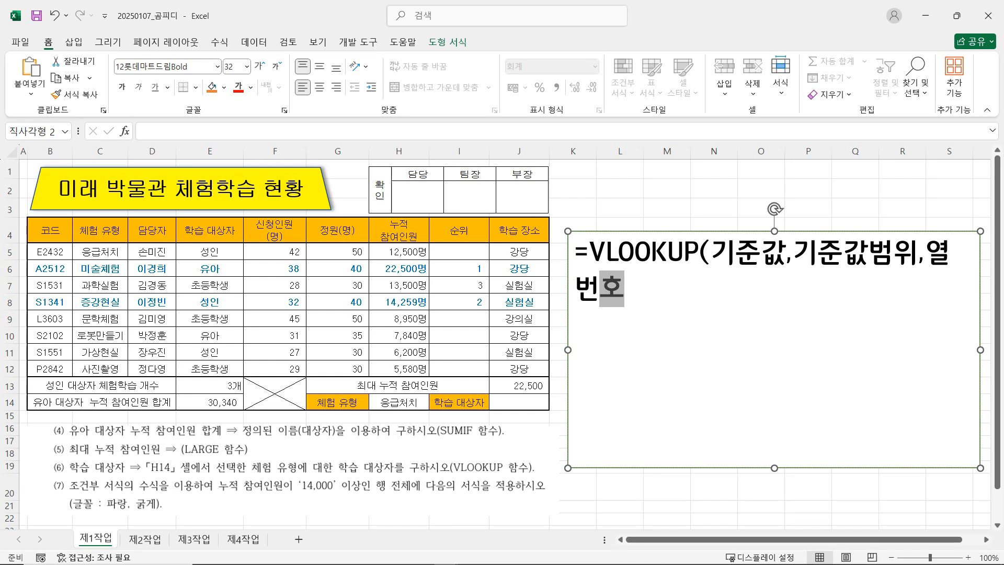
{"action": "type", "text": ",옵션)"}
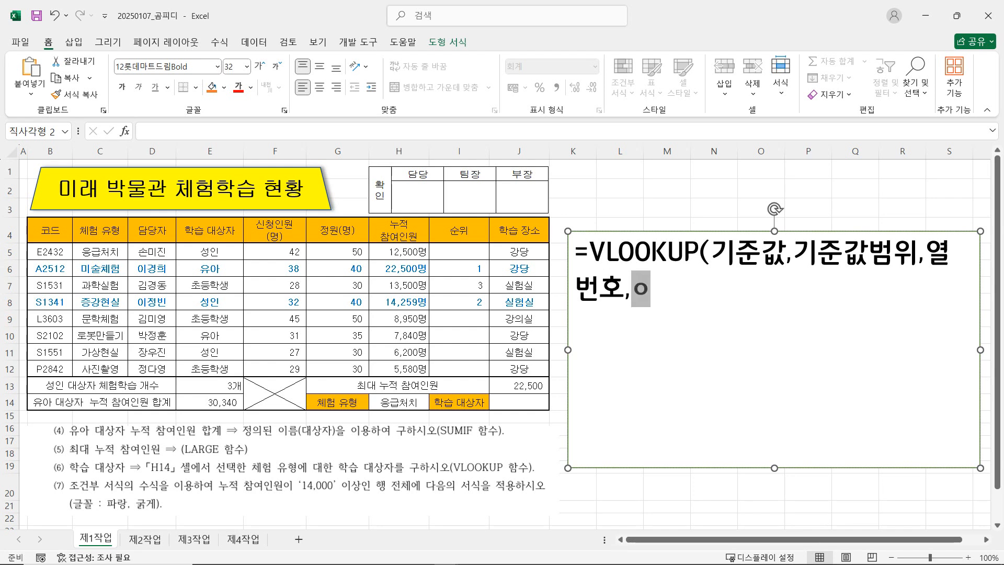
Below the syntax, after a blank line, add an 옵션 heading and the line "정확한값: 0 또는 FALSE"
{"action": "key", "text": "Return"}
{"action": "key", "text": "Return"}
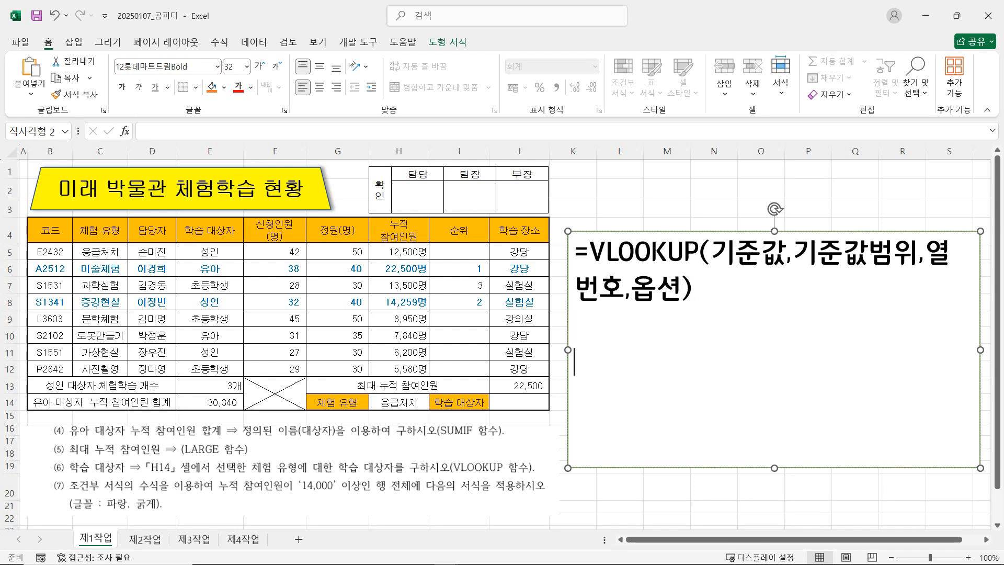
{"action": "type", "text": "옵션"}
{"action": "key", "text": "Return"}
{"action": "type", "text": "ㅈ정확"}
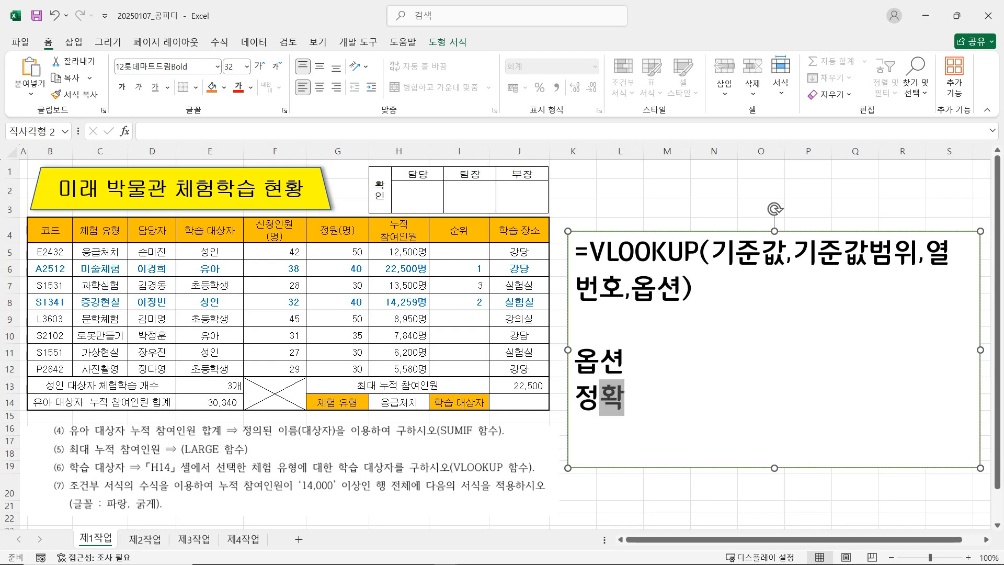
{"action": "type", "text": "한값"}
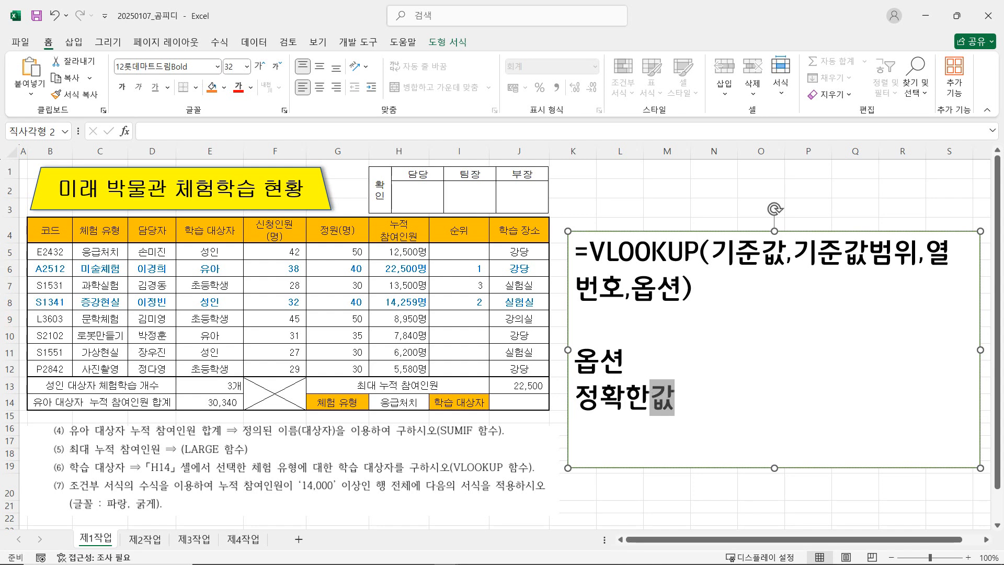
{"action": "type", "text": ": 0 e"}
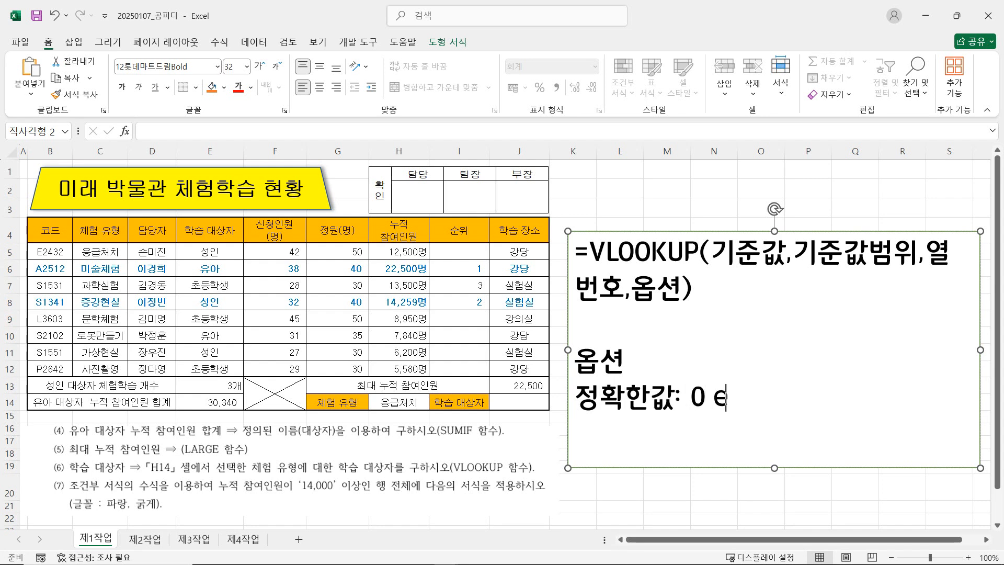
{"action": "key", "text": "BackSpace"}
{"action": "type", "text": "또는 FALSE"}
Add the line "유사한값: 생략 또는 1 또는 TRUE" below the 정확한값 line in the note
{"action": "key", "text": "Return"}
{"action": "type", "text": "DB"}
{"action": "key", "text": "BackSpace"}
{"action": "key", "text": "BackSpace"}
{"action": "type", "text": "유사한값: TO"}
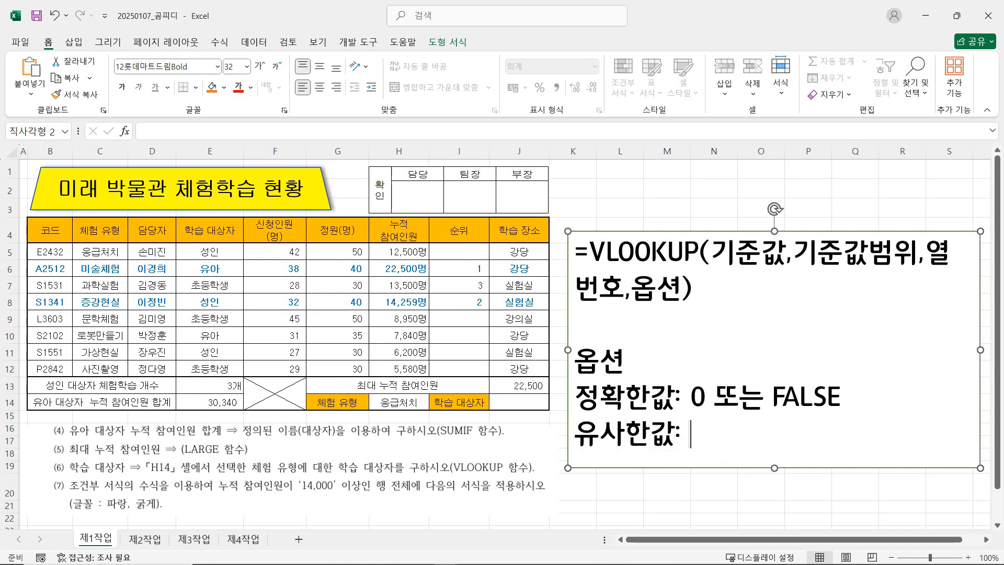
{"action": "key", "text": "BackSpace"}
{"action": "key", "text": "BackSpace"}
{"action": "type", "text": "생략"}
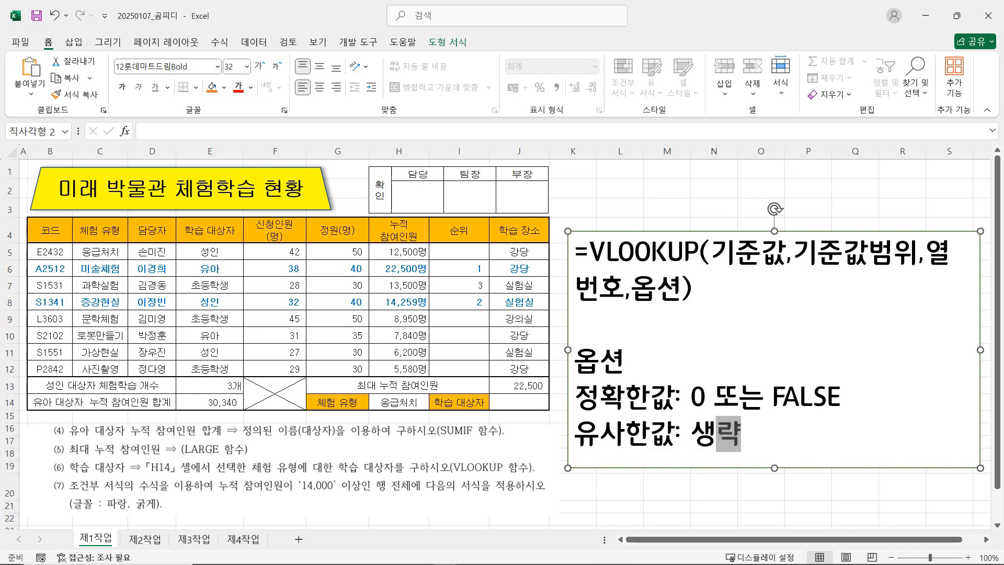
{"action": "type", "text": " 또는 1 "}
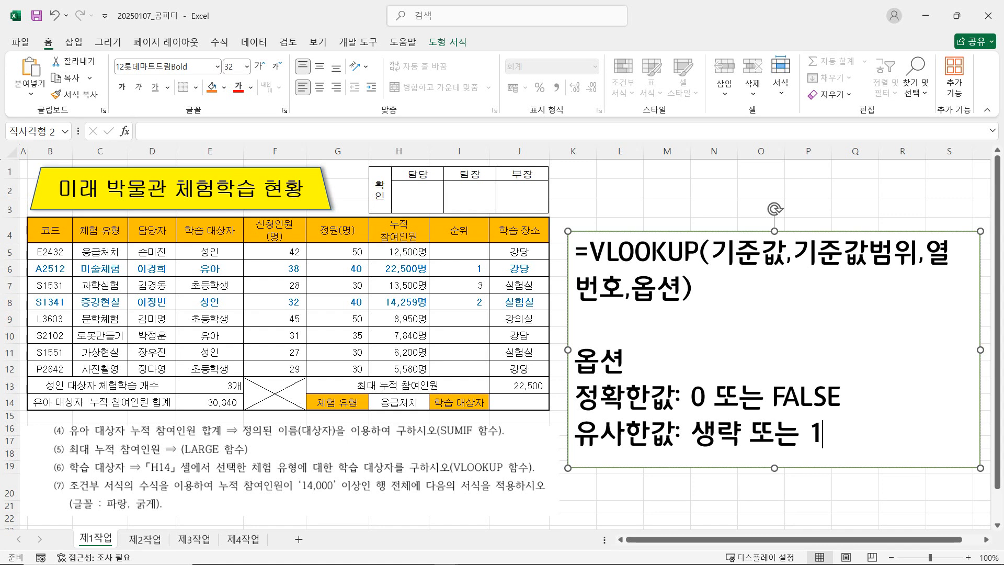
{"action": "type", "text": "또는 TR"}
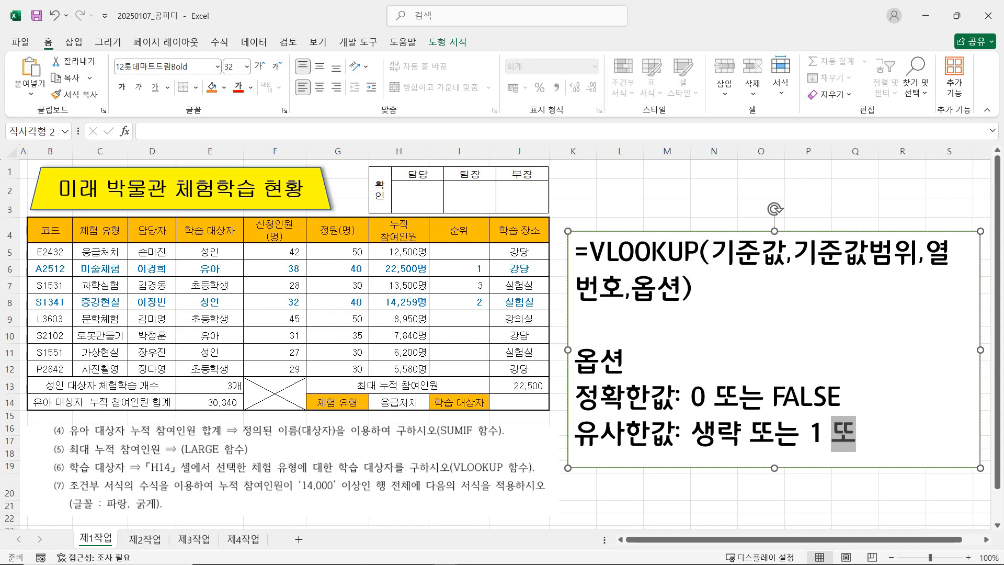
{"action": "type", "text": "UE"}
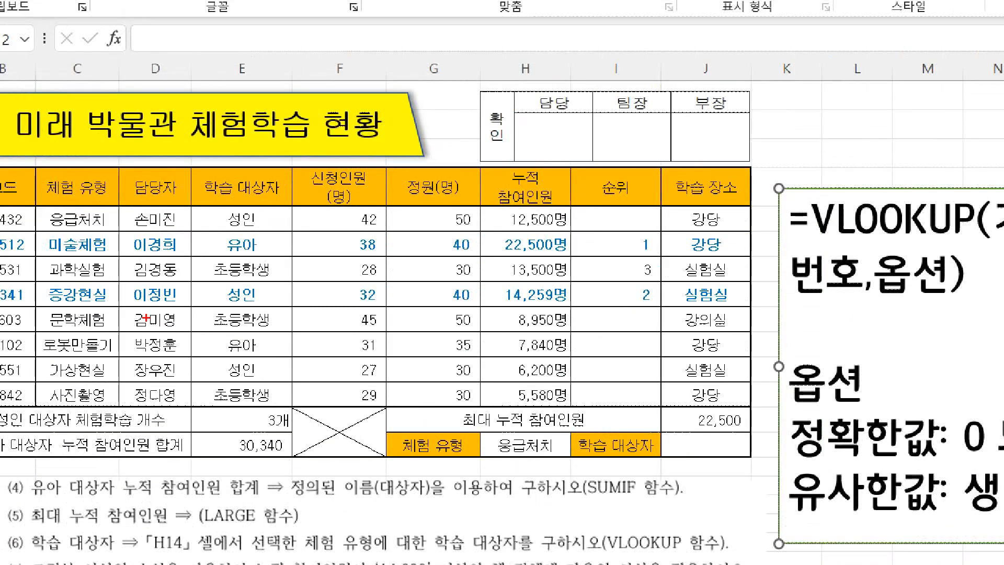
Examine how 응급처치 in the 체험 유형 column relates to the 학습 대상자 entries to decide which VLOOKUP match option is needed
{"action": "mouse_move", "coordinate": [37, 210]}
{"action": "left_mouse_down"}
{"action": "mouse_move", "coordinate": [127, 230]}
{"action": "mouse_move", "coordinate": [121, 240]}
{"action": "left_mouse_up"}
{"action": "left_click_drag", "start_coordinate": [182, 203], "coordinate": [325, 235]}
{"action": "mouse_move", "coordinate": [79, 213]}
{"action": "left_mouse_down"}
{"action": "mouse_move", "coordinate": [263, 185]}
{"action": "mouse_move", "coordinate": [295, 145]}
{"action": "left_mouse_up"}
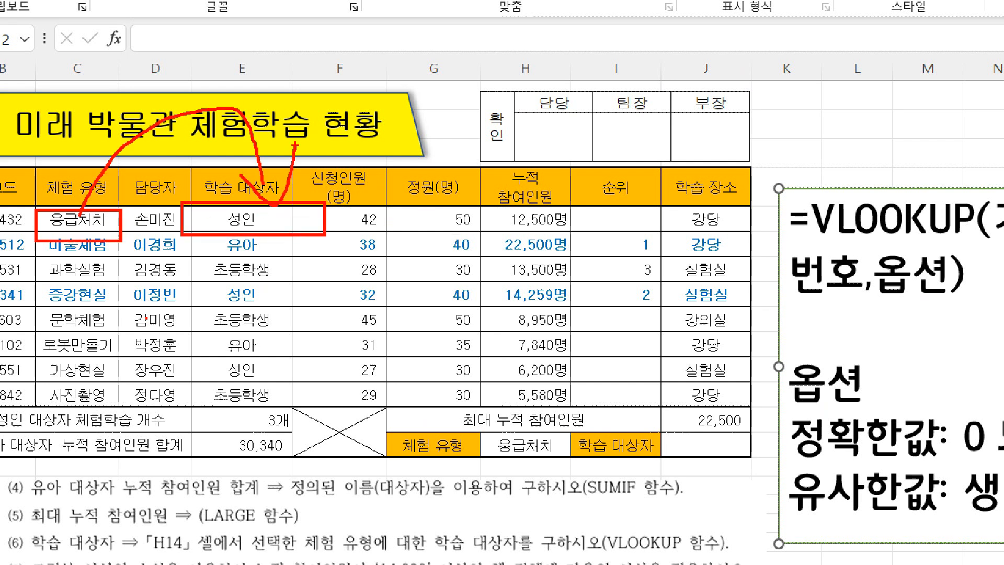
{"action": "mouse_move", "coordinate": [212, 277]}
{"action": "left_mouse_down"}
{"action": "mouse_move", "coordinate": [225, 280]}
{"action": "mouse_move", "coordinate": [204, 295]}
{"action": "left_mouse_up"}
{"action": "mouse_move", "coordinate": [230, 339]}
{"action": "left_mouse_down"}
{"action": "mouse_move", "coordinate": [266, 348]}
{"action": "mouse_move", "coordinate": [232, 352]}
{"action": "left_mouse_up"}
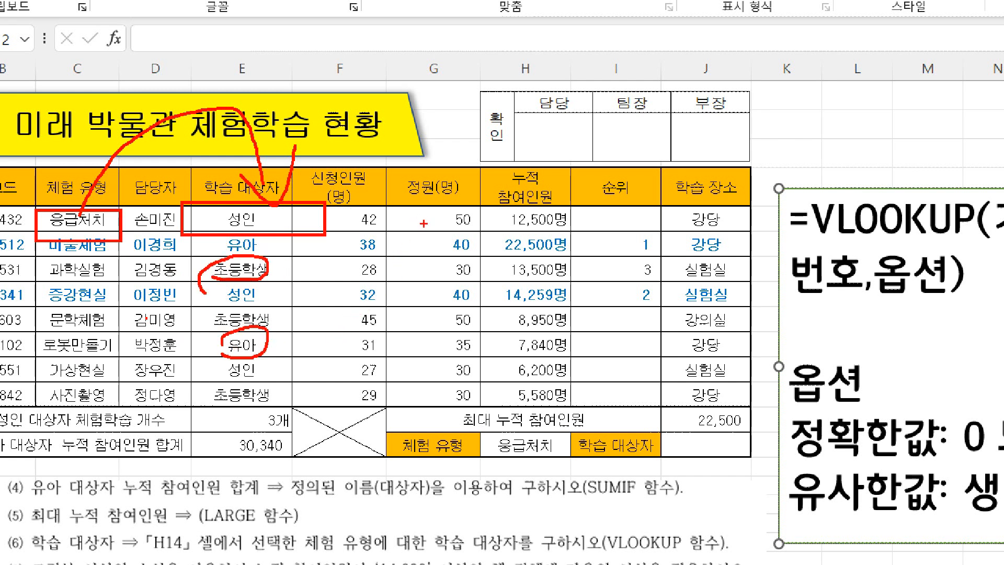
{"action": "key", "text": "Escape"}
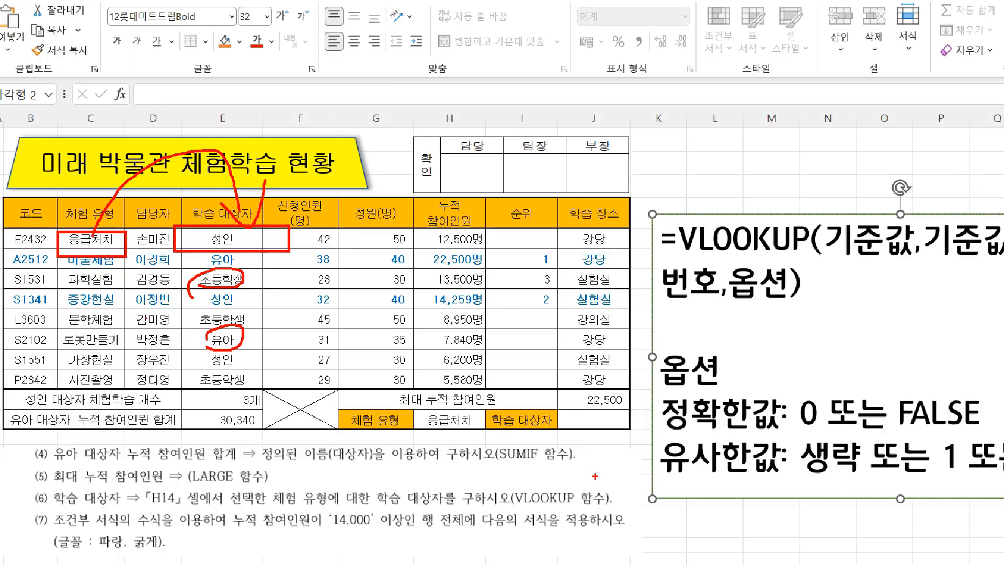
{"action": "key", "text": "Escape"}
Color the line "정확한값: 0 또는 FALSE" in the note red
{"action": "left_click_drag", "start_coordinate": [771, 397], "coordinate": [843, 397]}
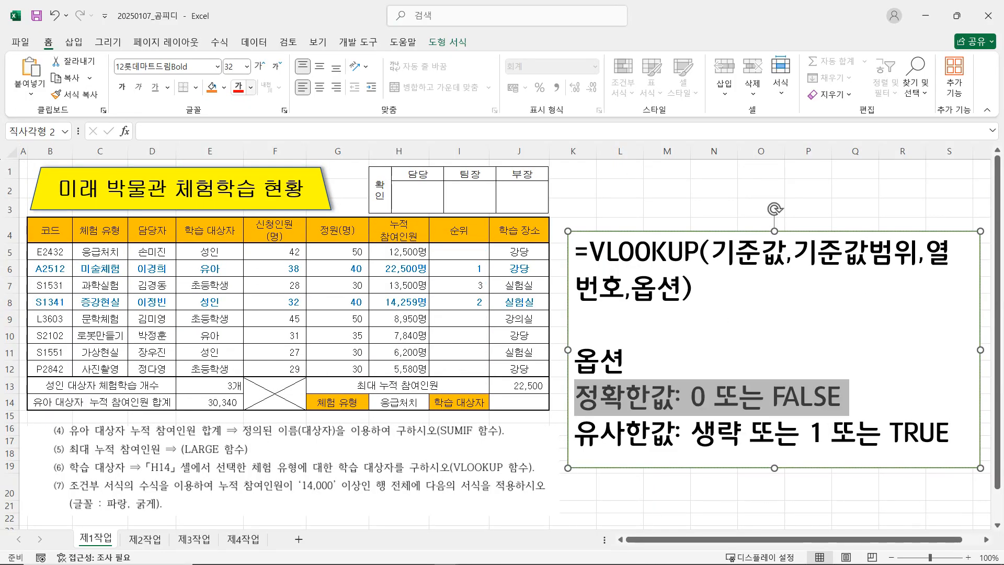
{"action": "left_click", "coordinate": [238, 87]}
Begin the 학습 대상자 formula in cell J14 with =VLOOKUP(
{"action": "left_click", "coordinate": [519, 401]}
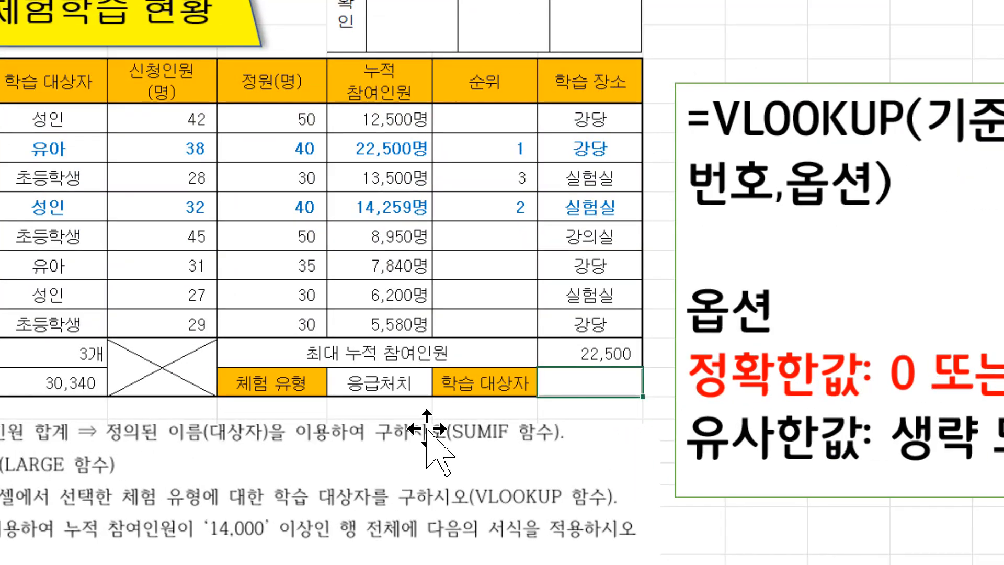
{"action": "type", "text": "=VLOOKUP("}
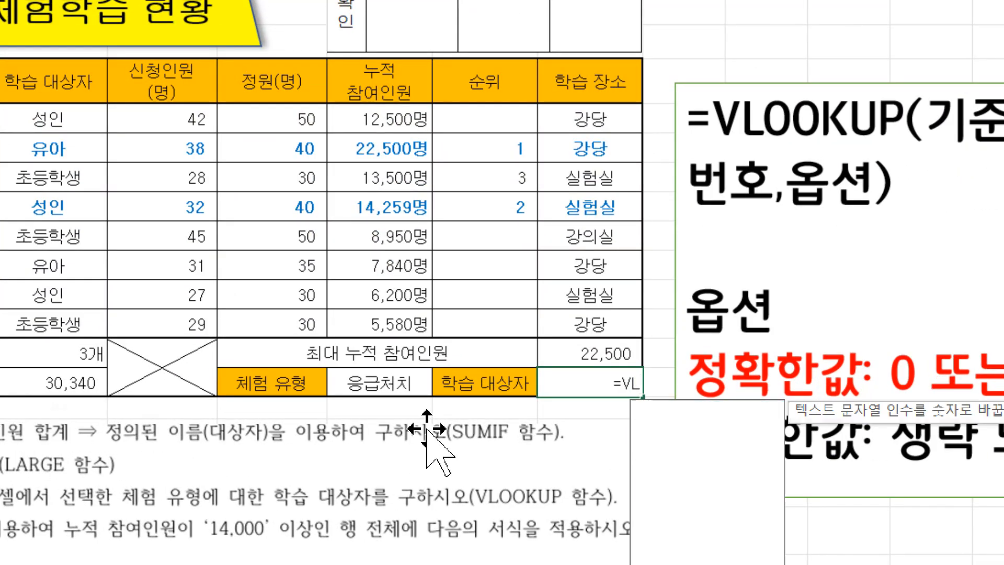